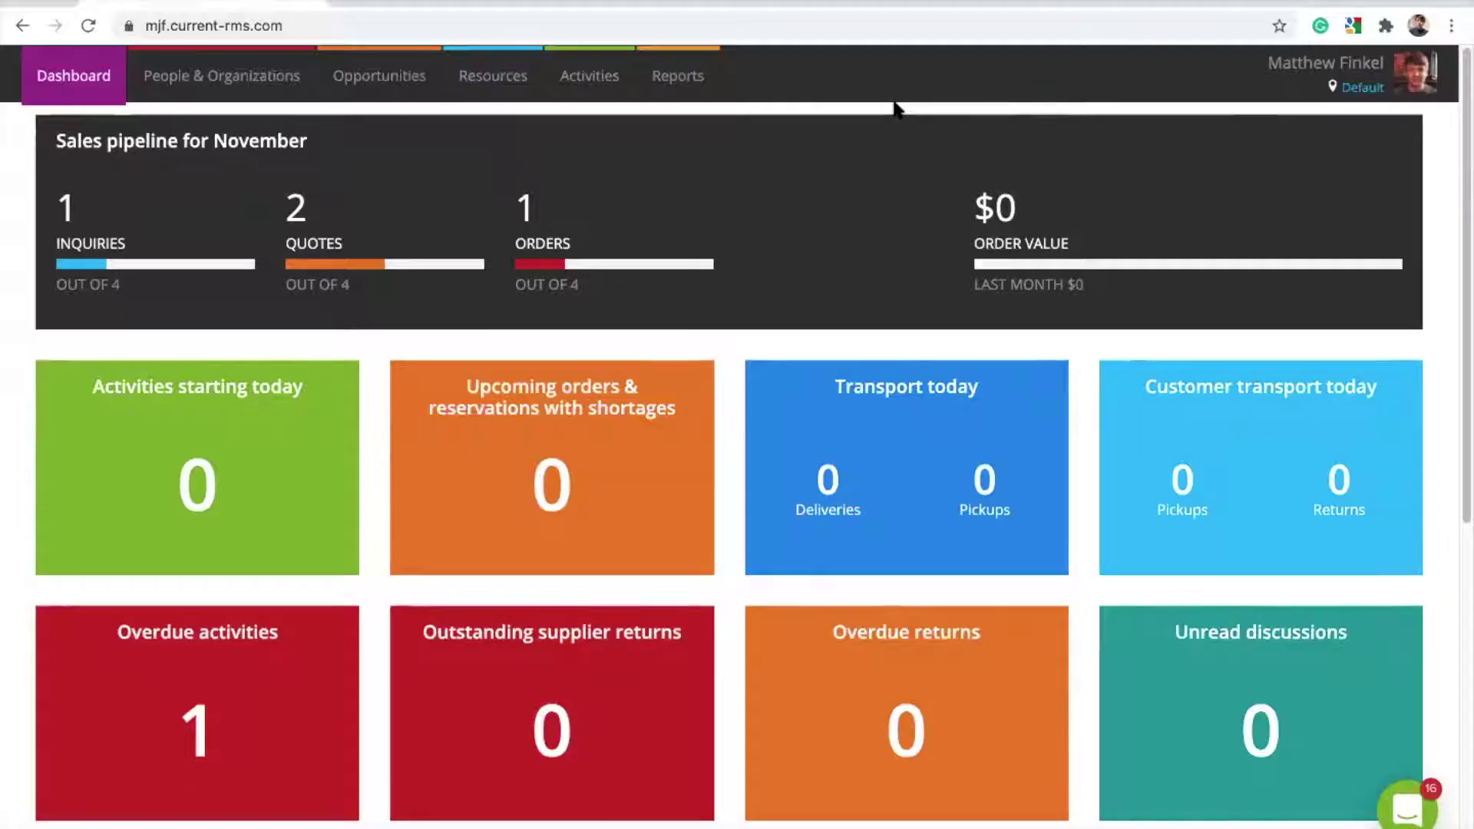
Step: Open the company information in System Setup, review its editable details, and leave without saving
click(1425, 98)
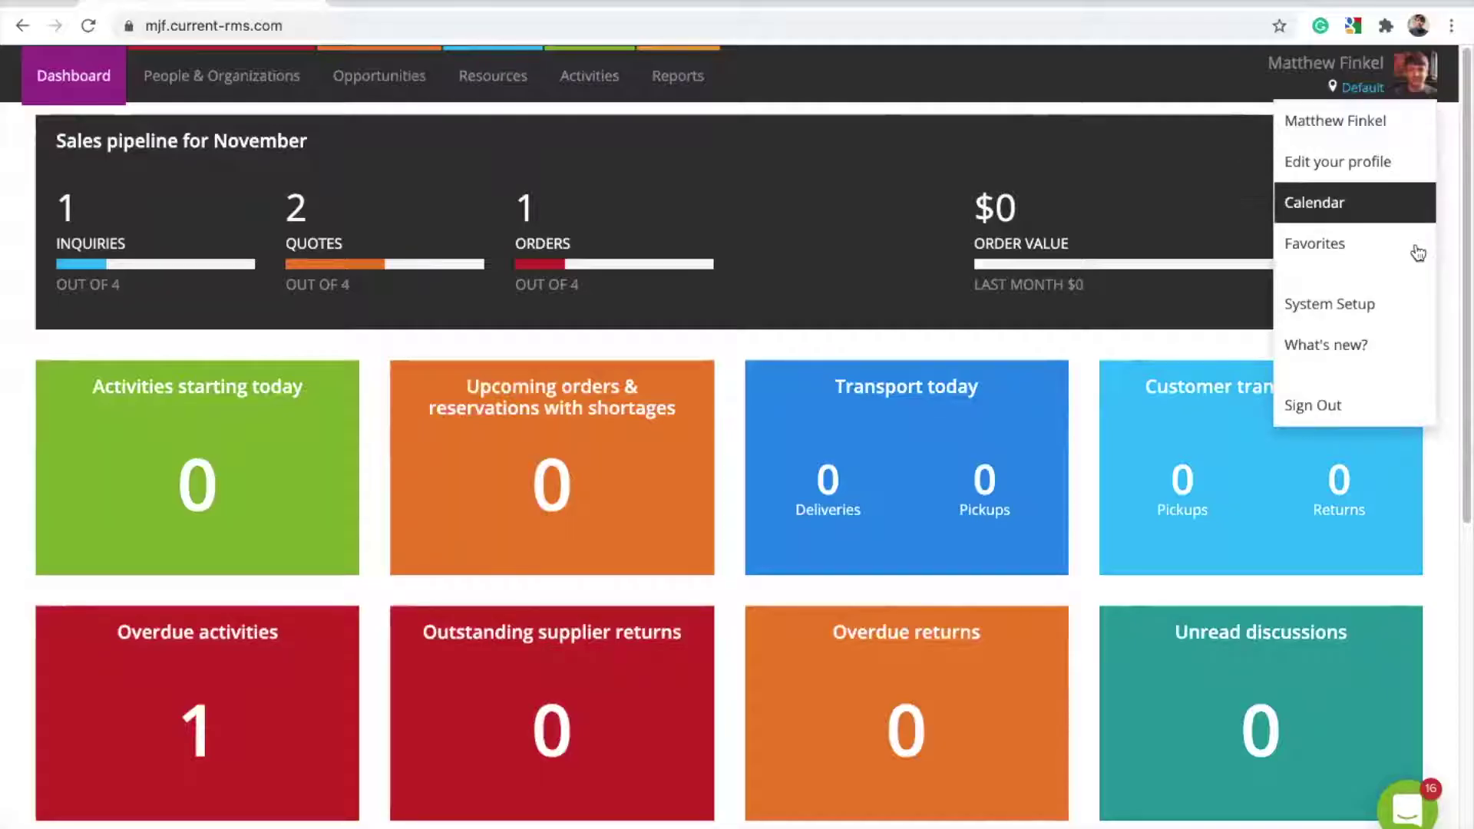
click(1334, 302)
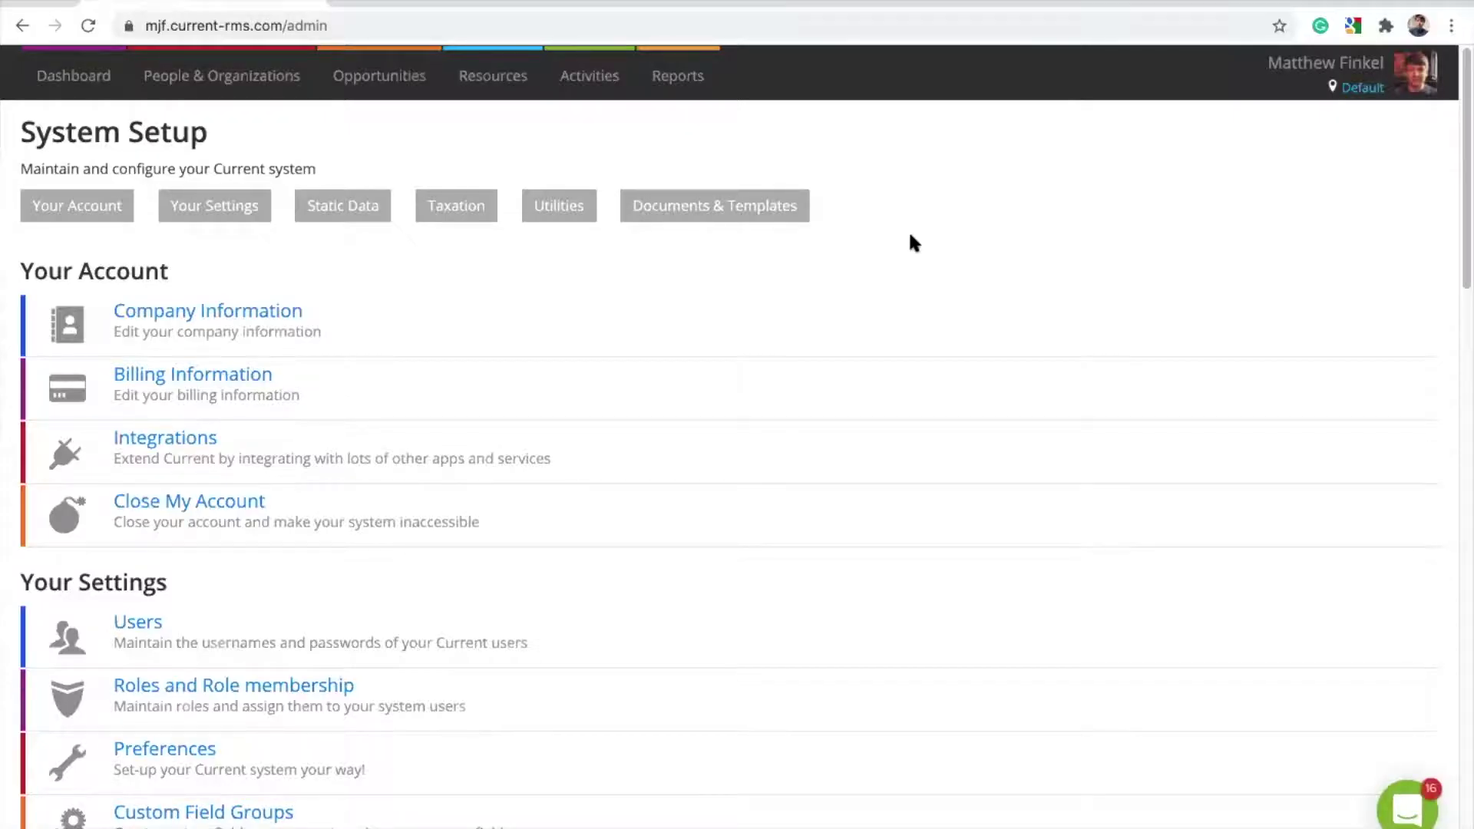
click(242, 309)
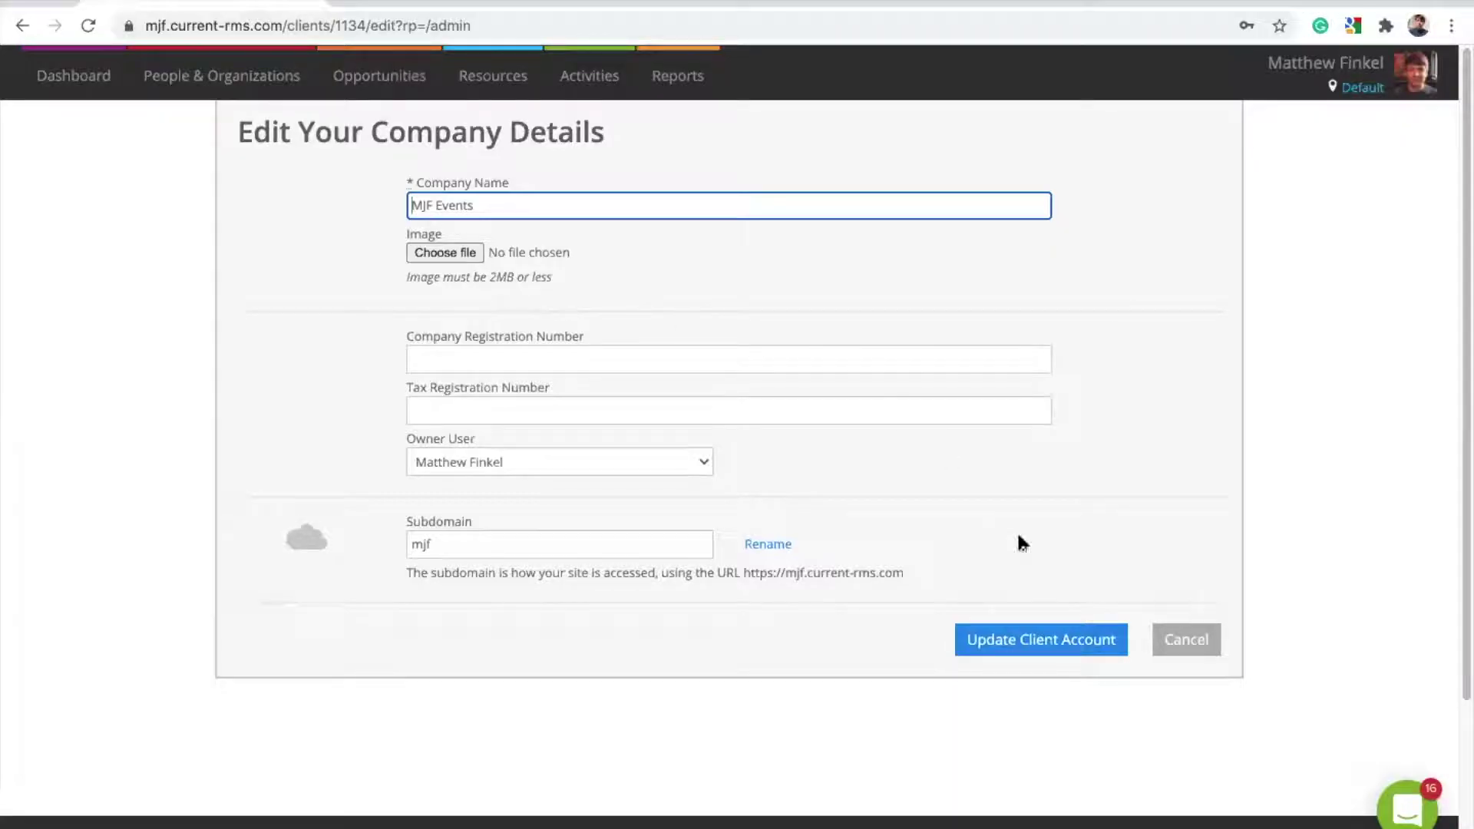
click(1196, 638)
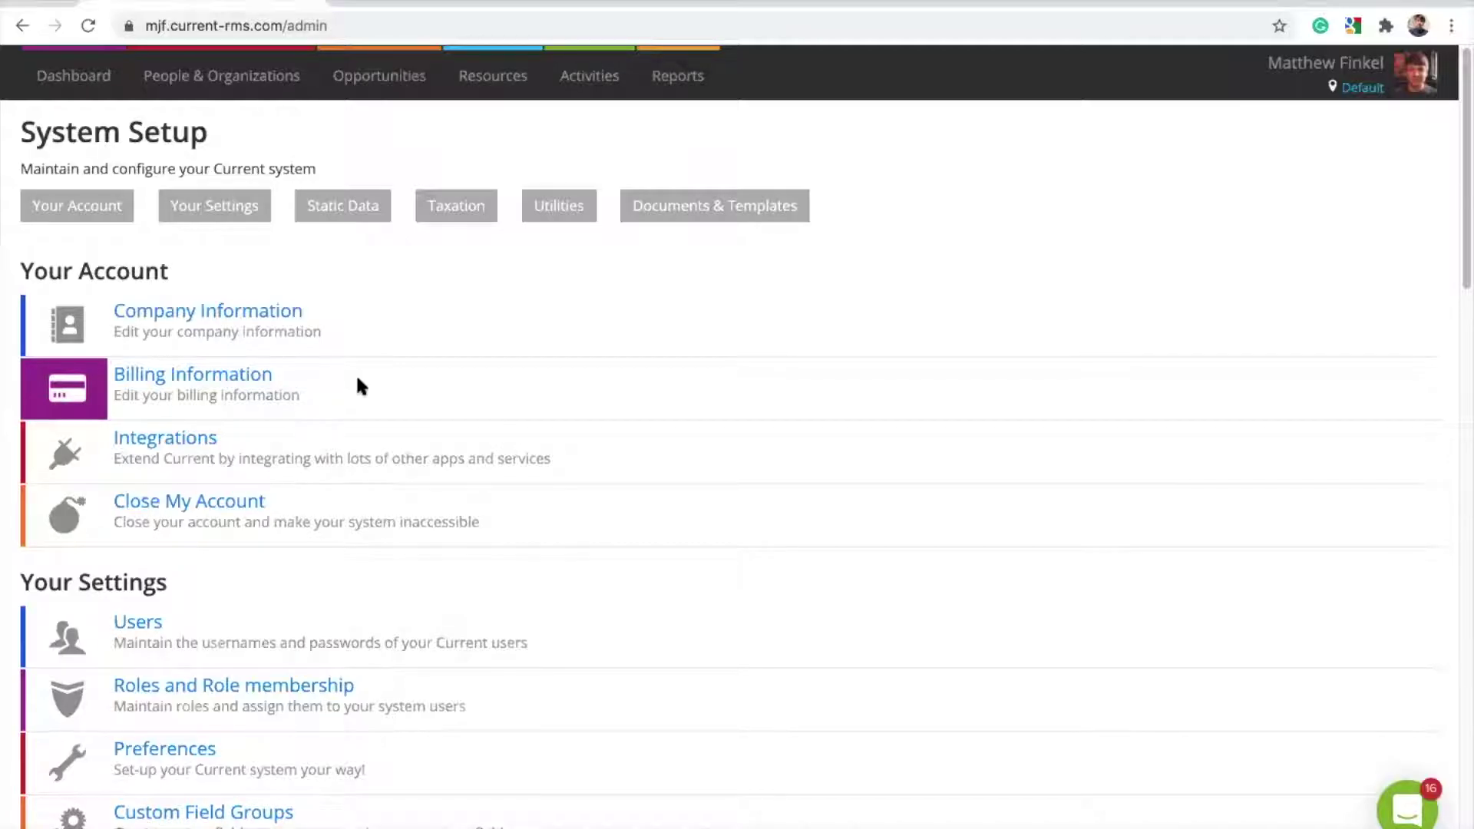
Step: Open the Default store for editing, review its contact and address fields, and cancel the edit
scroll(361, 322, down, 5)
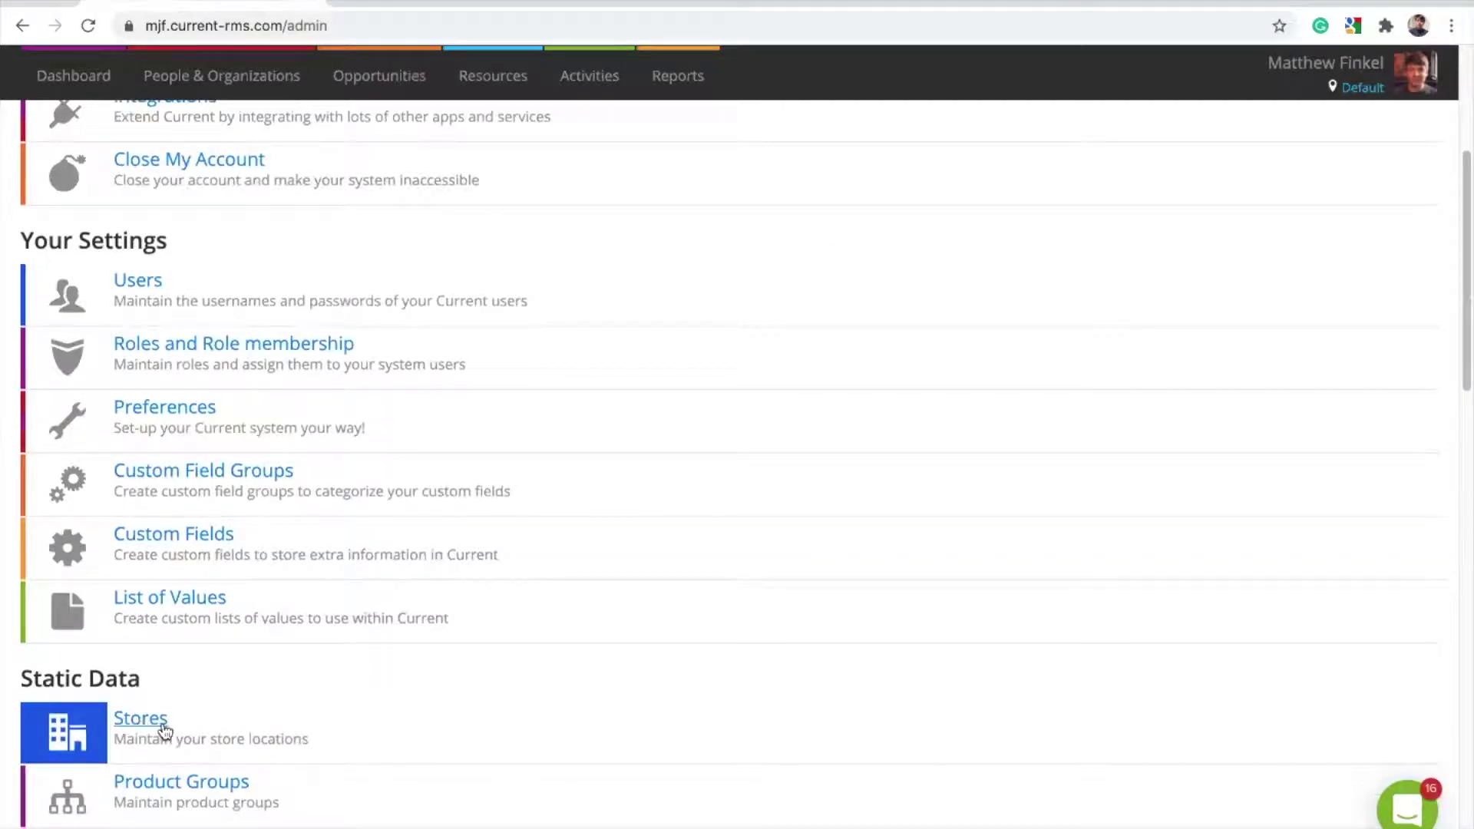
scroll(151, 726, down, 1)
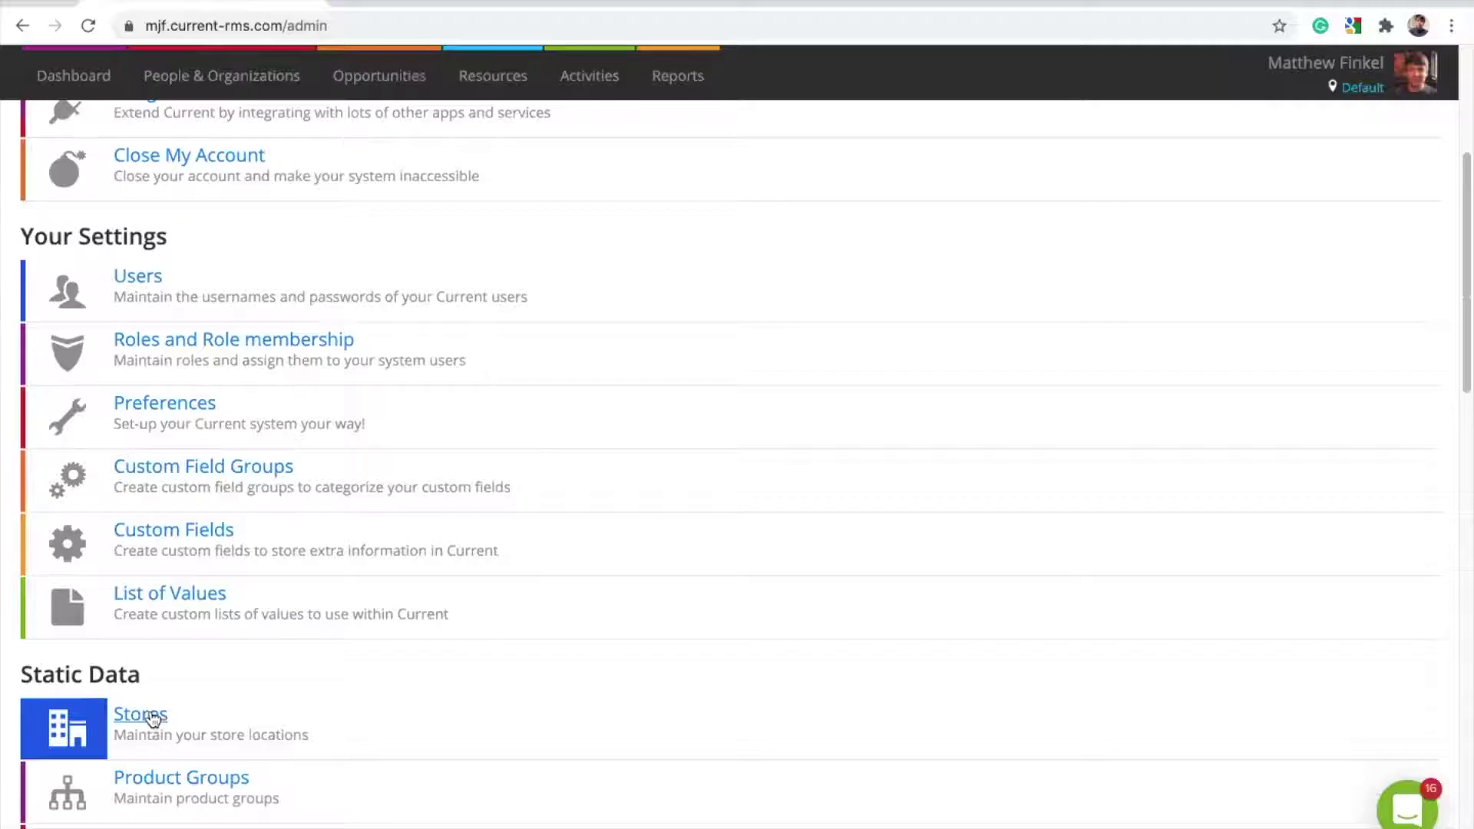
click(151, 718)
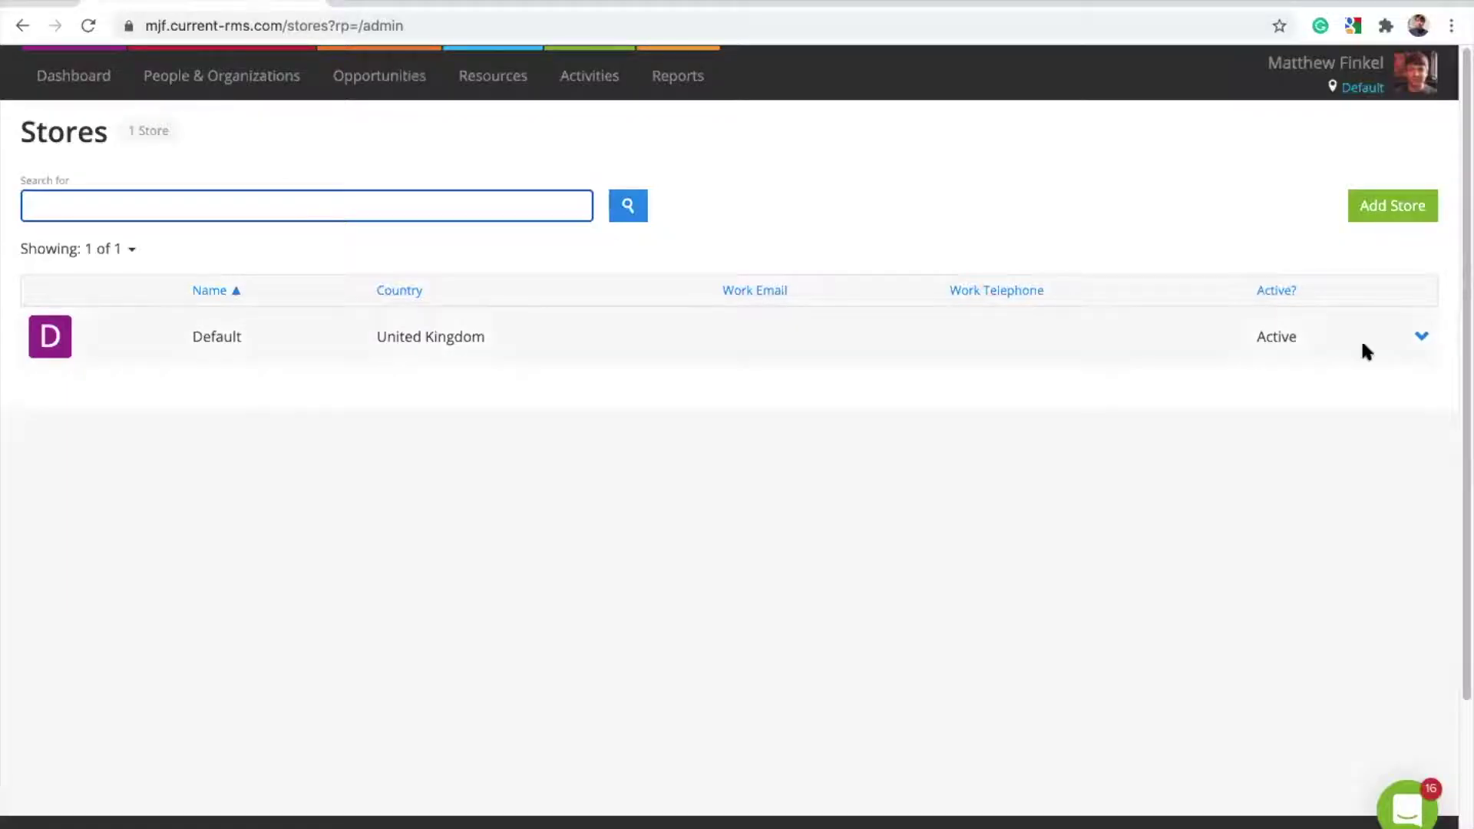
click(1421, 335)
click(1413, 362)
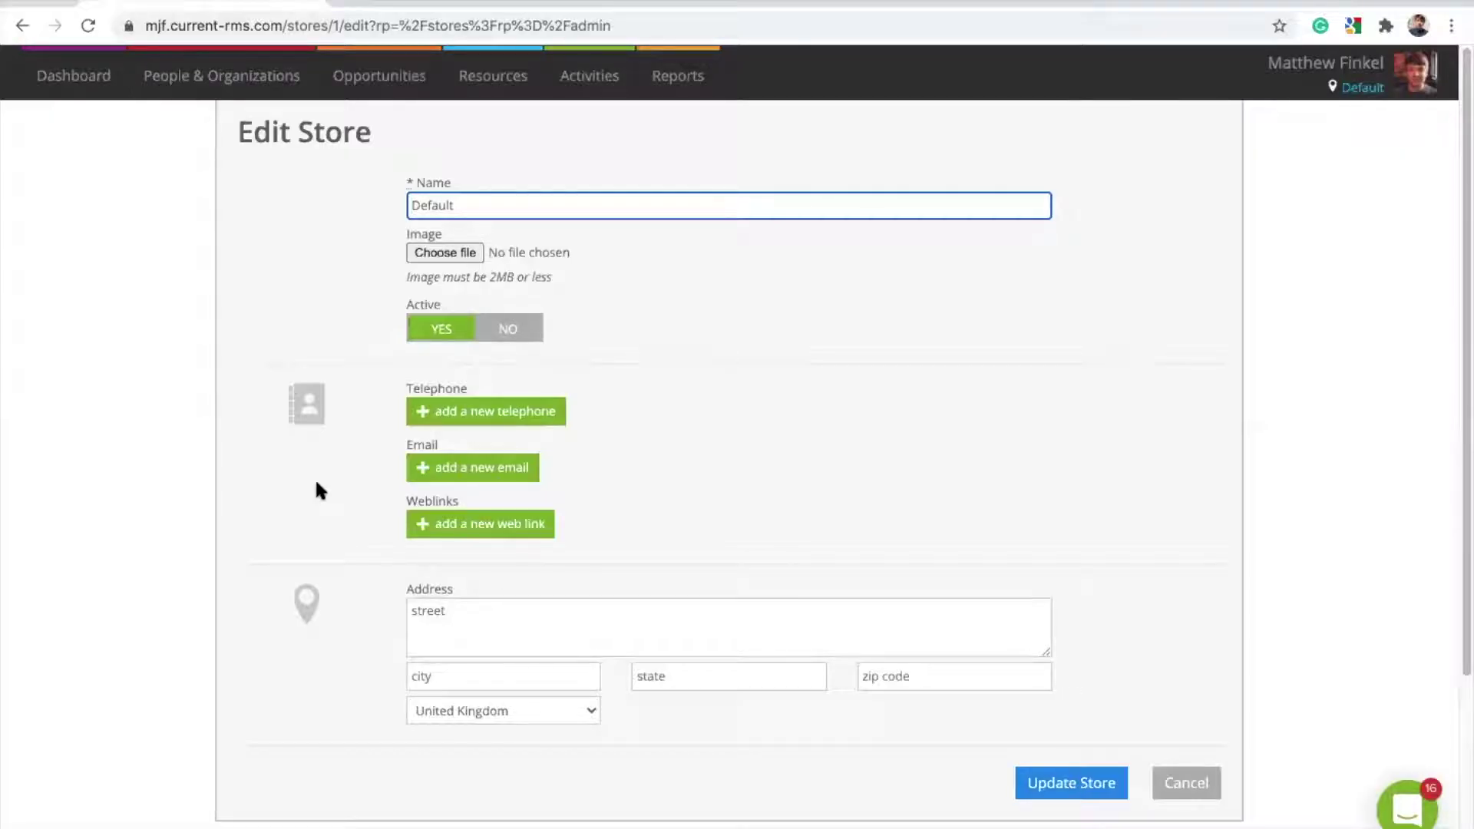
scroll(393, 533, down, 1)
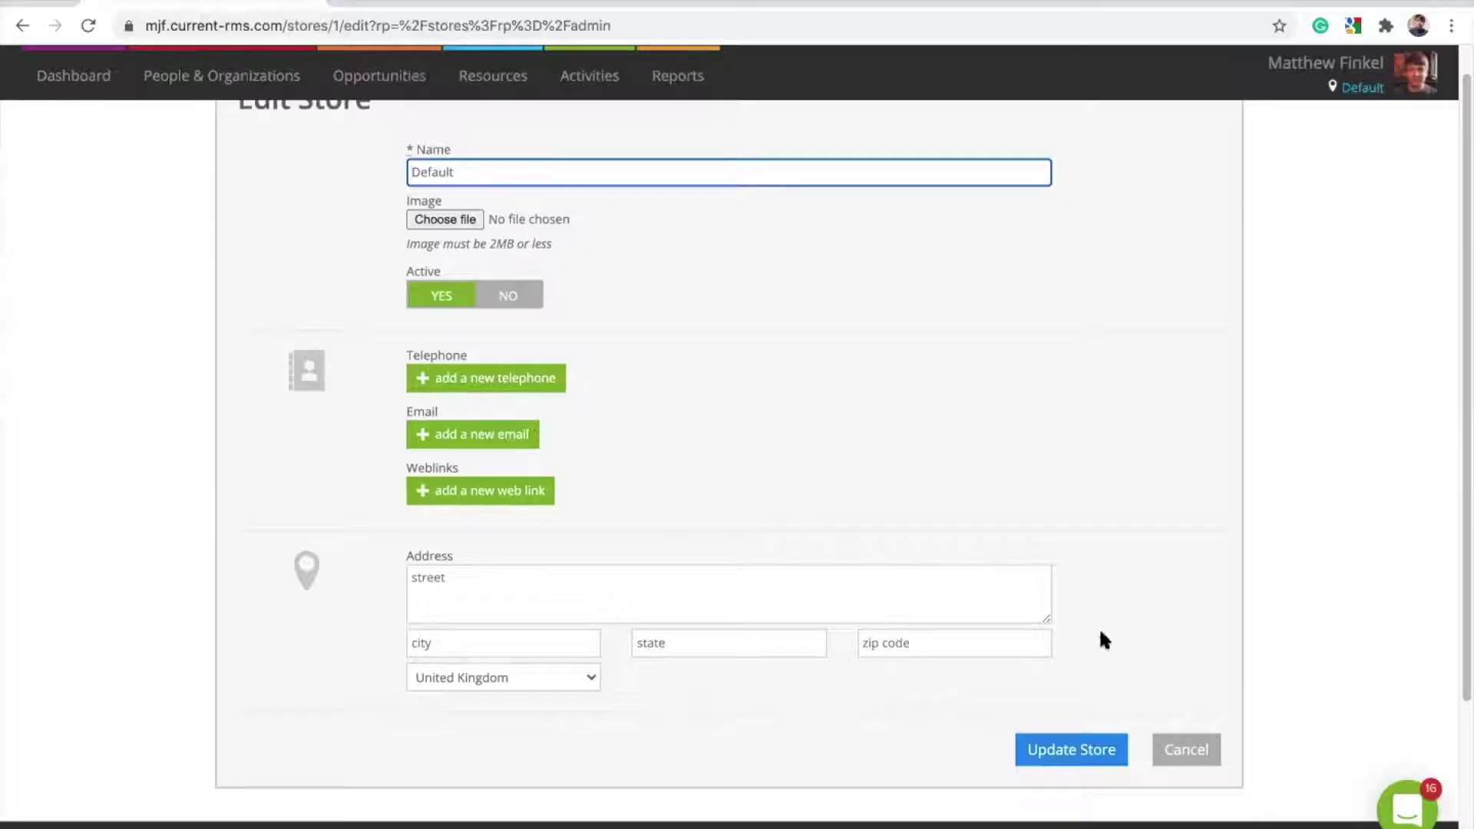
click(1157, 743)
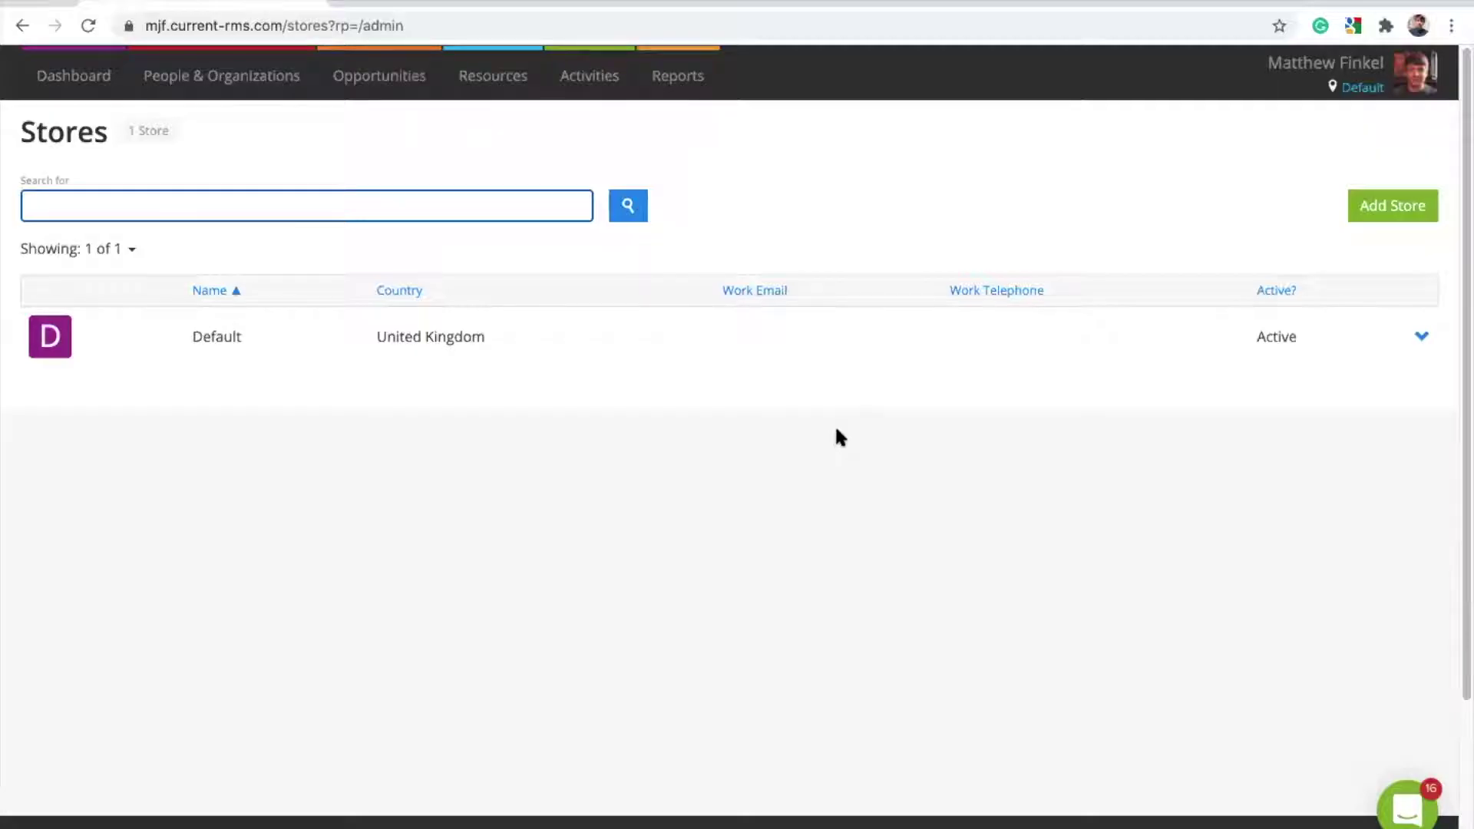
Step: Return to System Setup and open Rental Charging Setup to view the existing rate definitions
scroll(863, 434, down, 1)
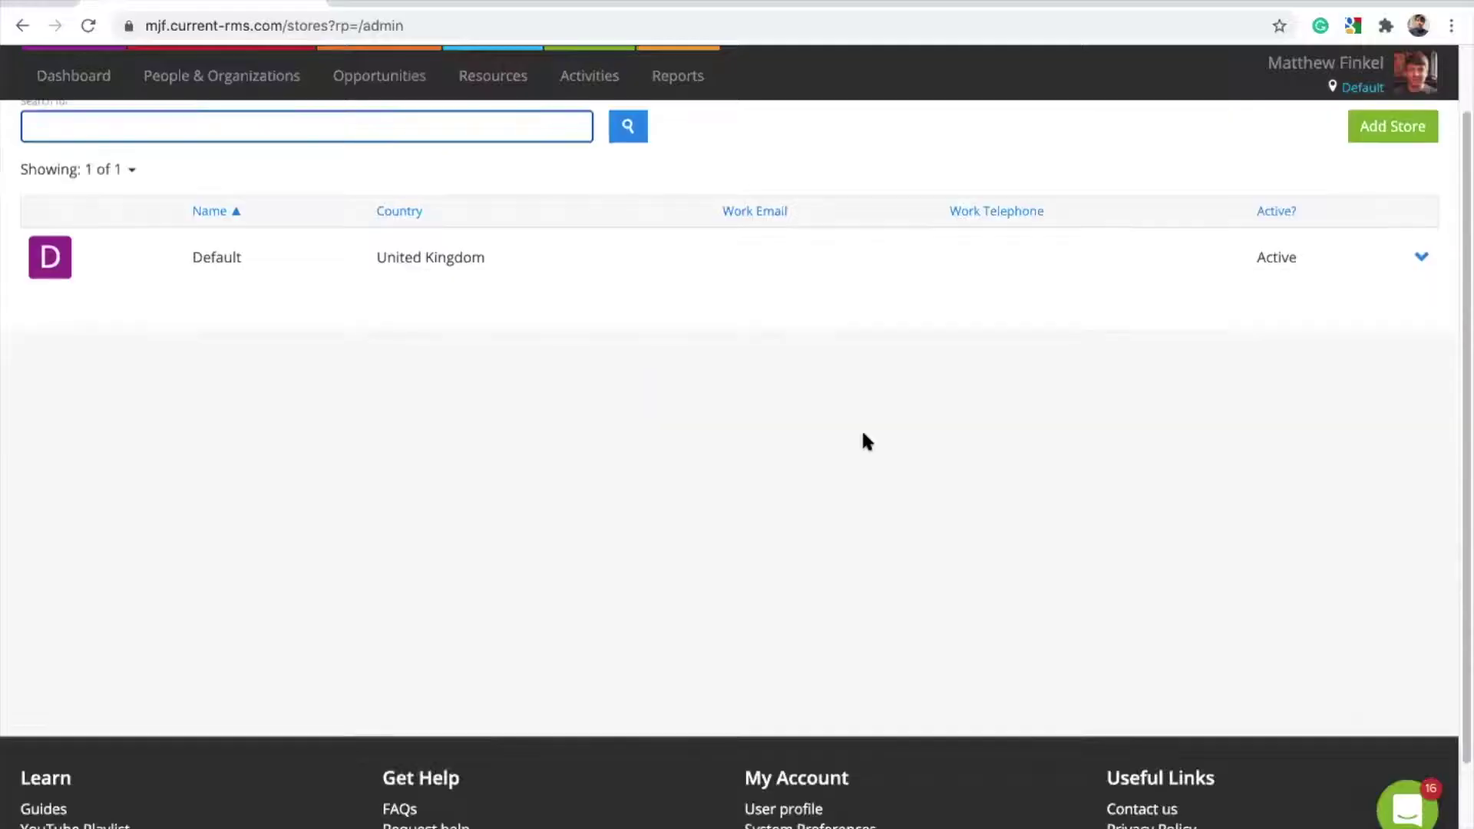
scroll(862, 436, down, 2)
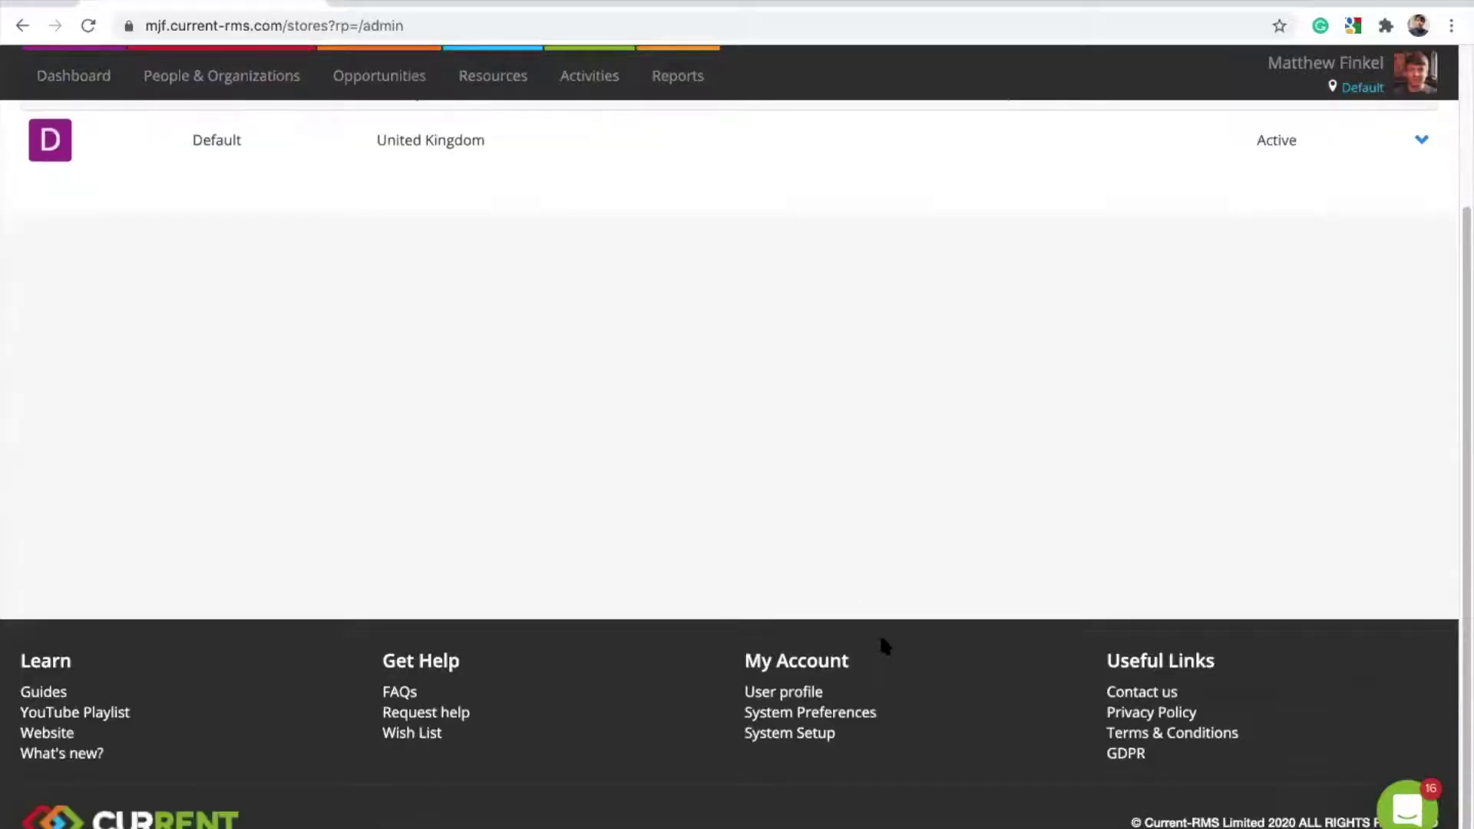
click(804, 734)
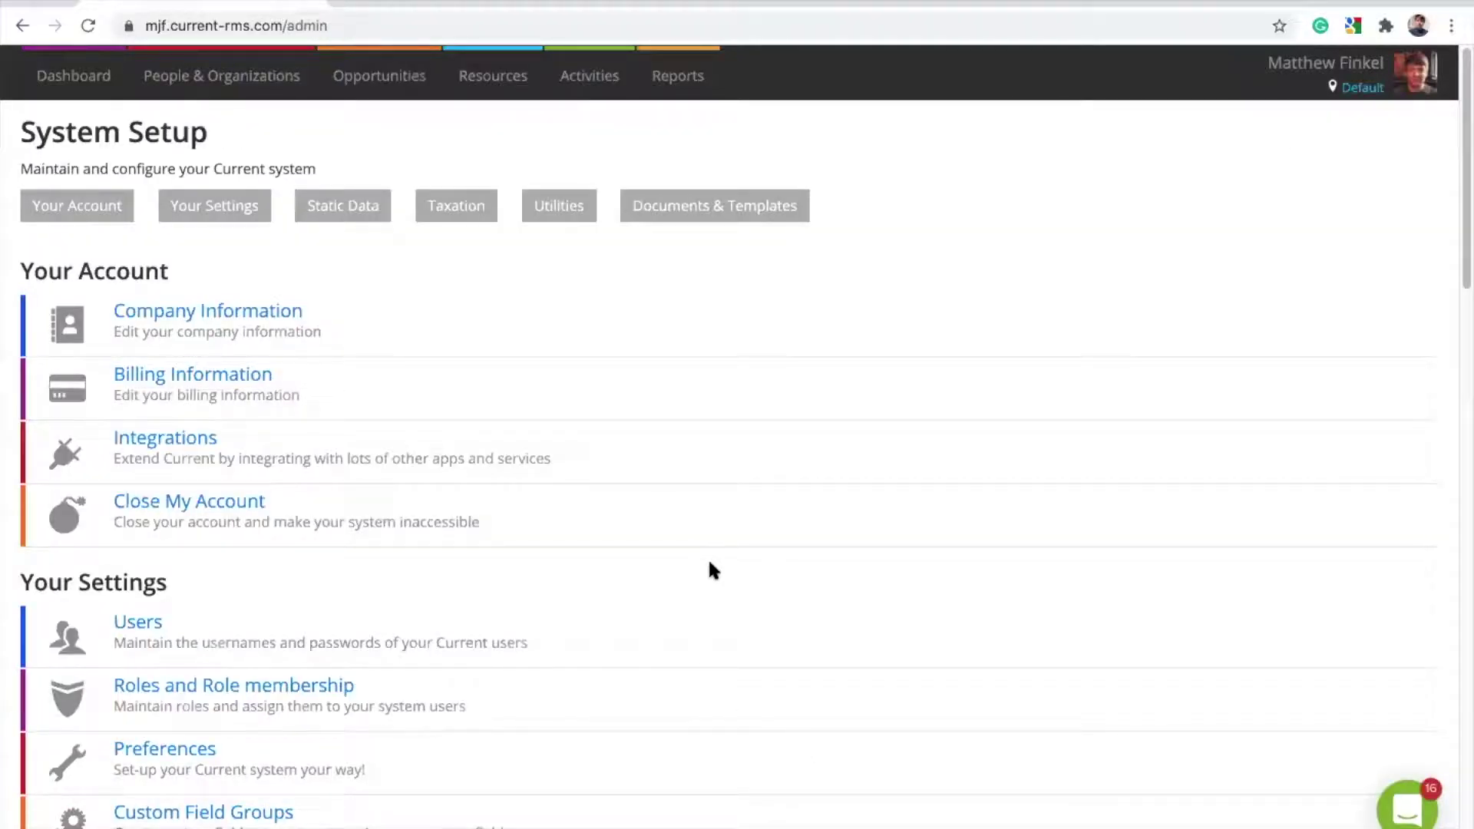
scroll(707, 563, down, 5)
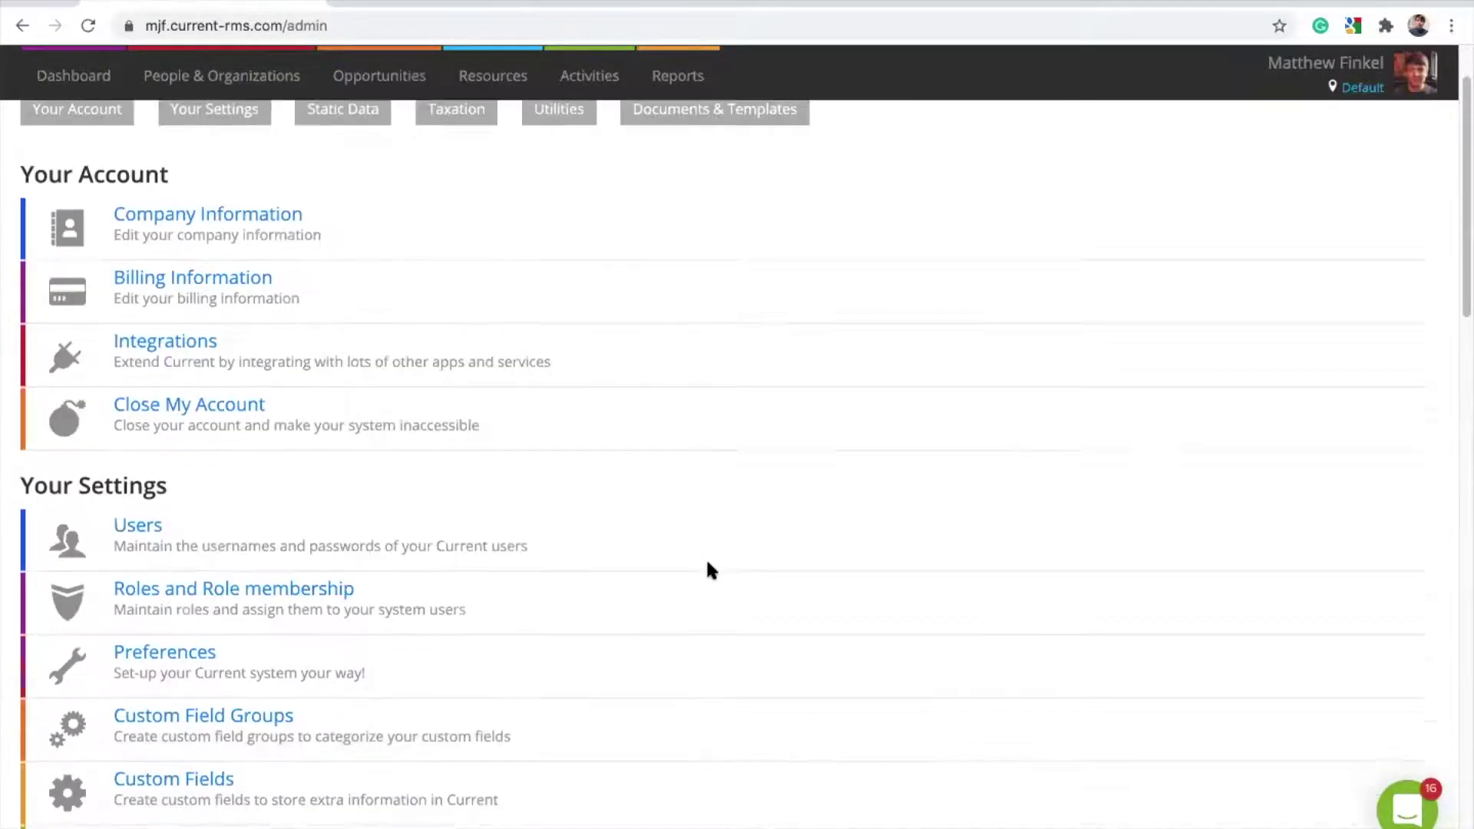
scroll(707, 563, down, 9)
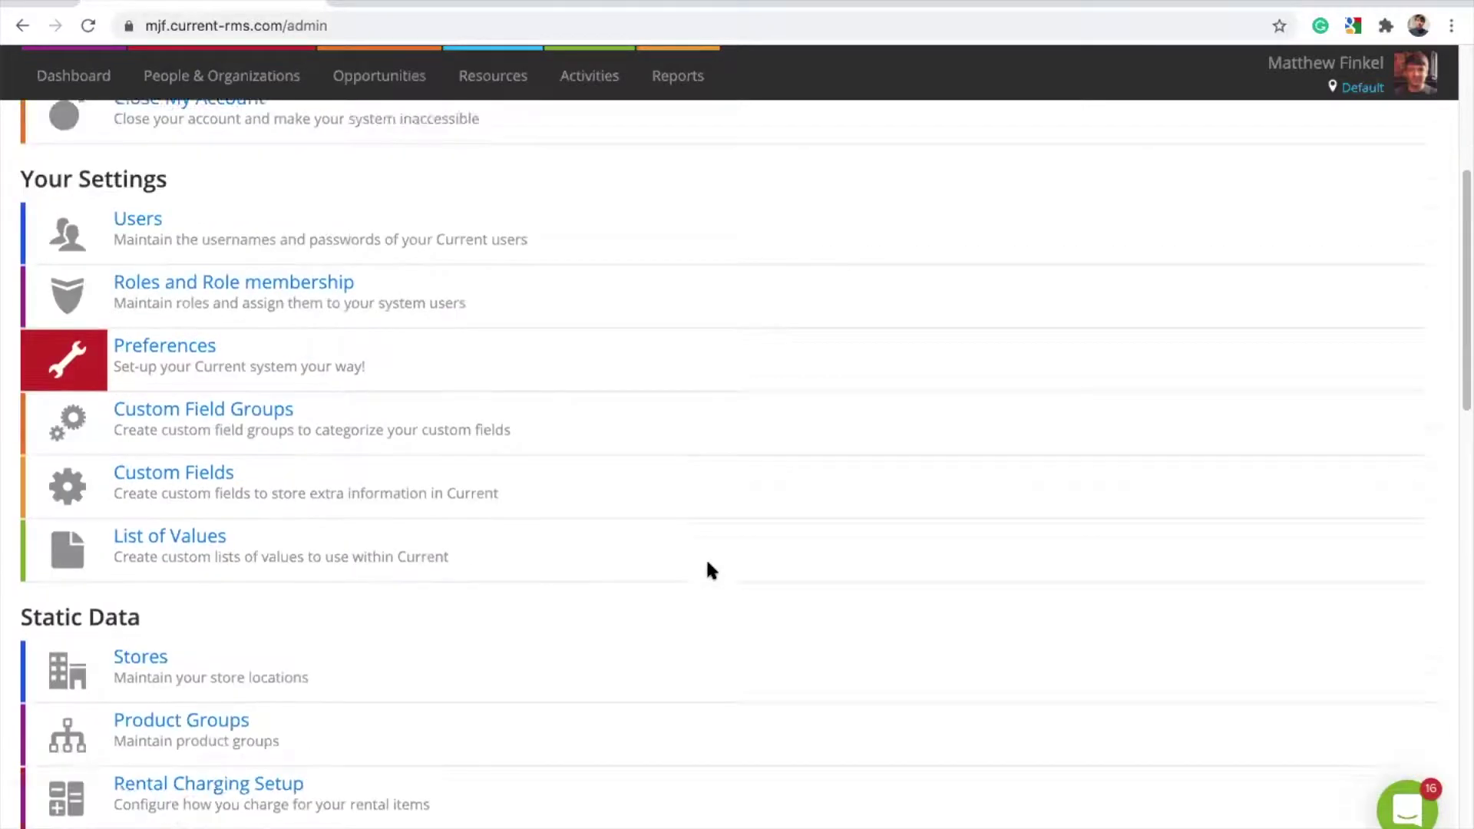
scroll(707, 562, down, 1)
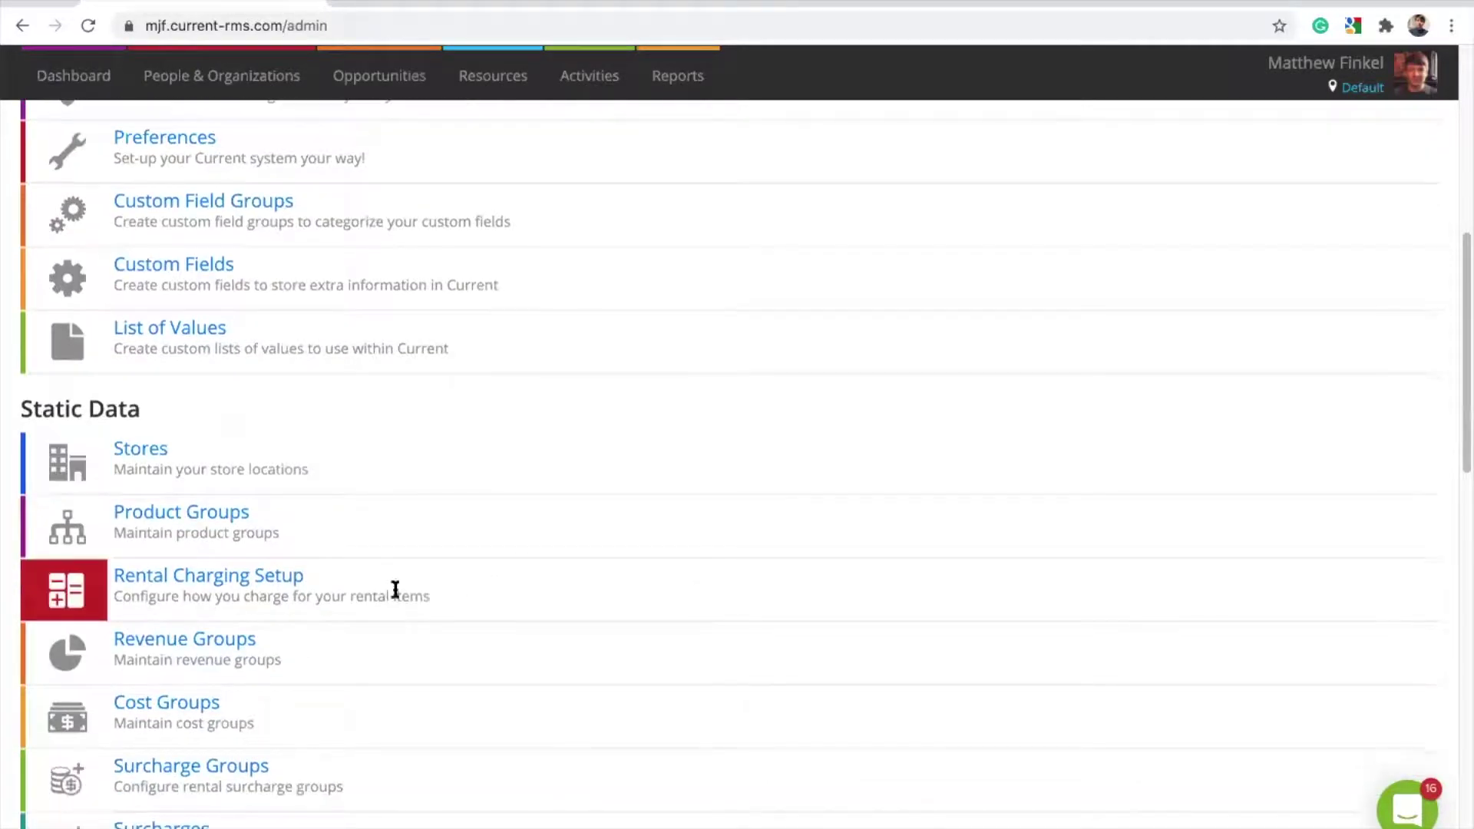
click(259, 578)
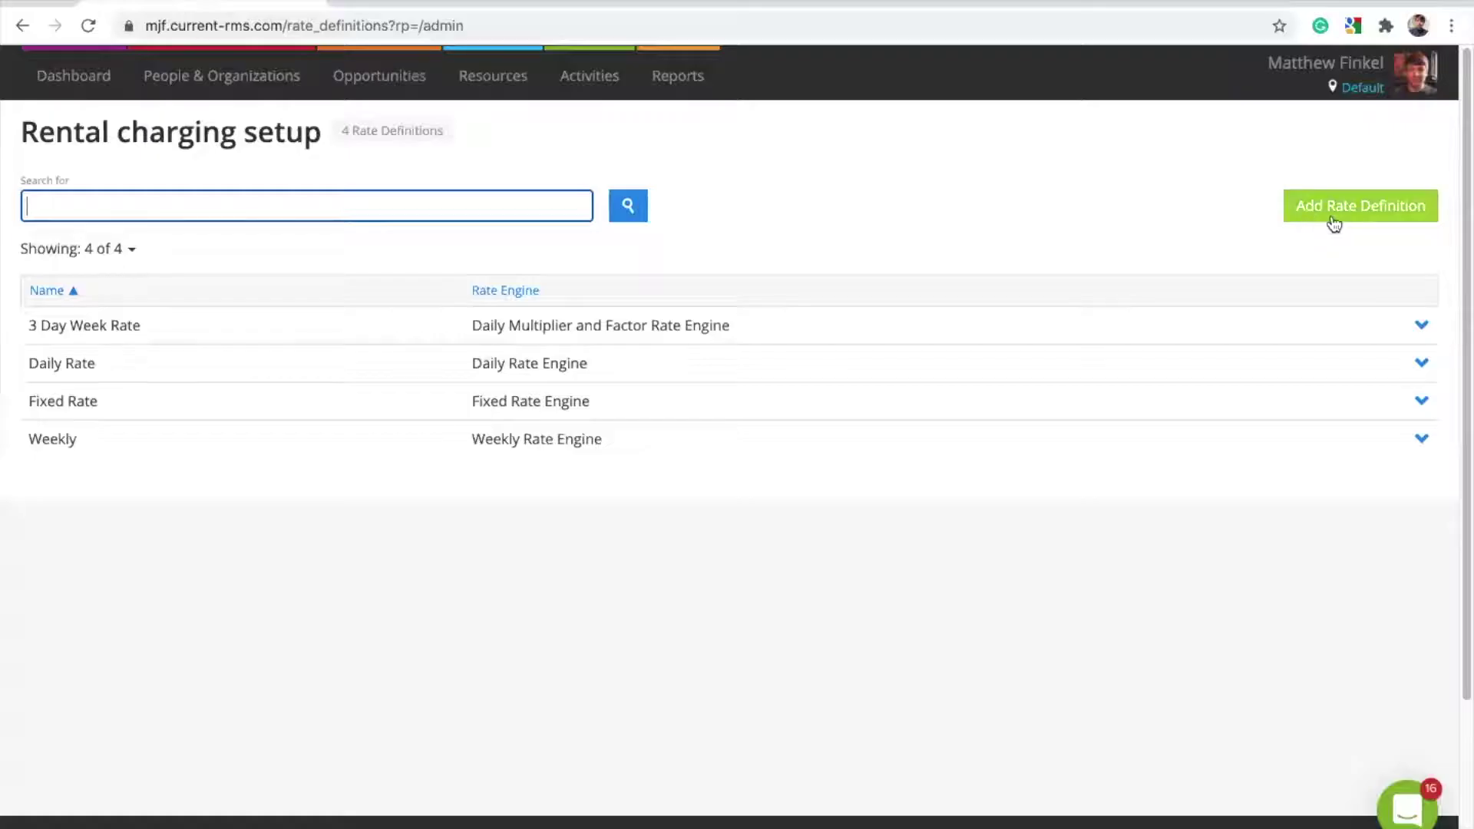
Step: Start a new rate definition using the Weekly Rate Engine with 5 rental days per week
click(1350, 222)
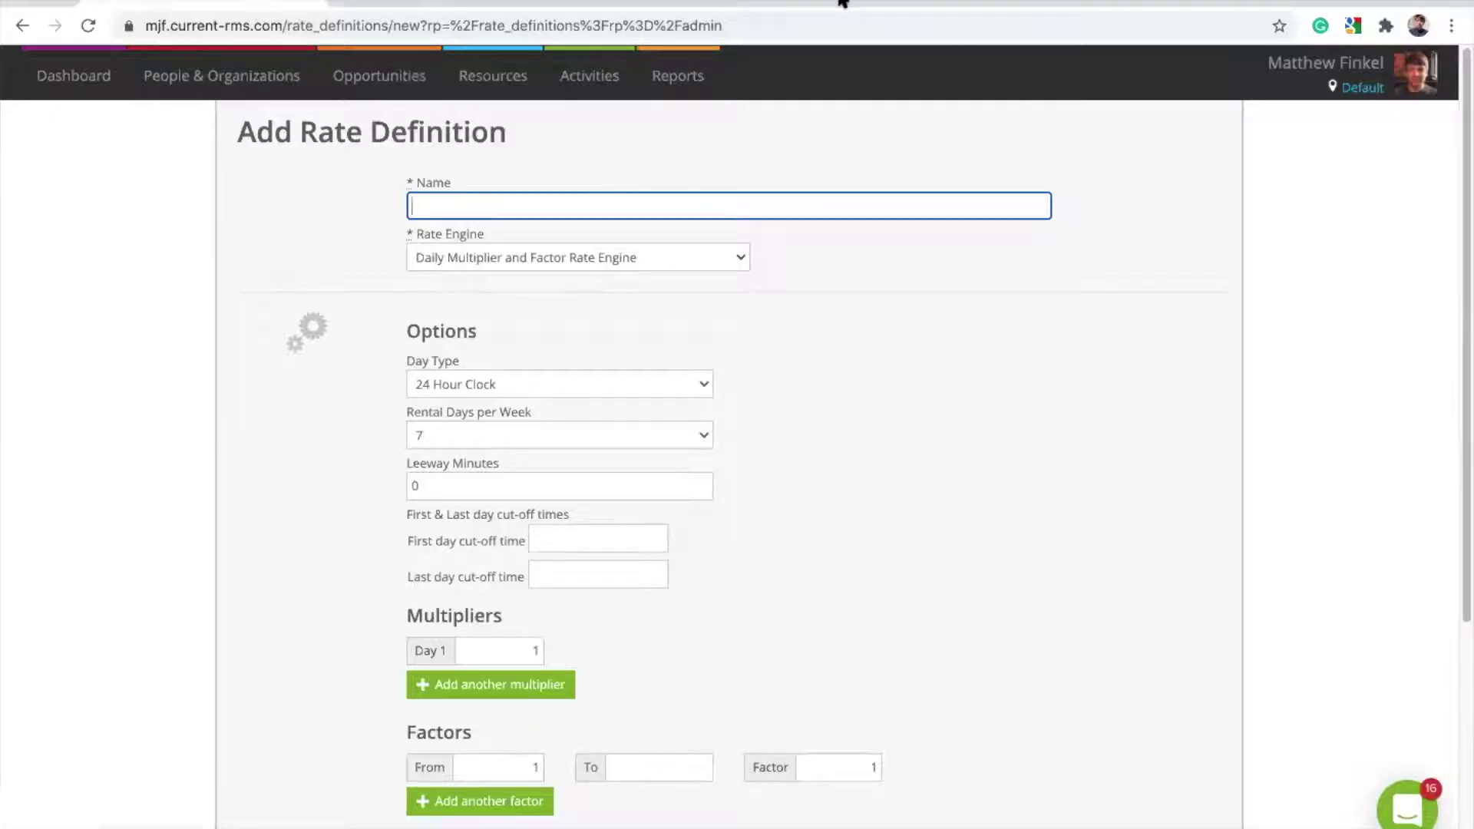
click(907, 115)
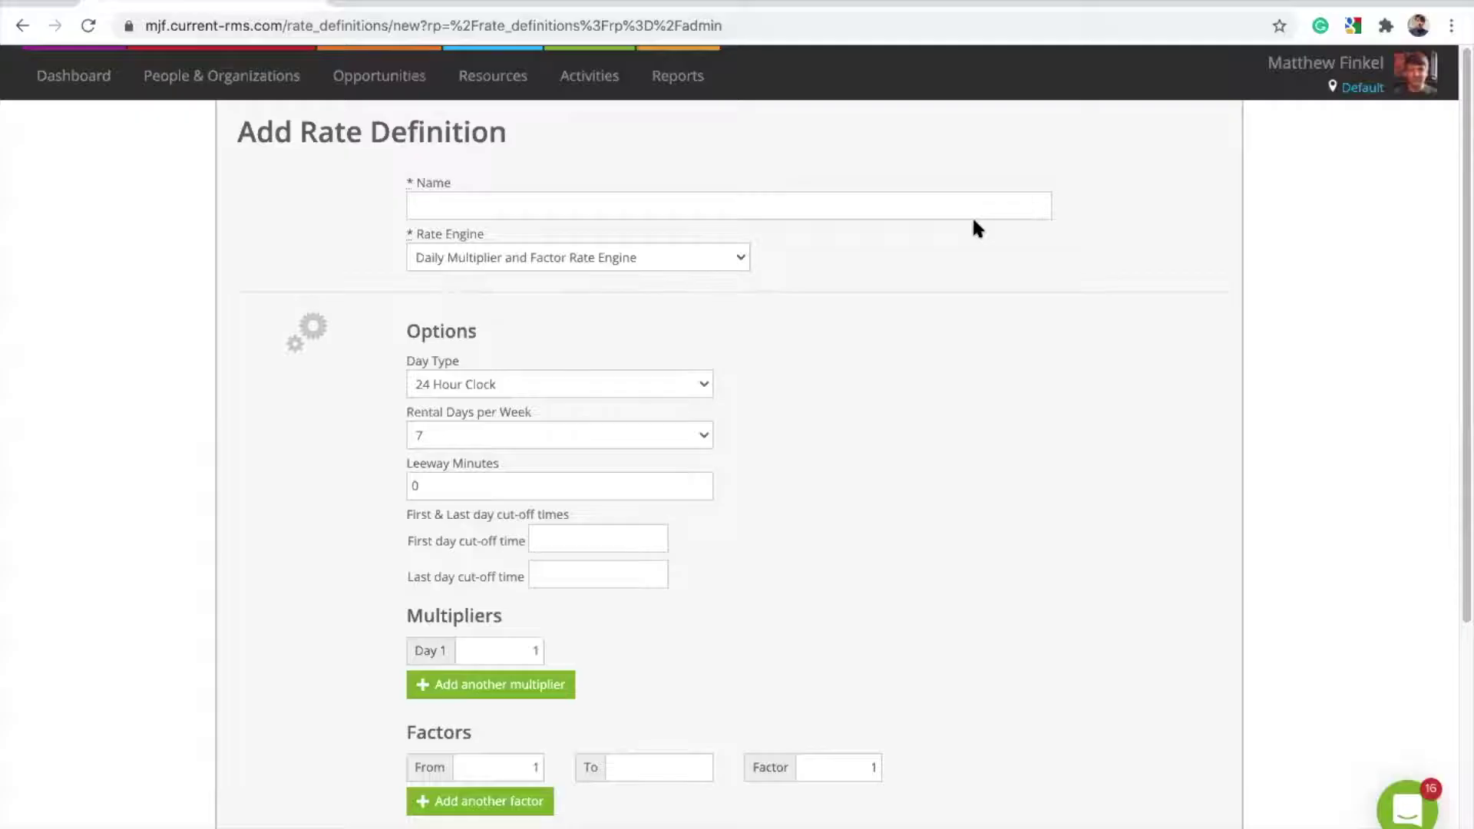
click(680, 262)
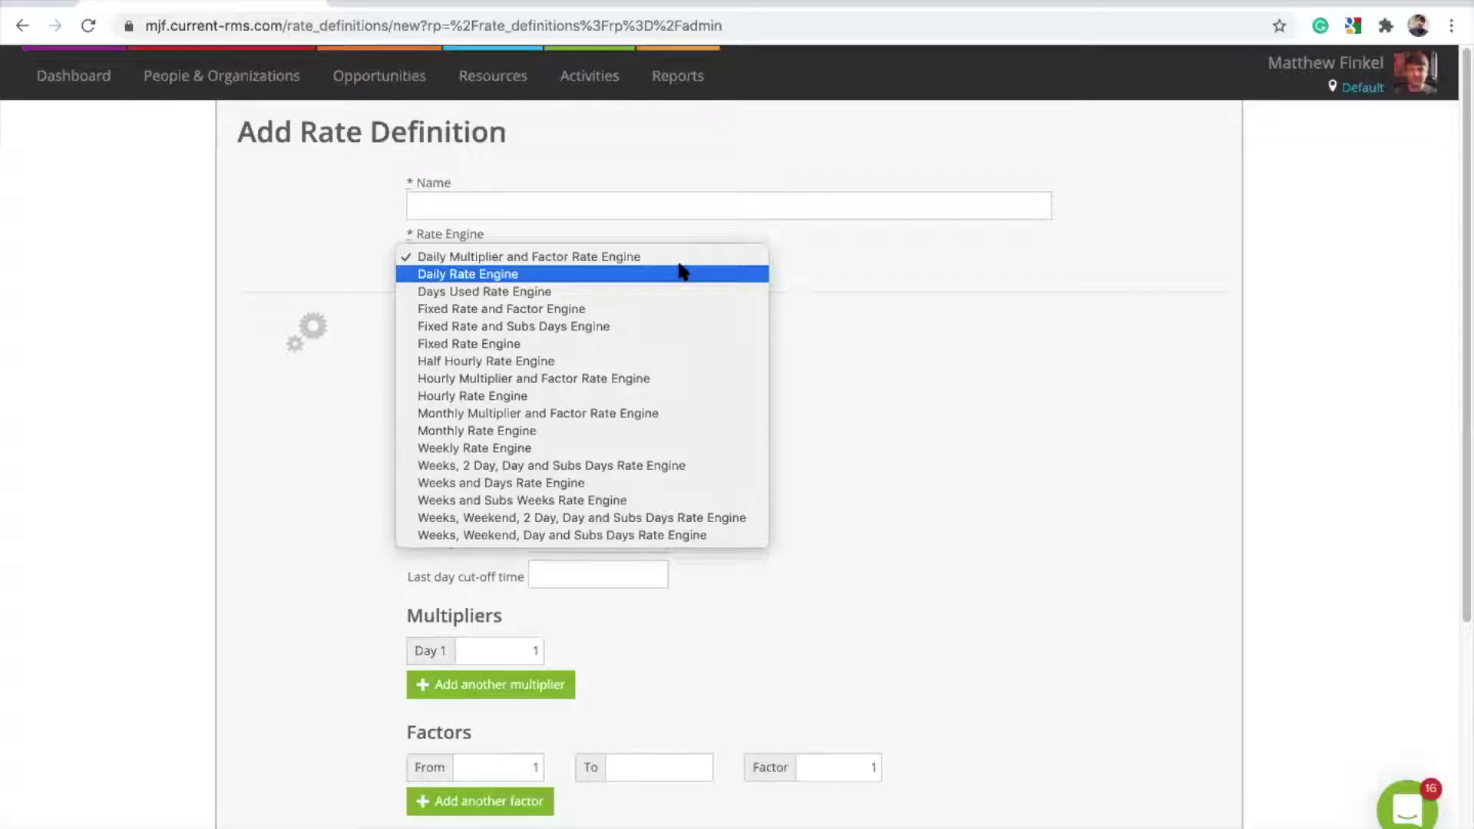
click(614, 449)
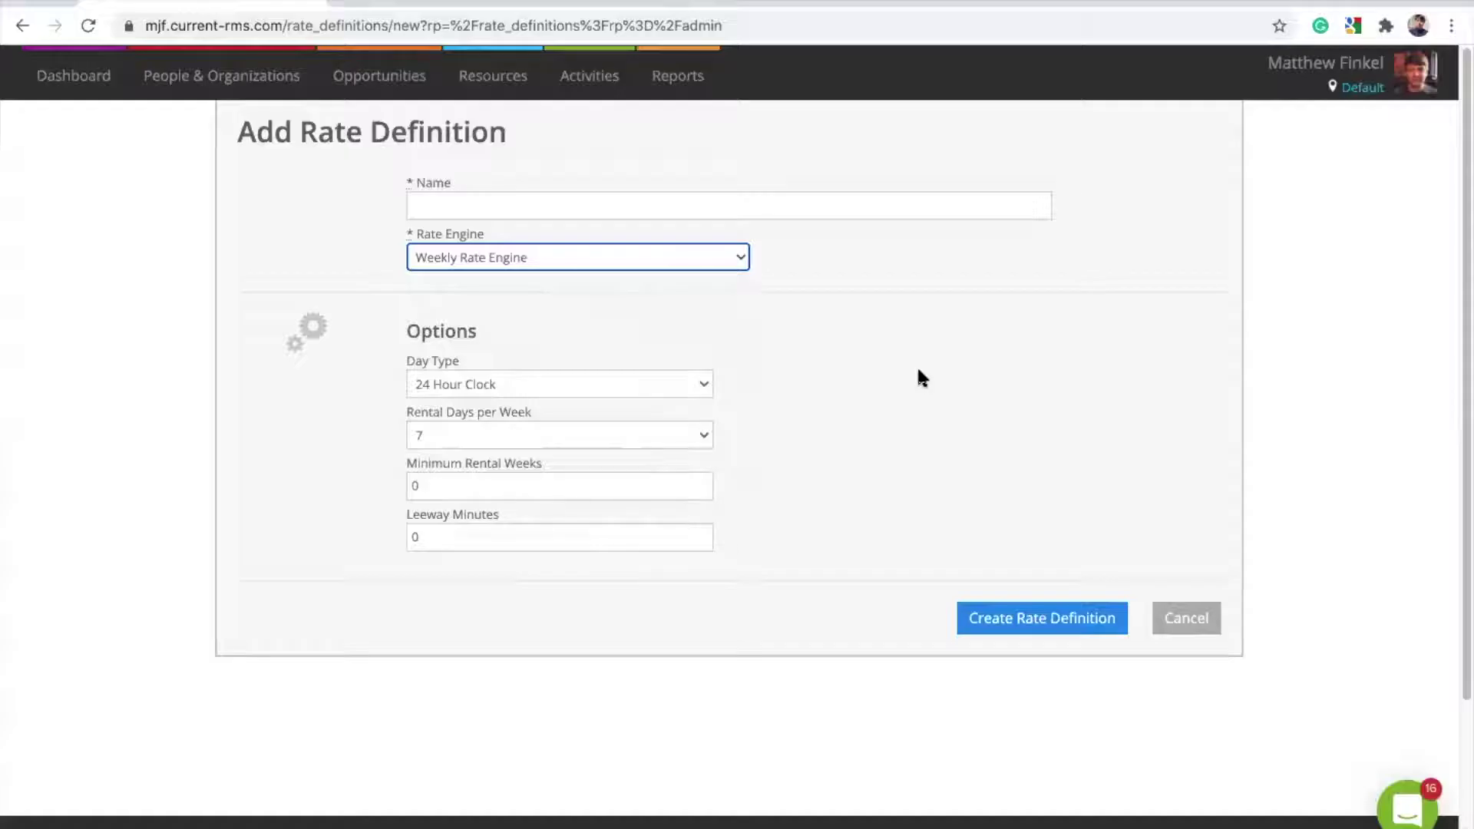
click(701, 435)
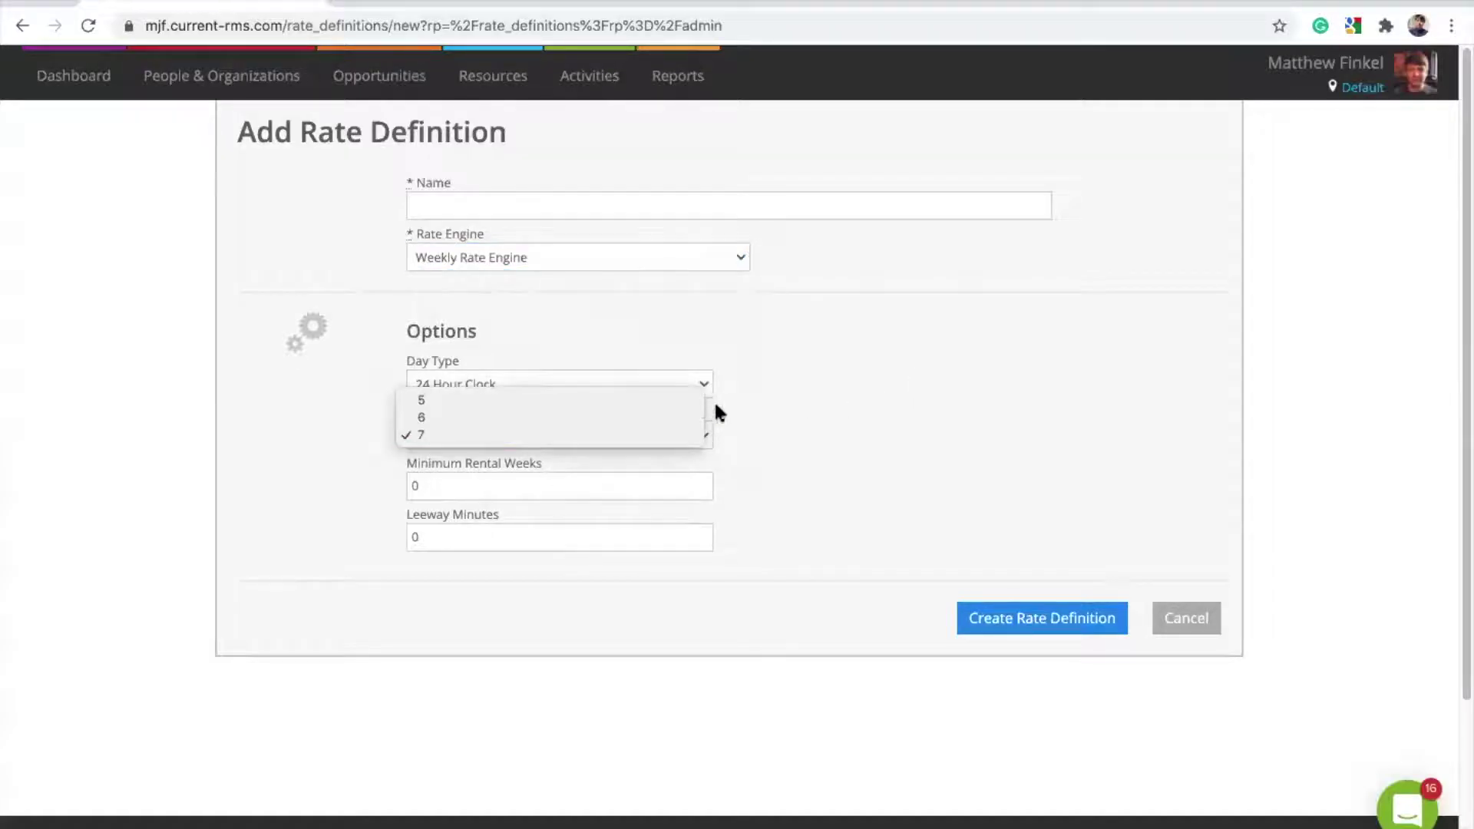
click(684, 403)
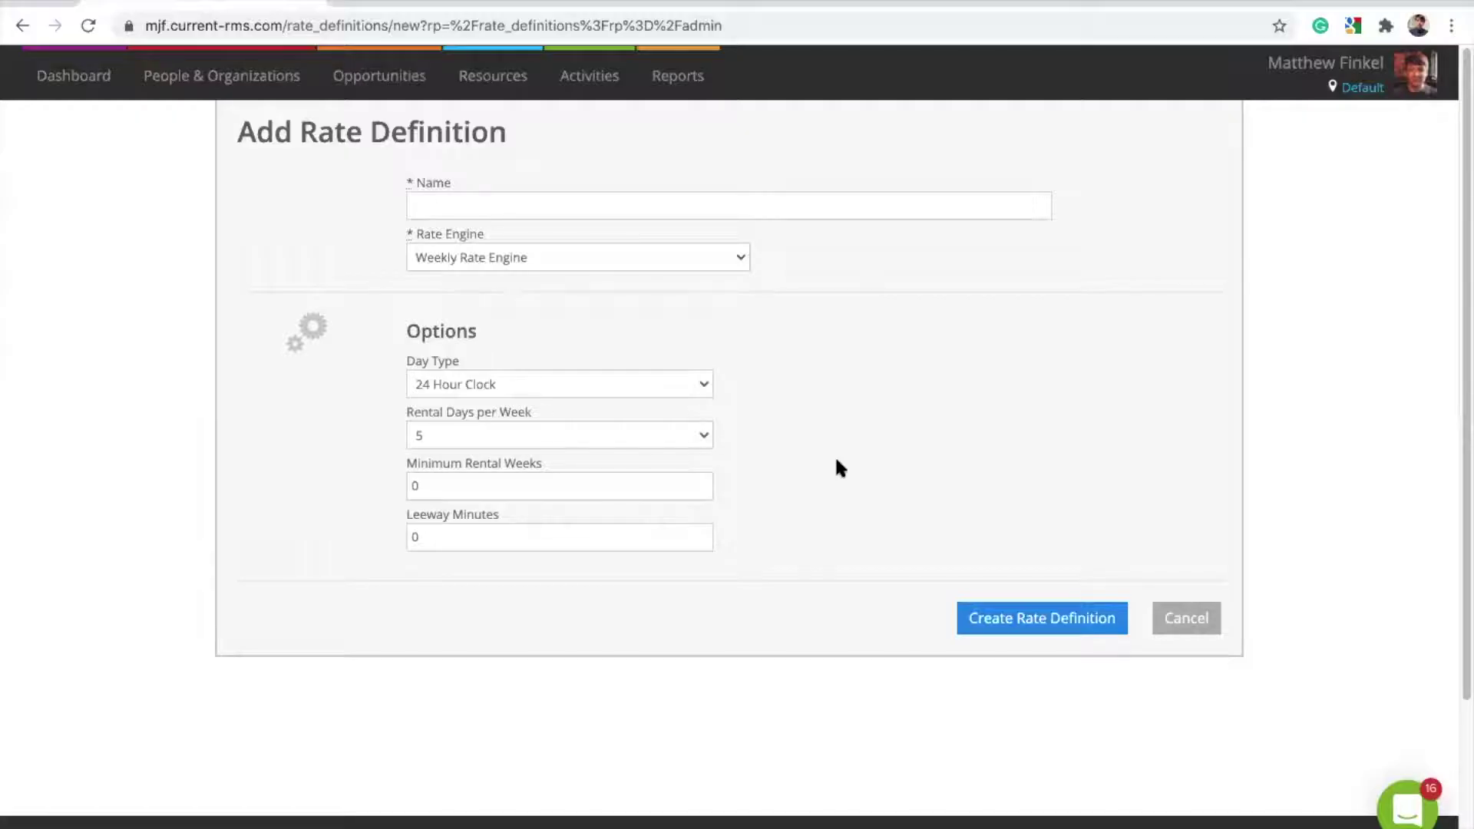
Step: Open the support messenger to view its contact and article search options, and close it again
click(1402, 813)
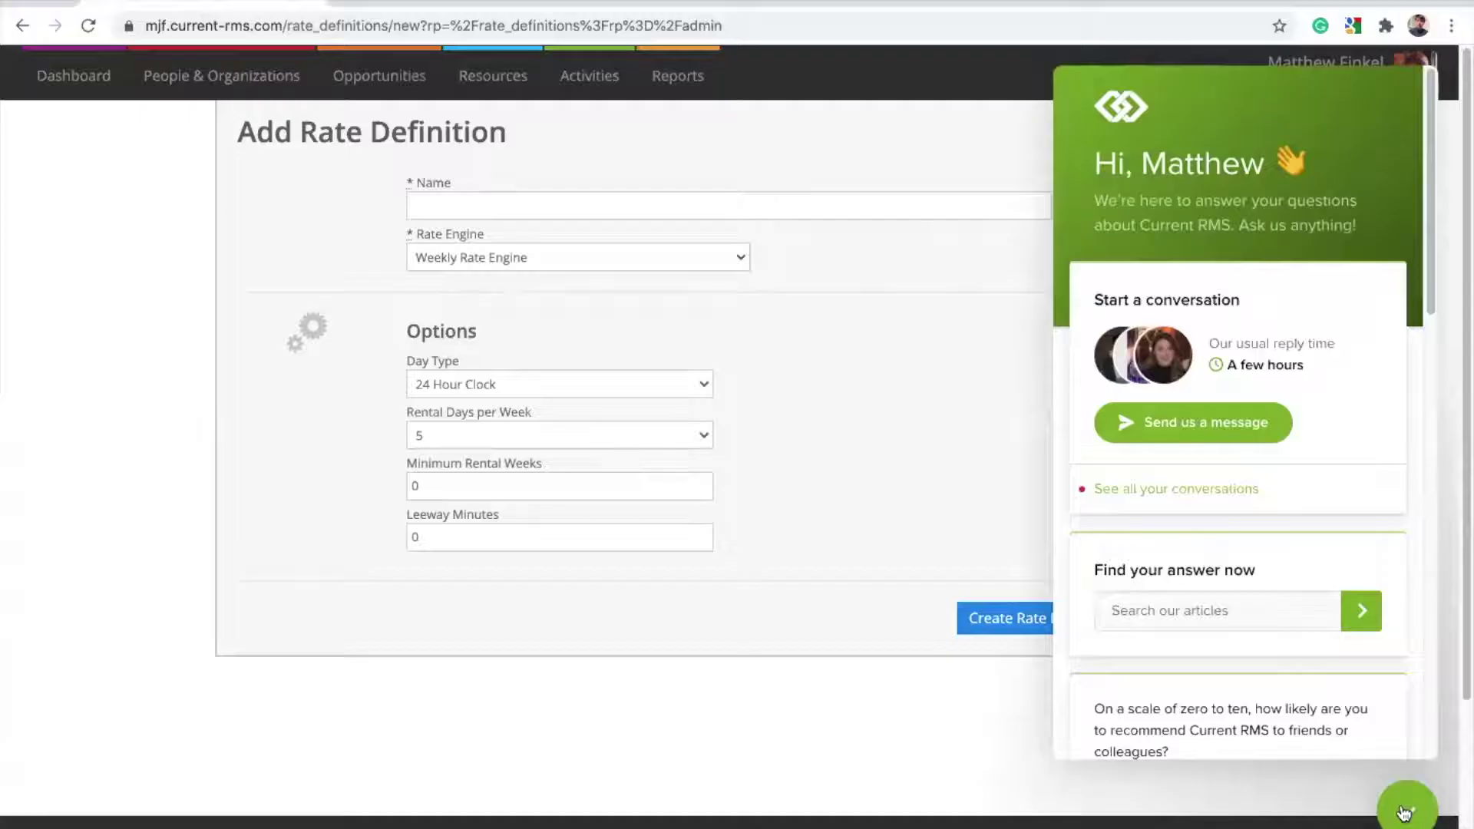
click(1404, 813)
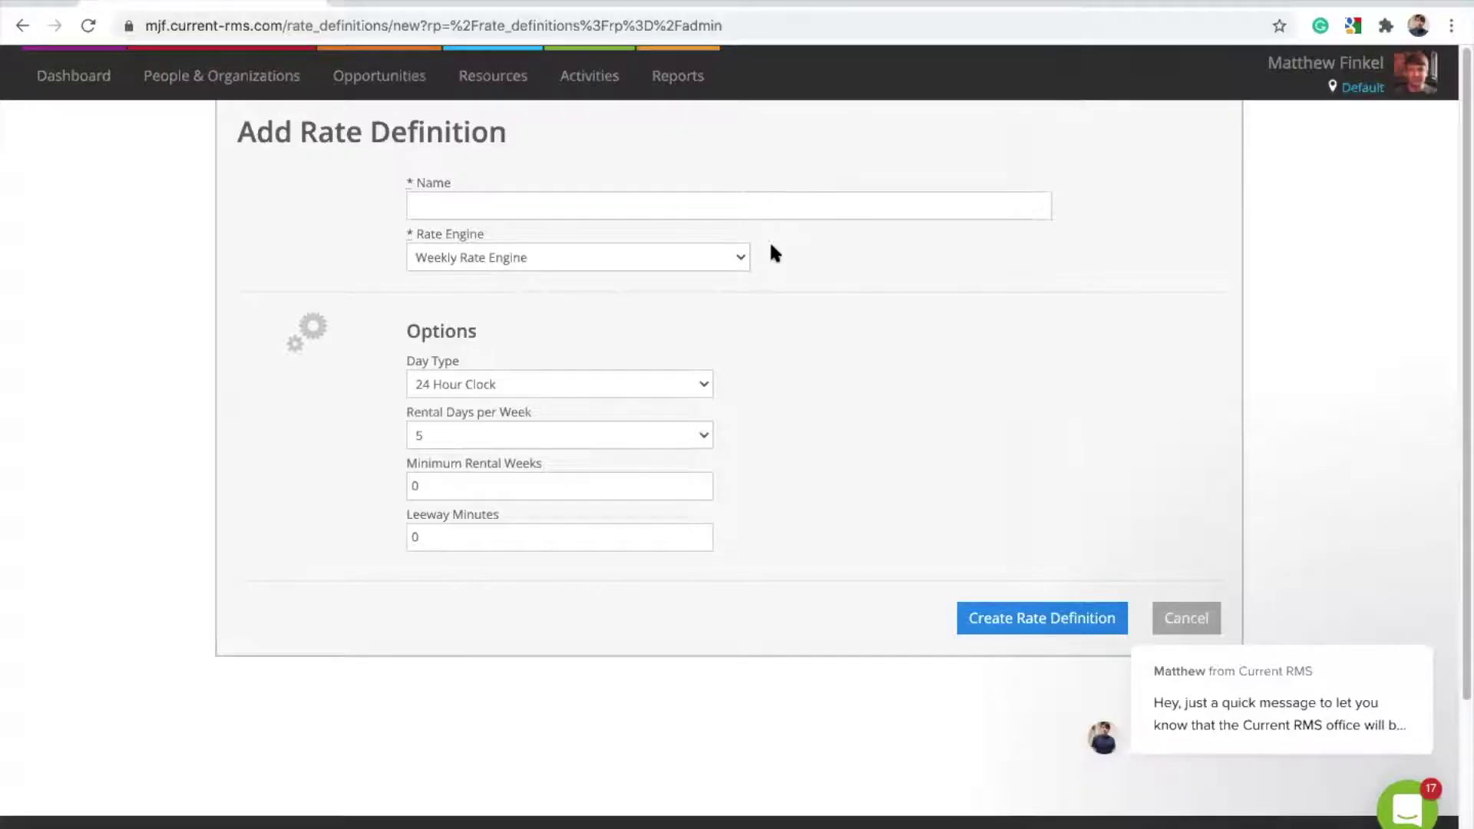
Step: Leave the rate definition unsaved, open Tax Rates in System Setup, and start a new tax rate
scroll(772, 253, down, 3)
click(796, 736)
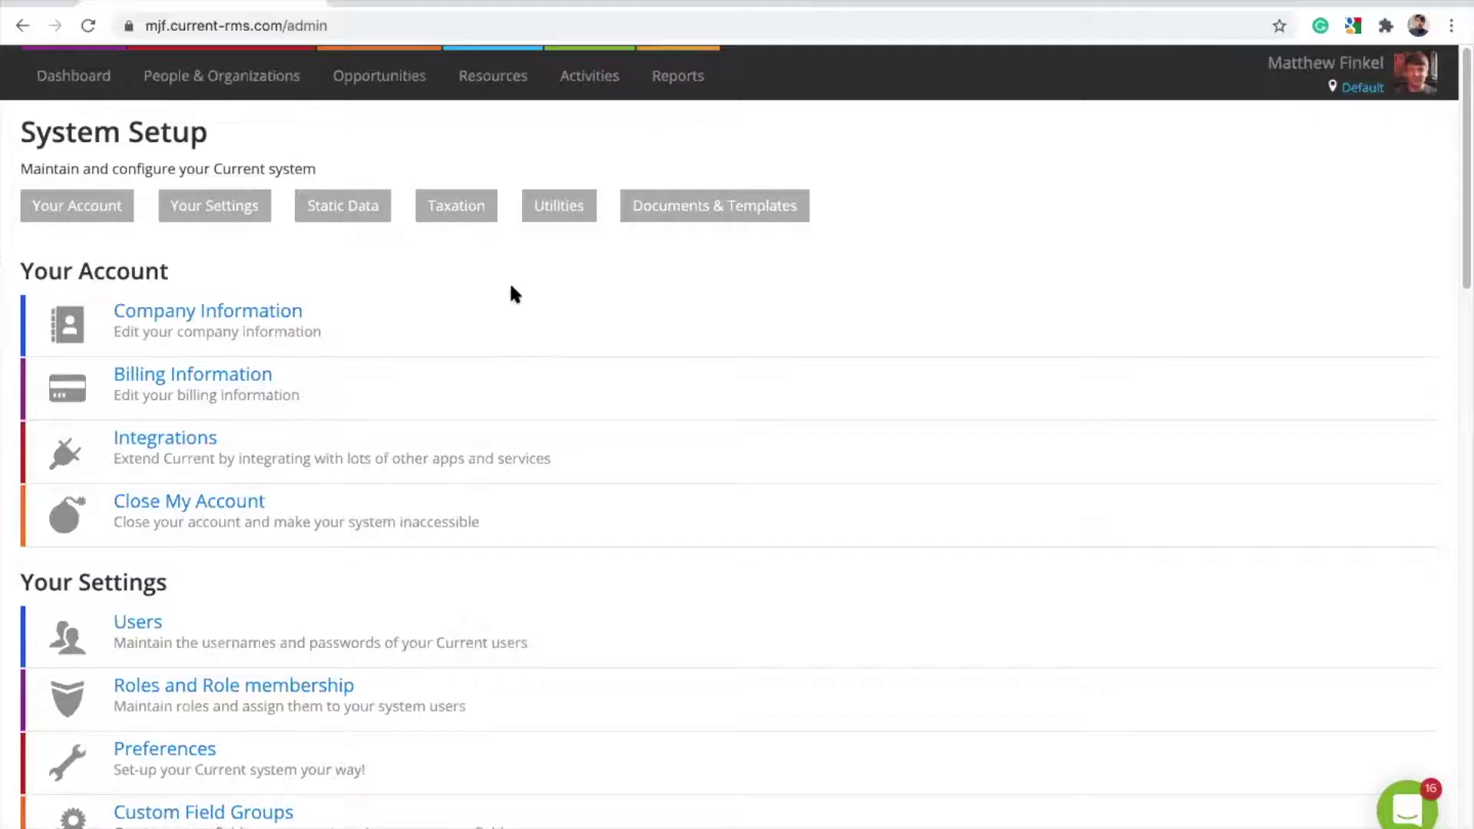
click(456, 204)
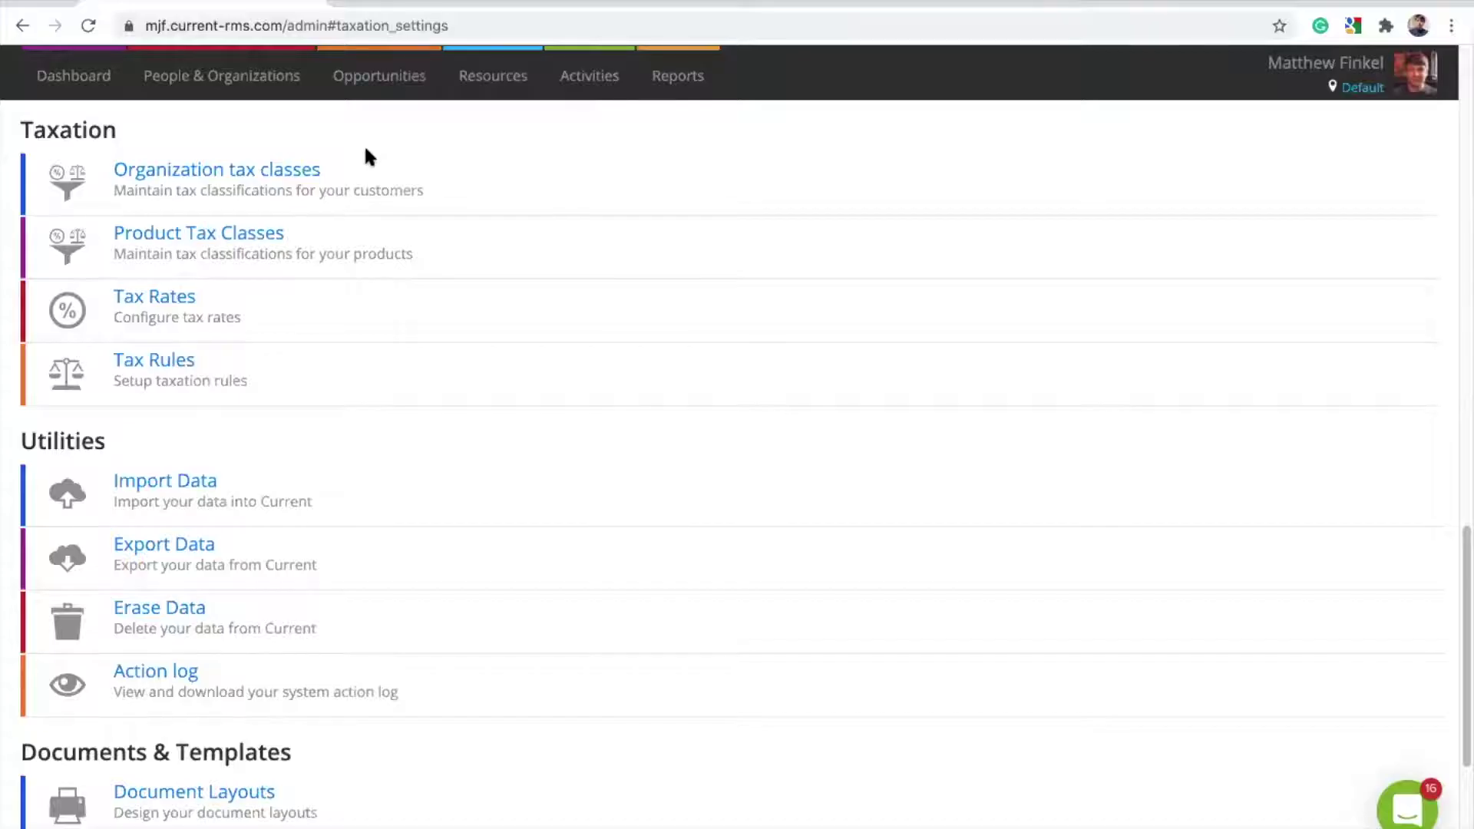
click(158, 299)
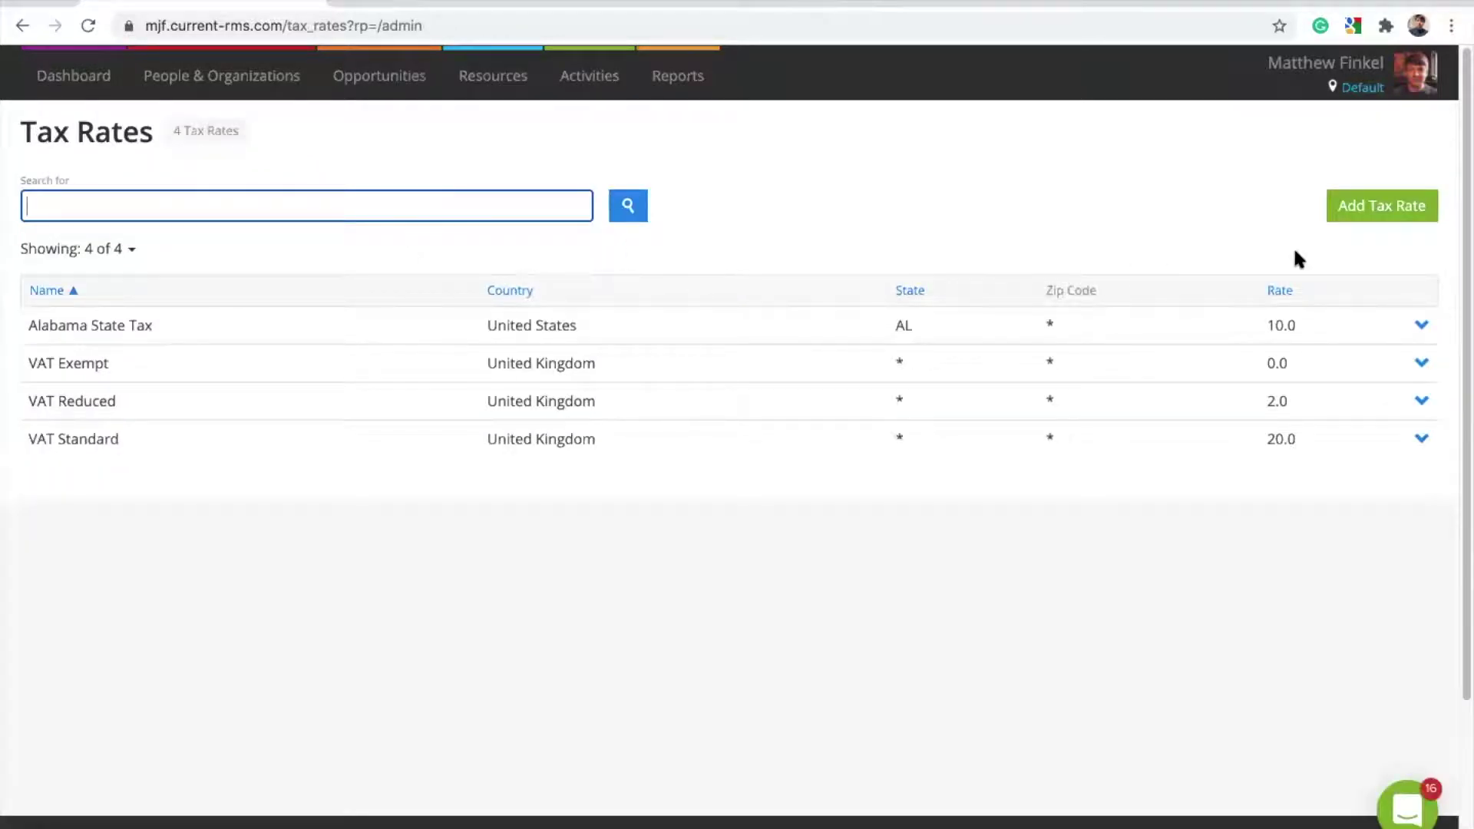
click(1378, 219)
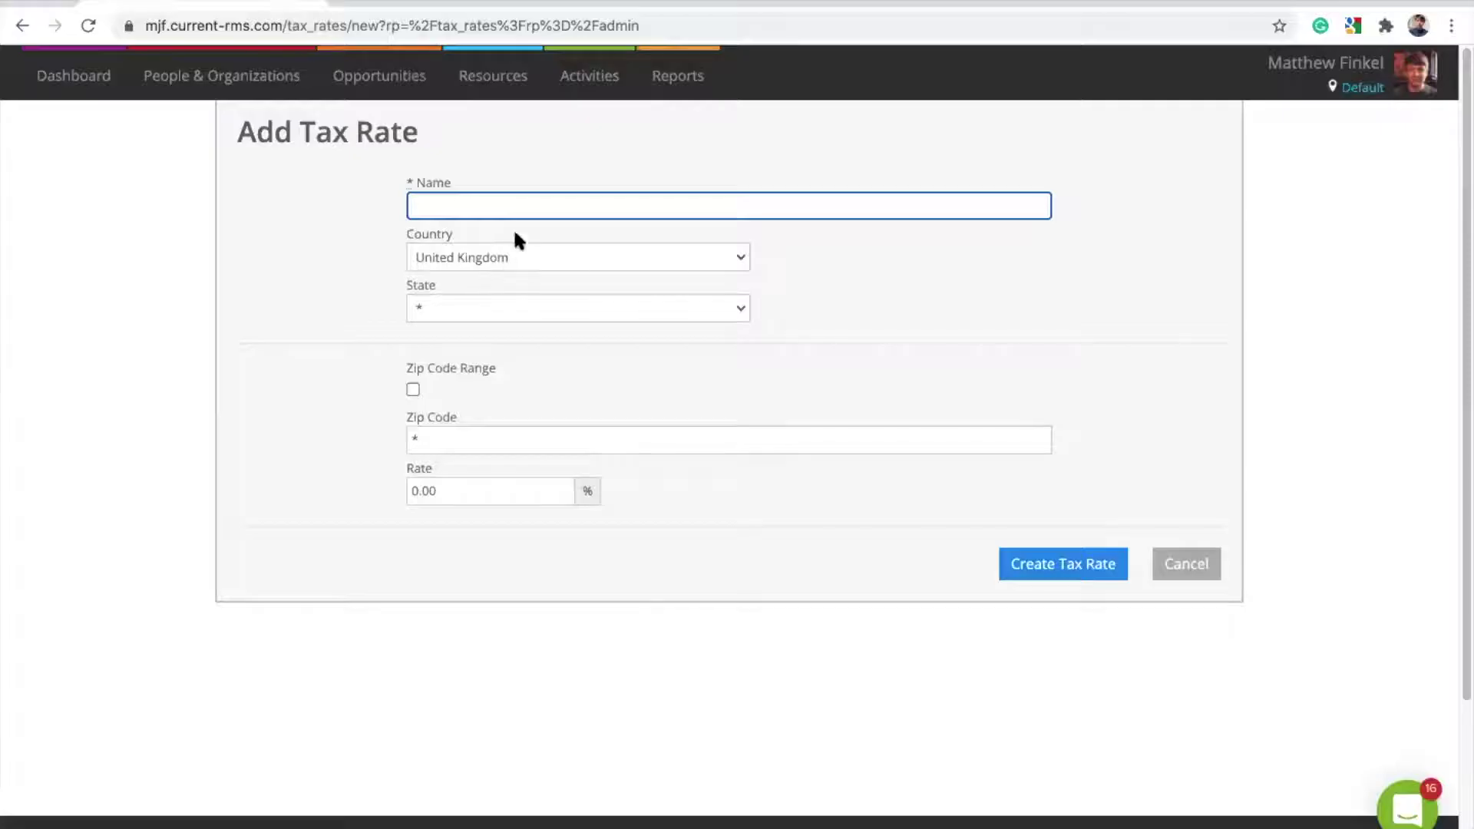
Step: Set the new tax rate's country to United States, check the available states, and enable the zip code range
click(482, 308)
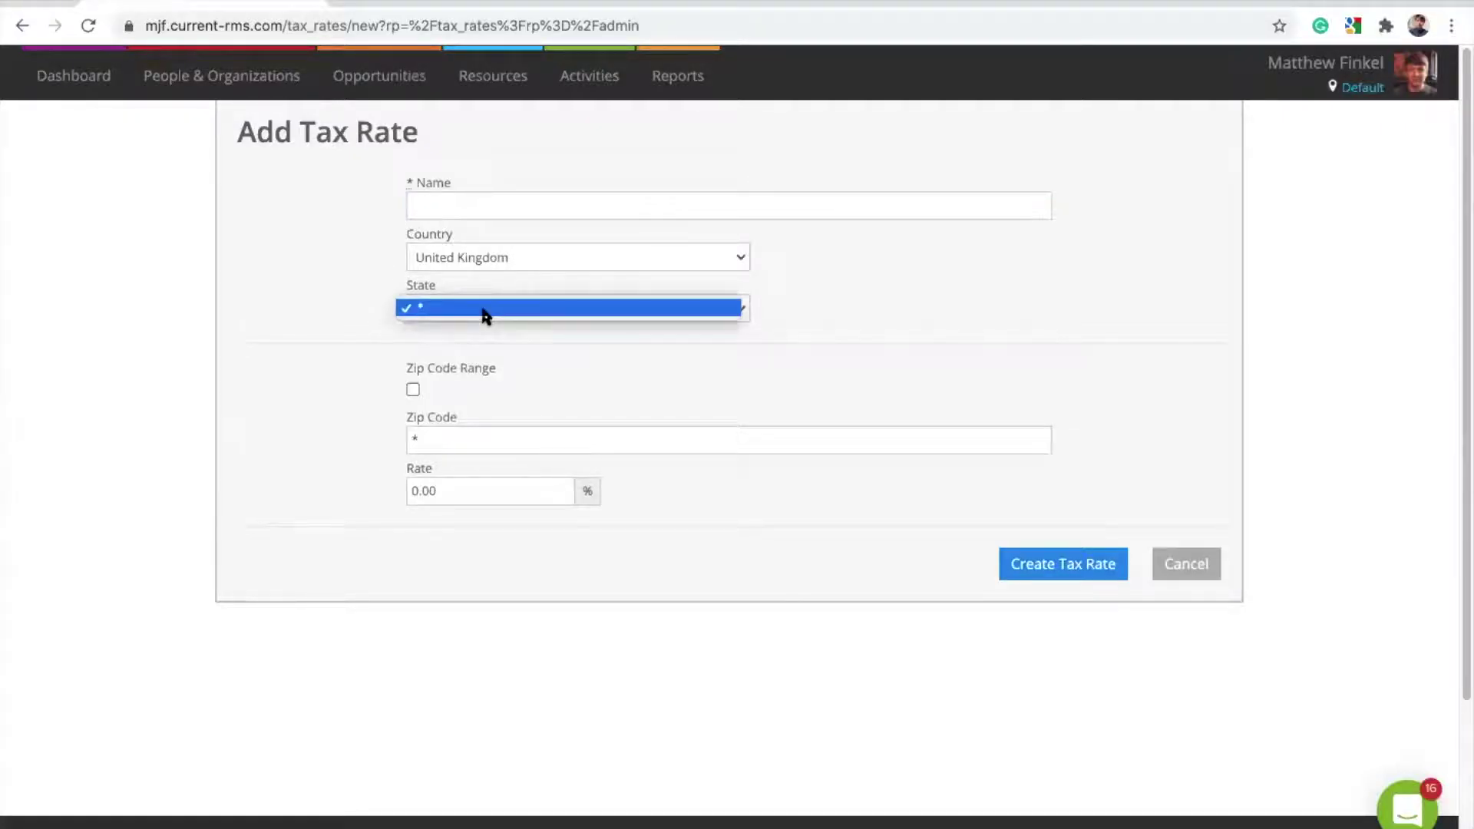
click(924, 272)
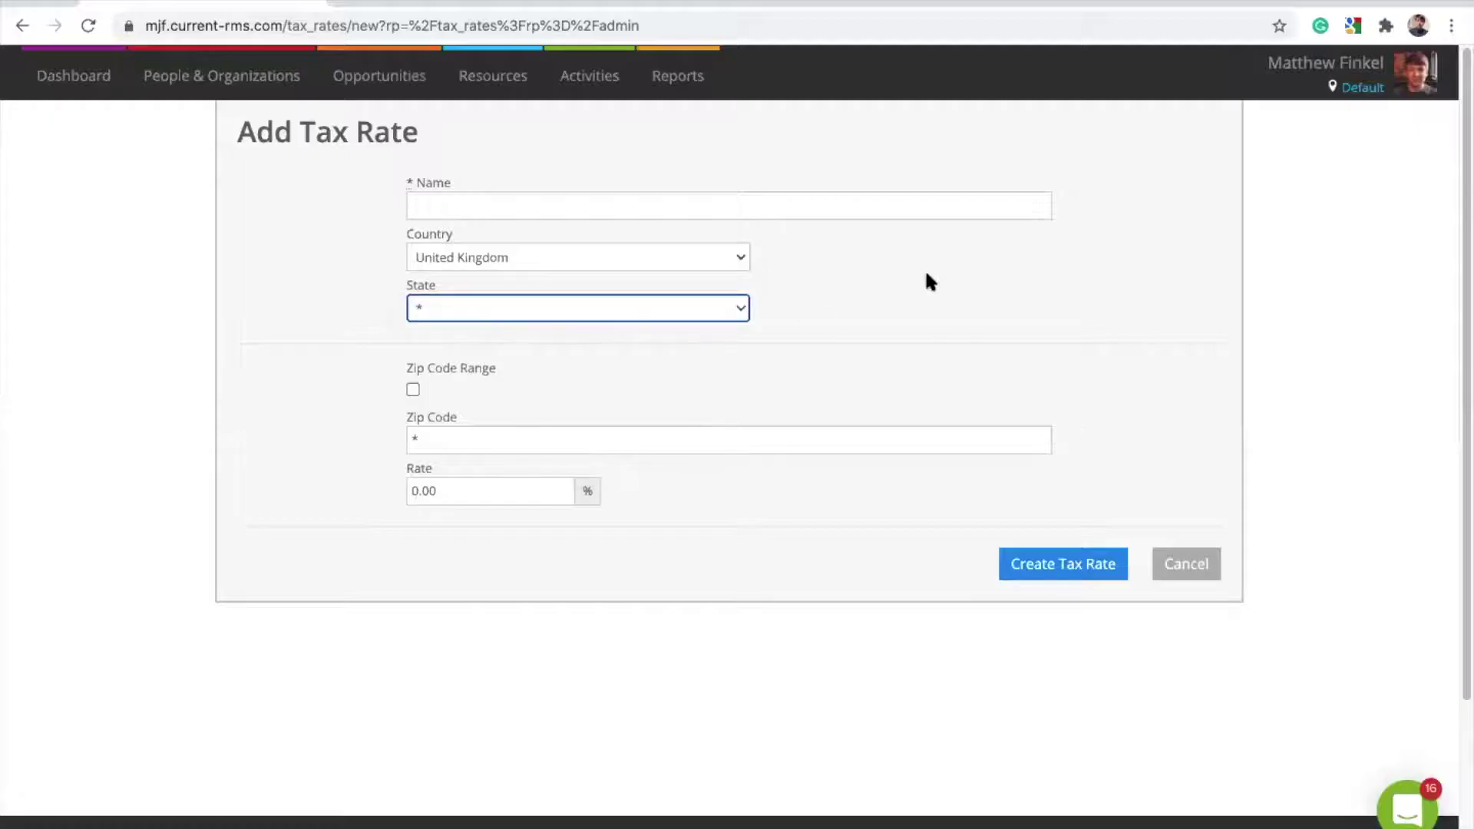
click(727, 255)
click(711, 273)
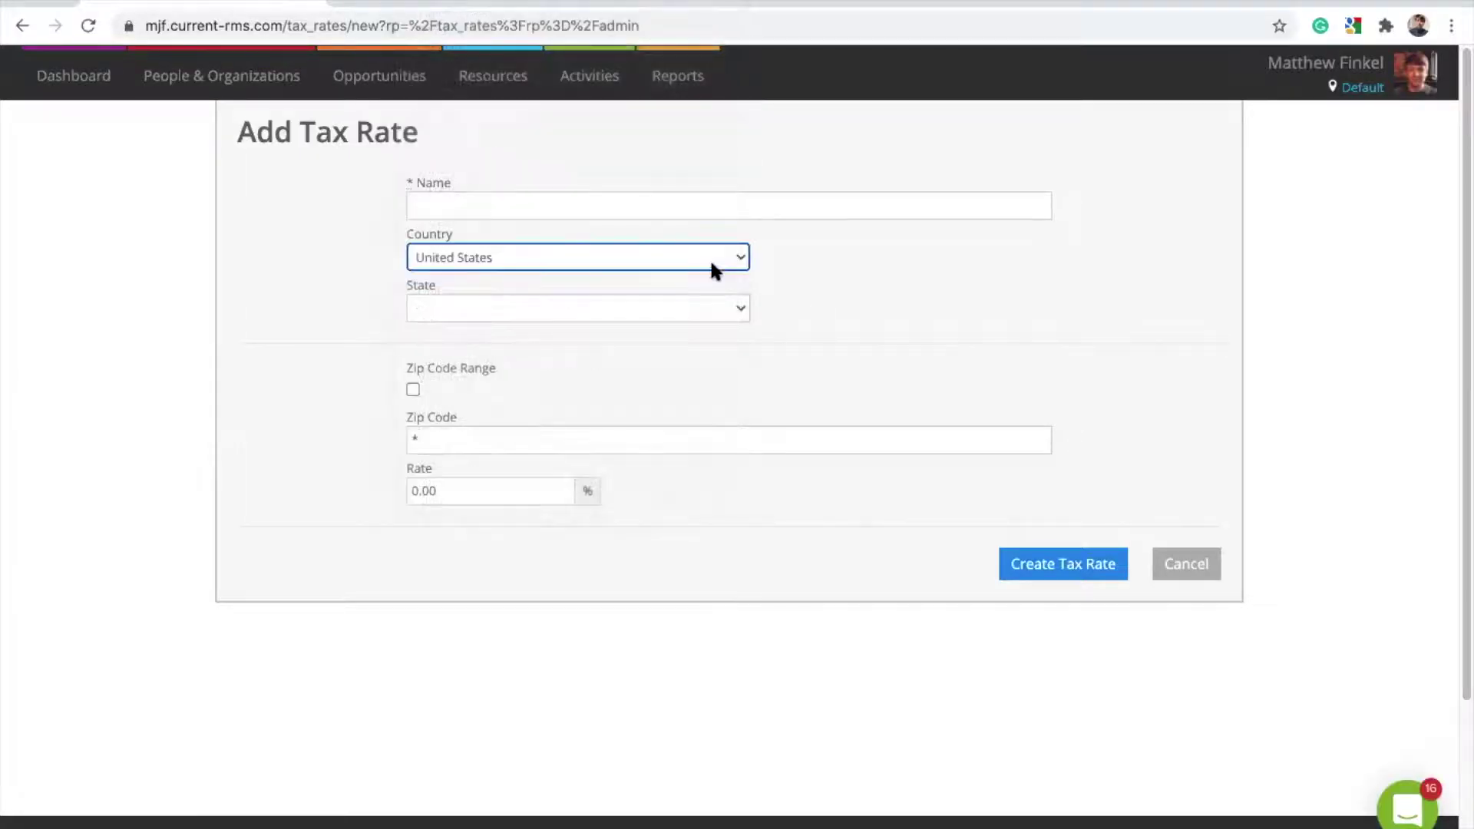
click(739, 314)
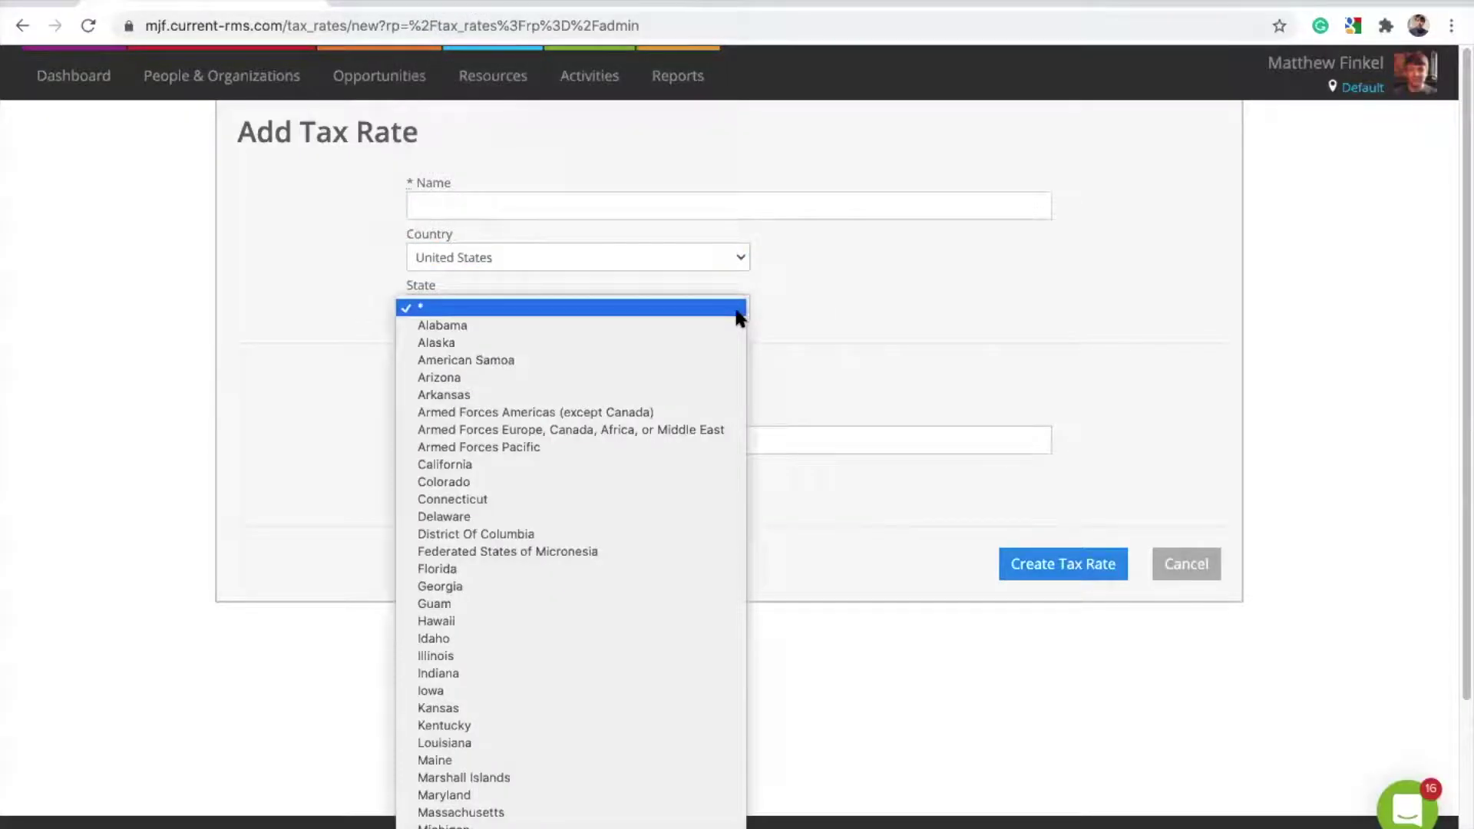
click(881, 261)
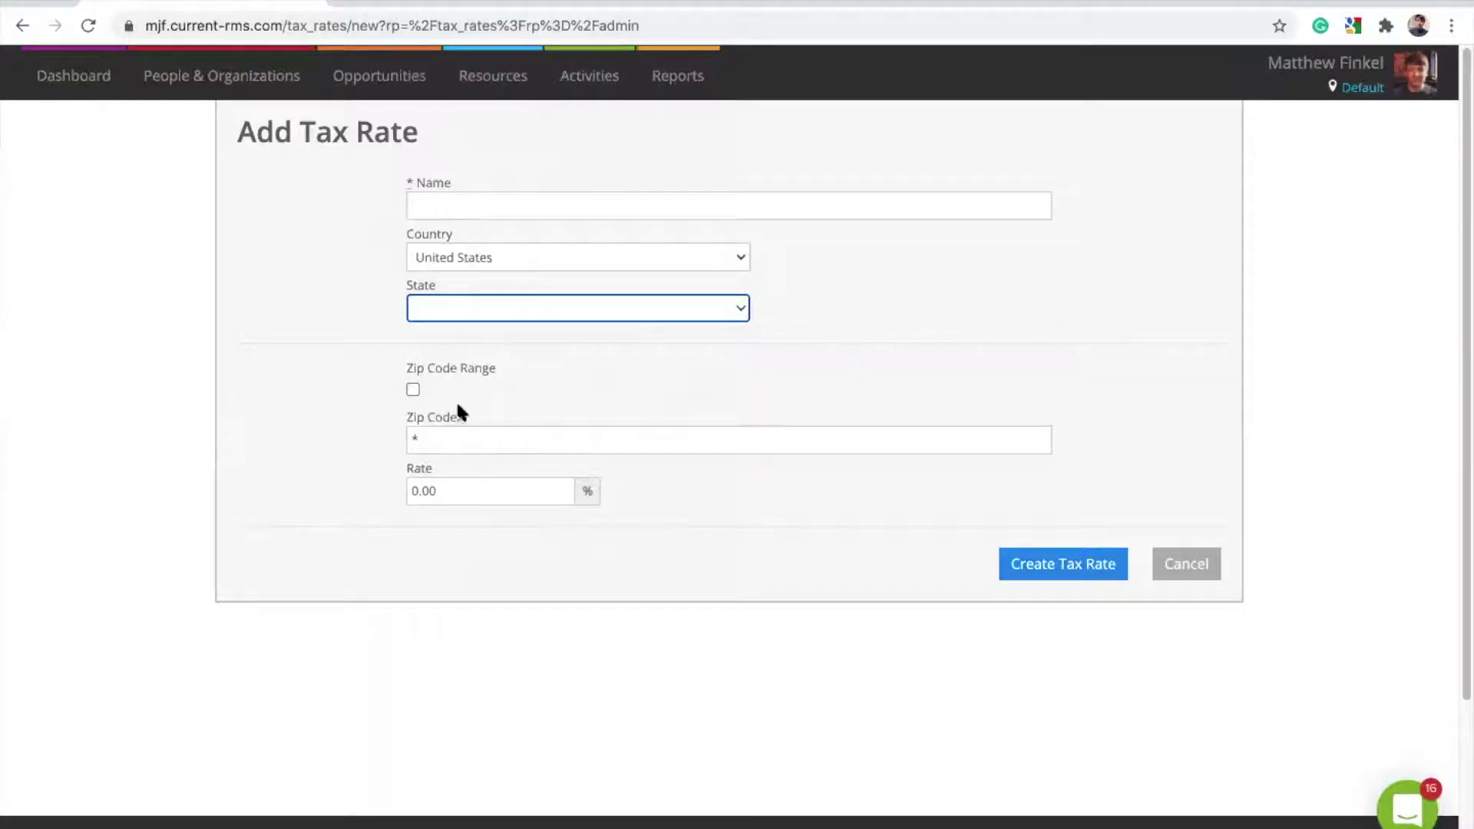
click(412, 390)
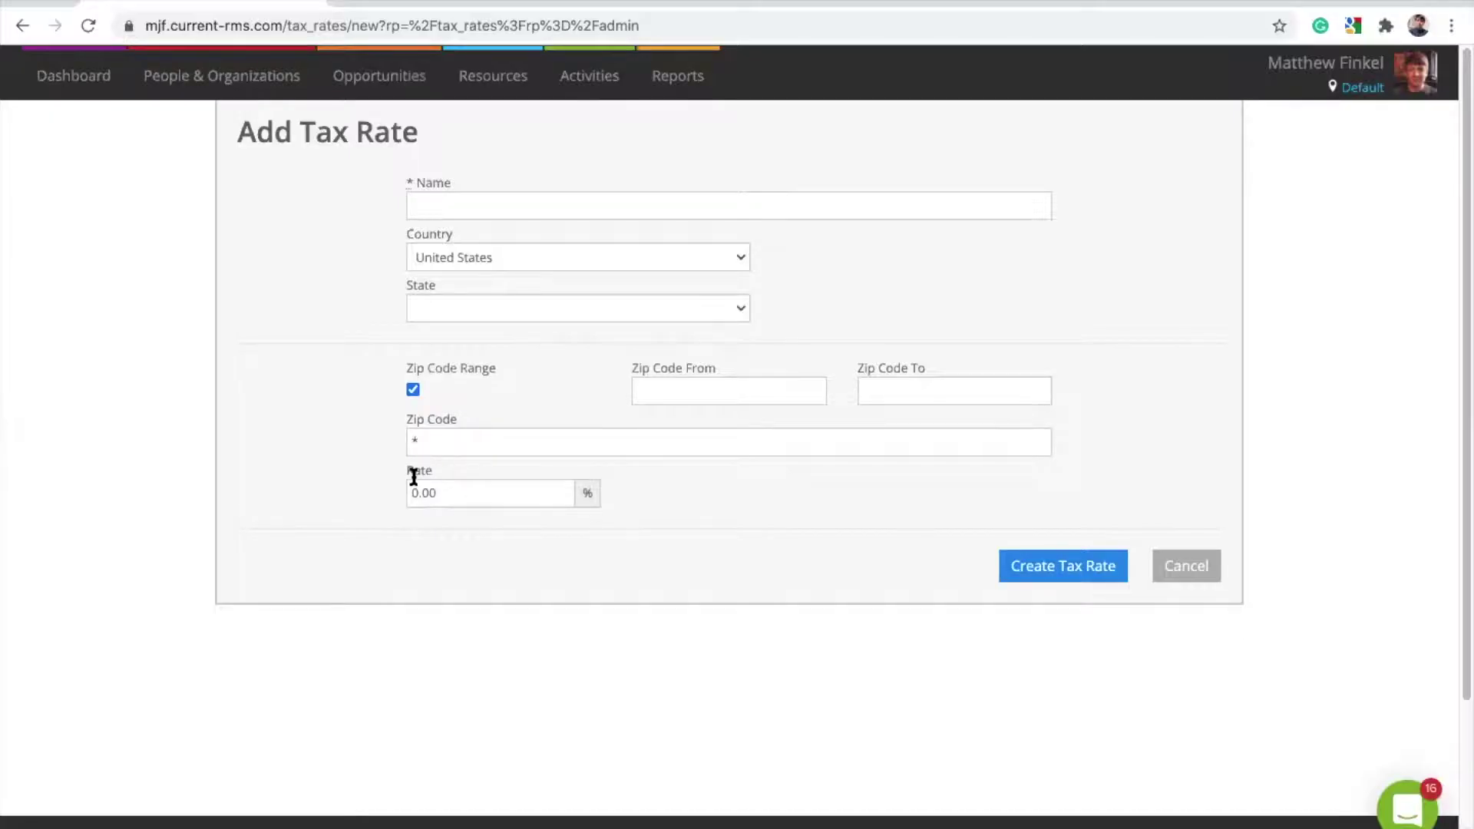
Step: Discard the unsaved tax rate and open the Tax Rules list from the Taxation section of System Setup
click(1192, 582)
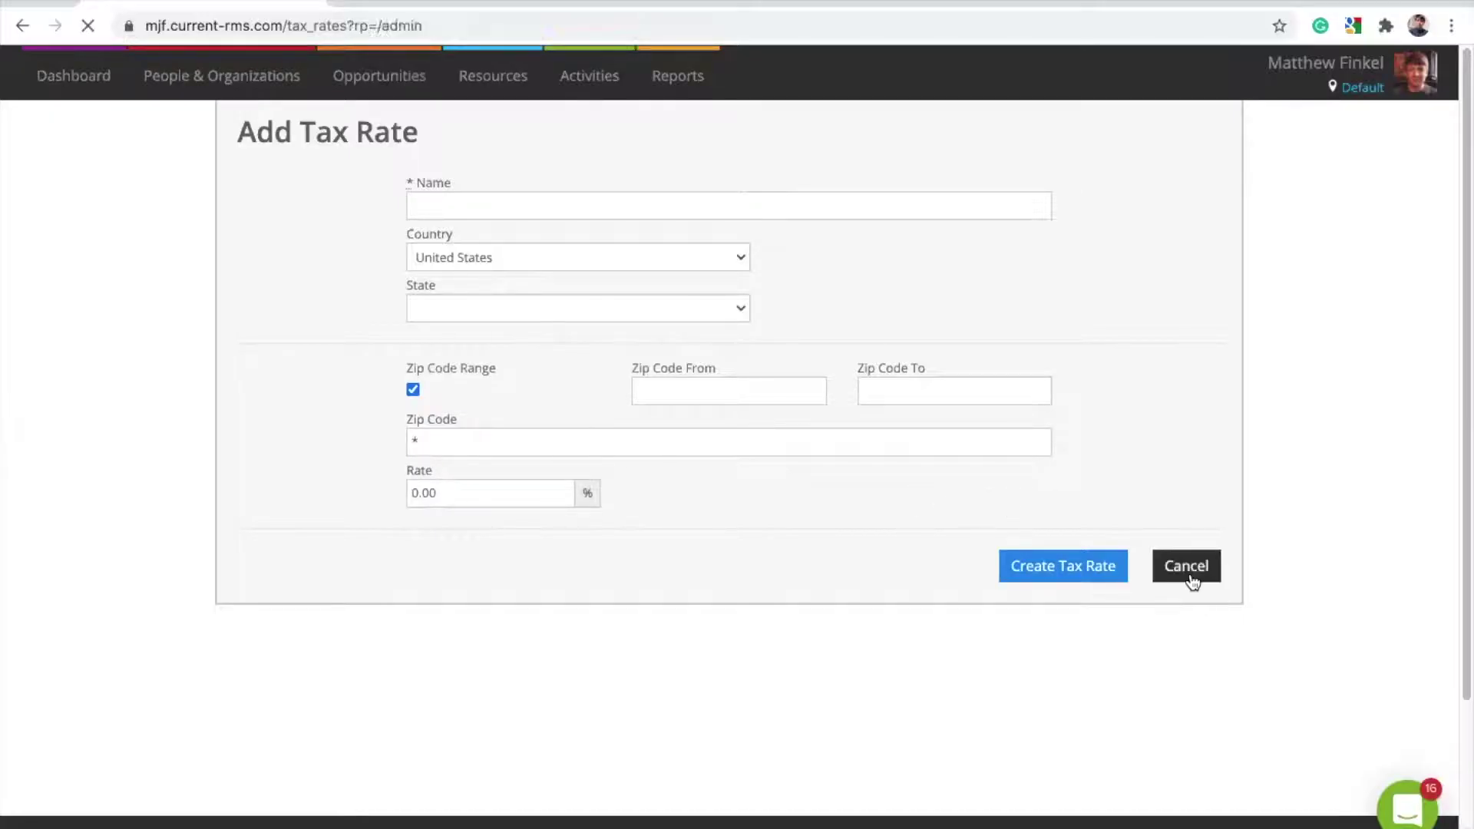
scroll(813, 508, down, 3)
click(818, 734)
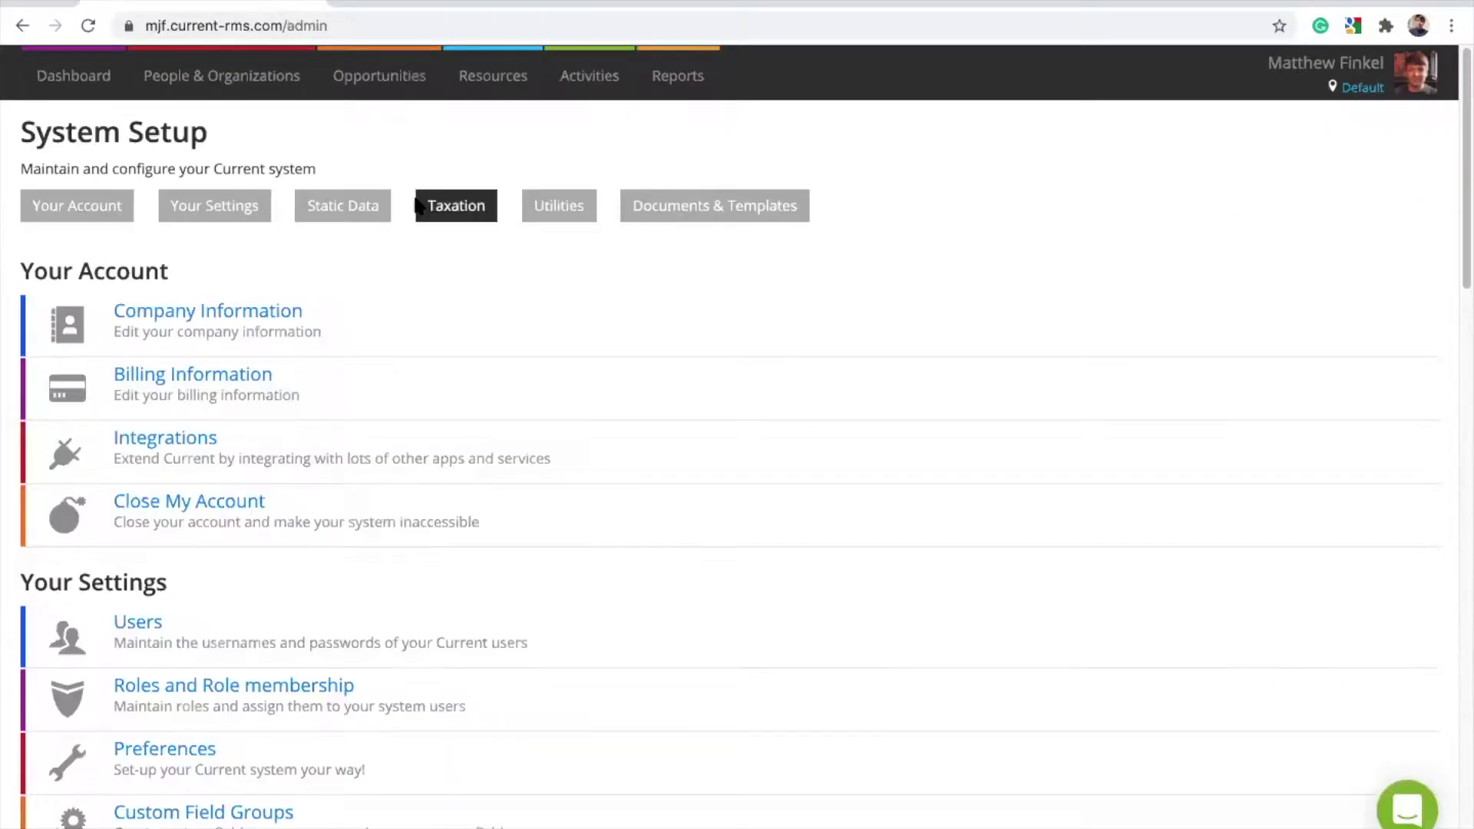
click(459, 206)
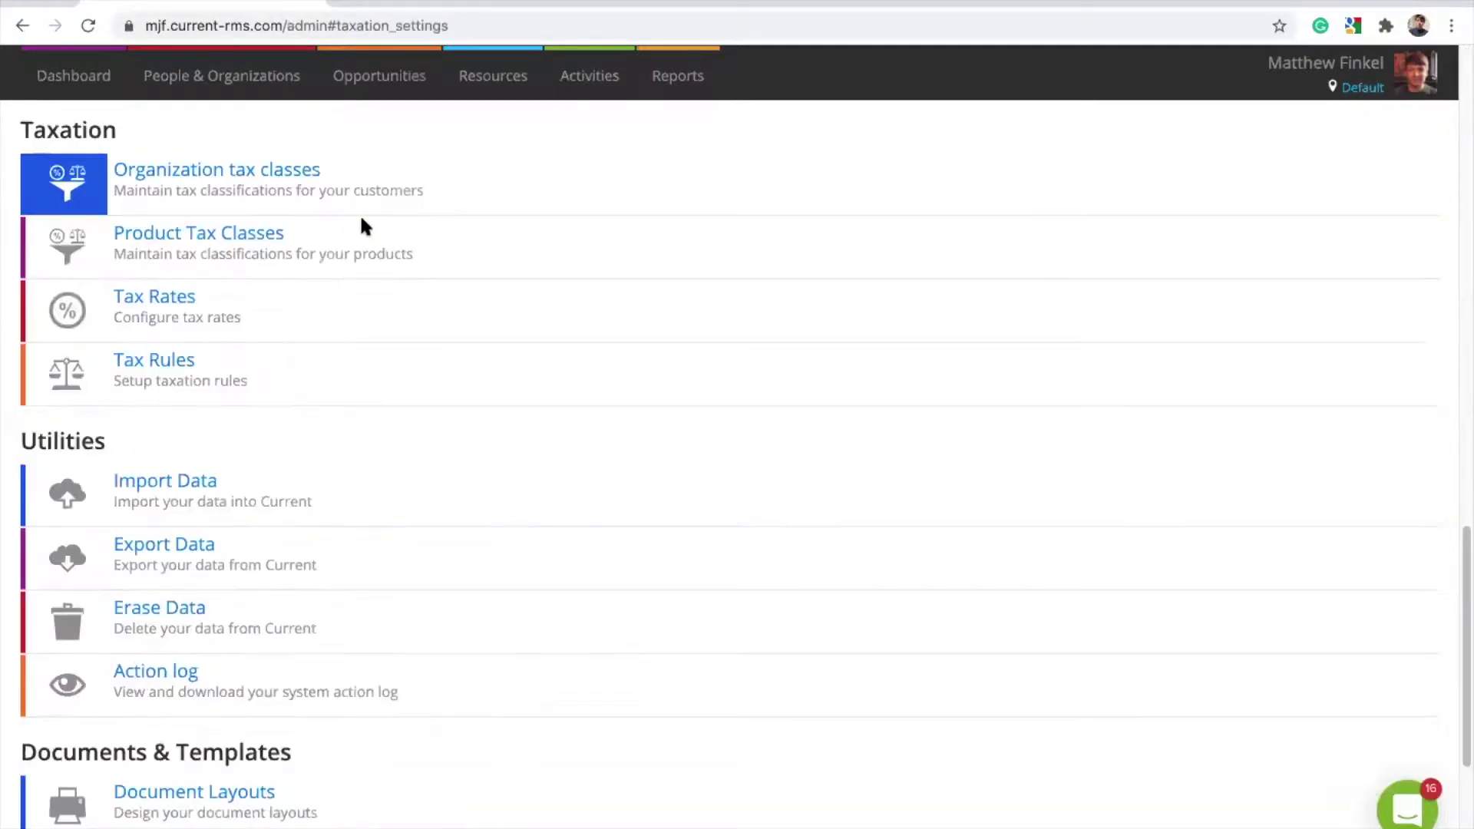
click(170, 361)
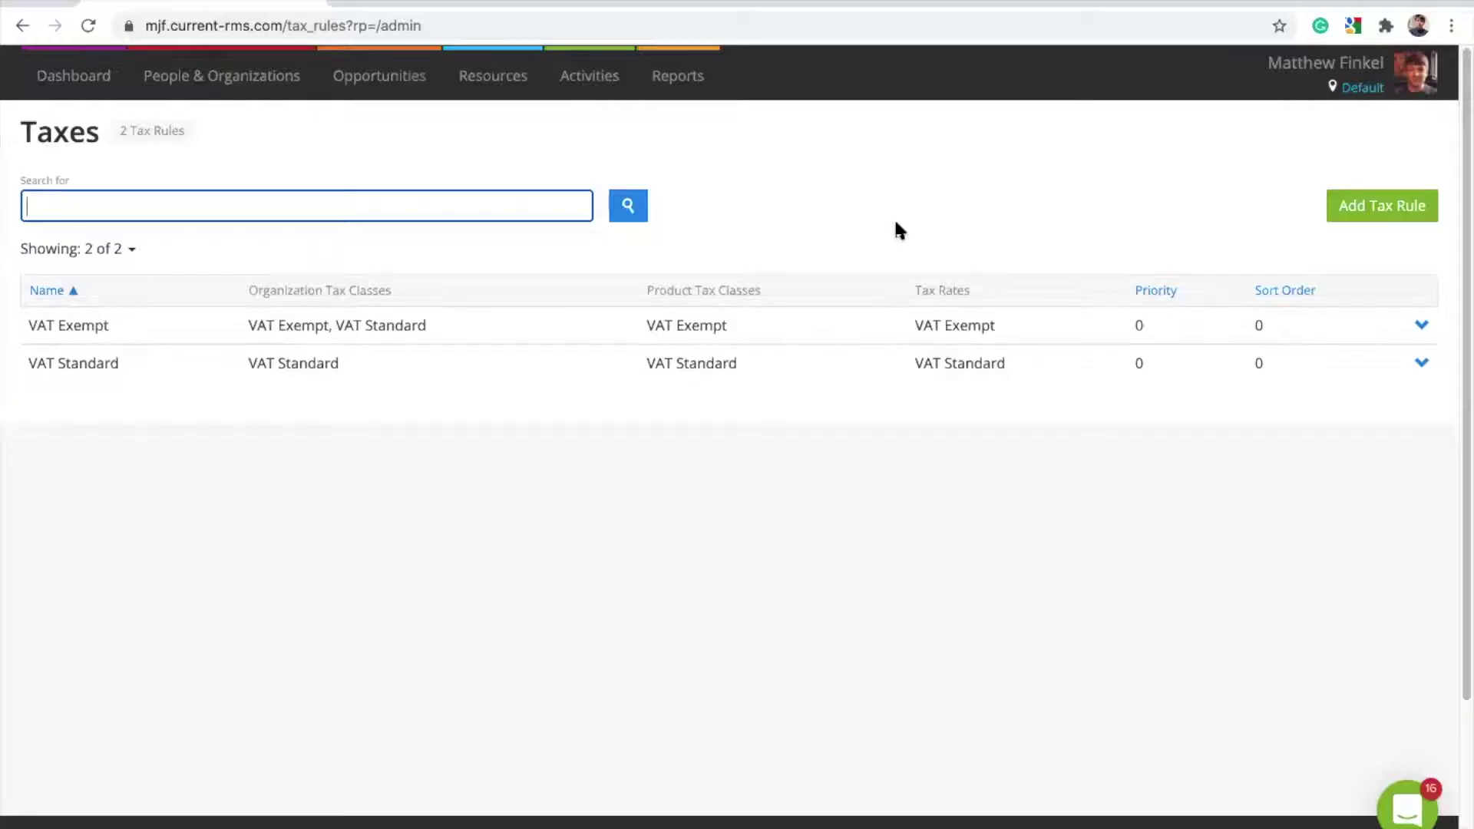
Step: Open System Preferences and review the regional, unit and authentication settings down to Product Settings
scroll(897, 224, down, 3)
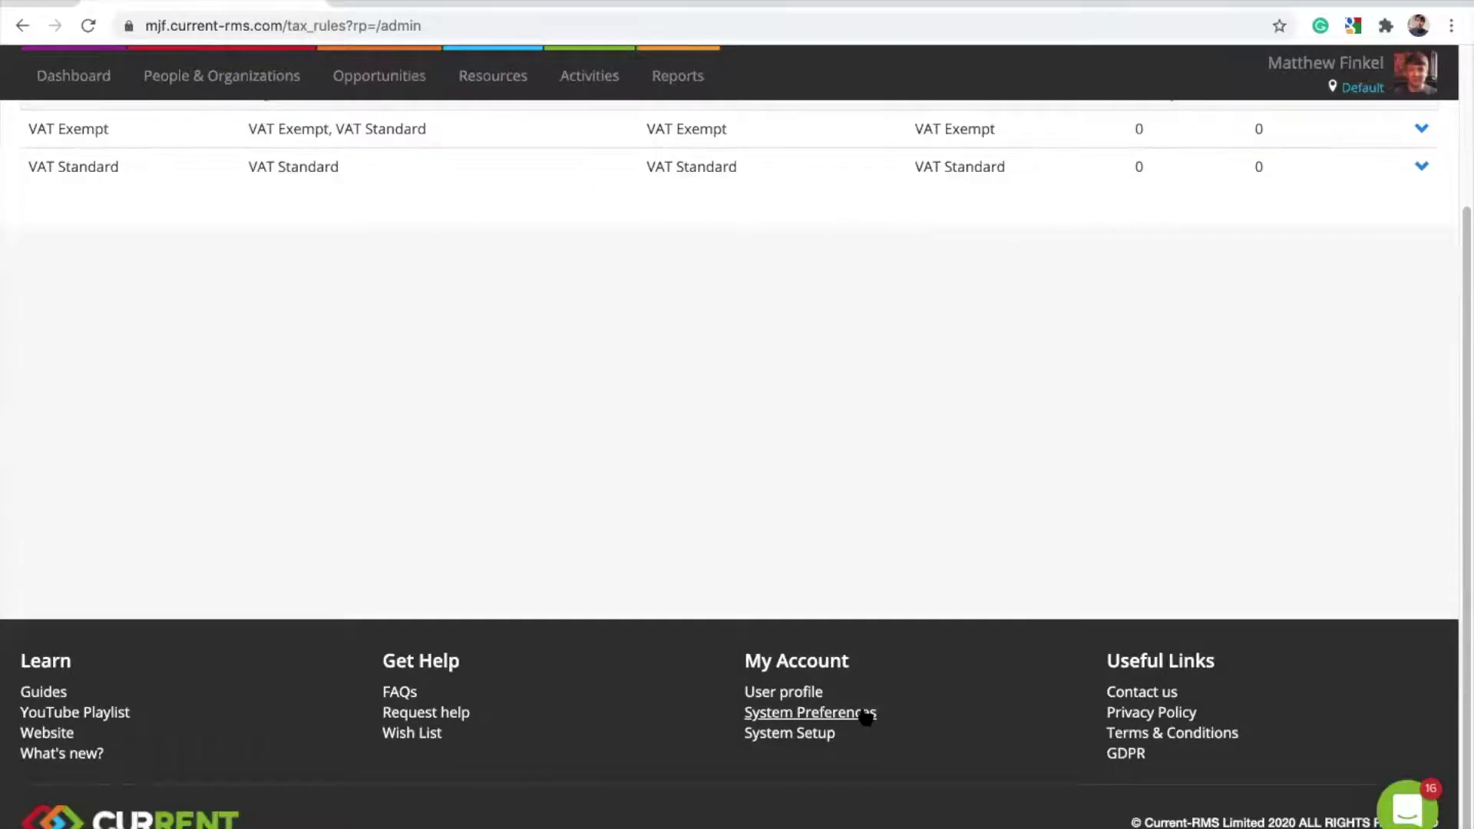
click(866, 714)
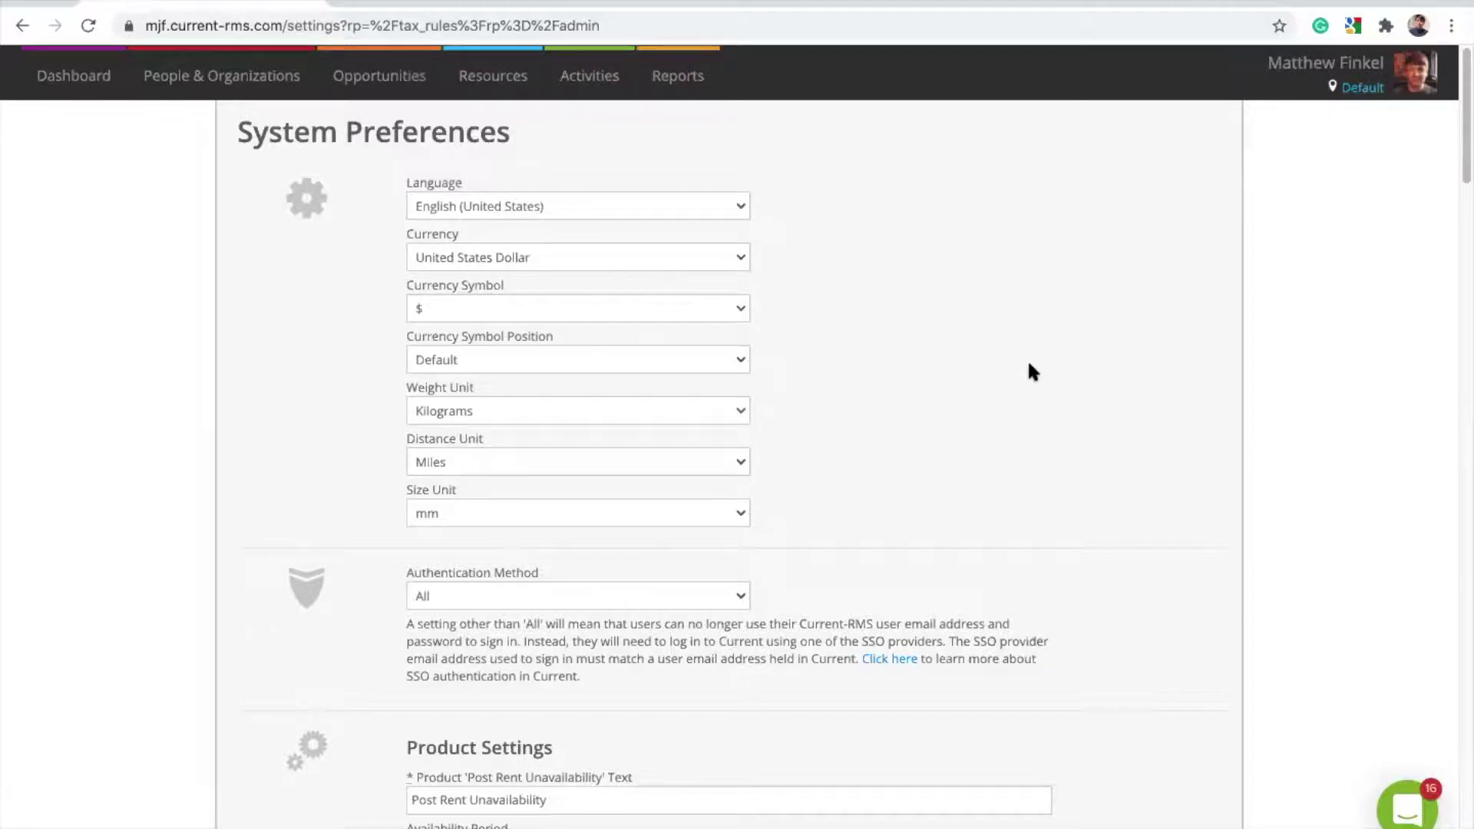
scroll(1083, 364, down, 5)
scroll(1075, 375, down, 1)
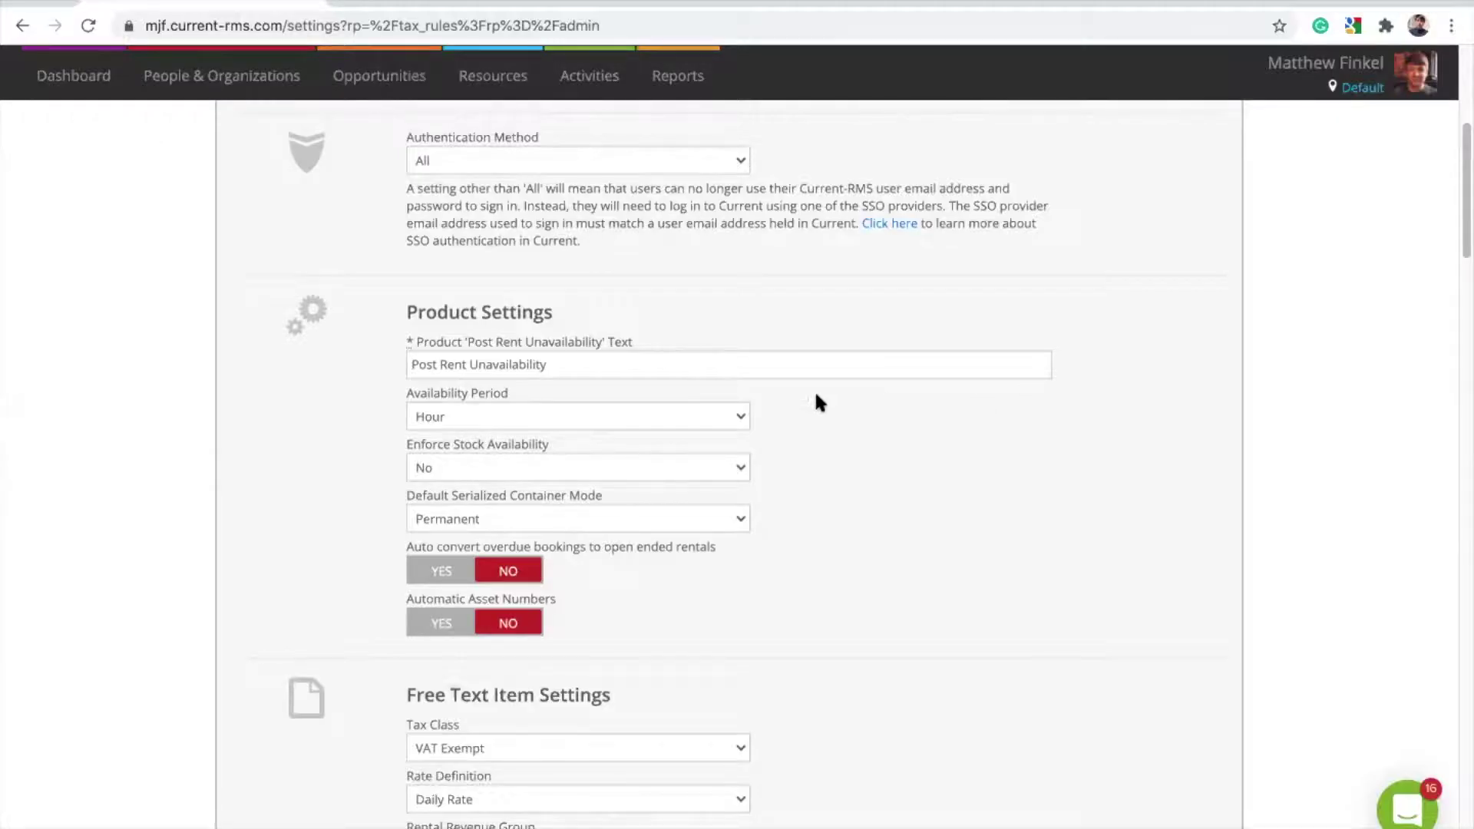
Step: Try Day as the Availability Period in Product Settings, and set it back to Hour
click(737, 416)
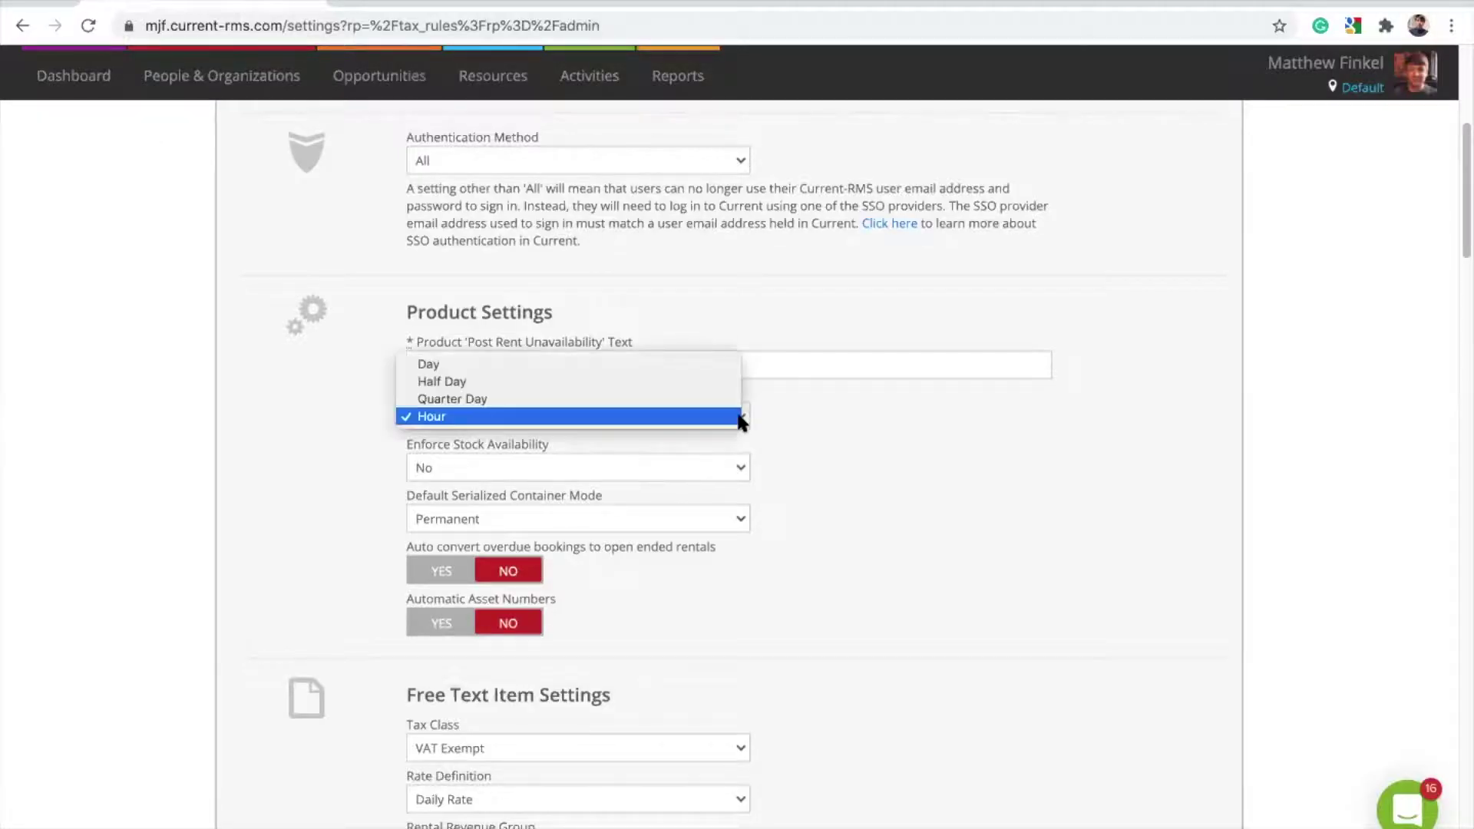
click(691, 364)
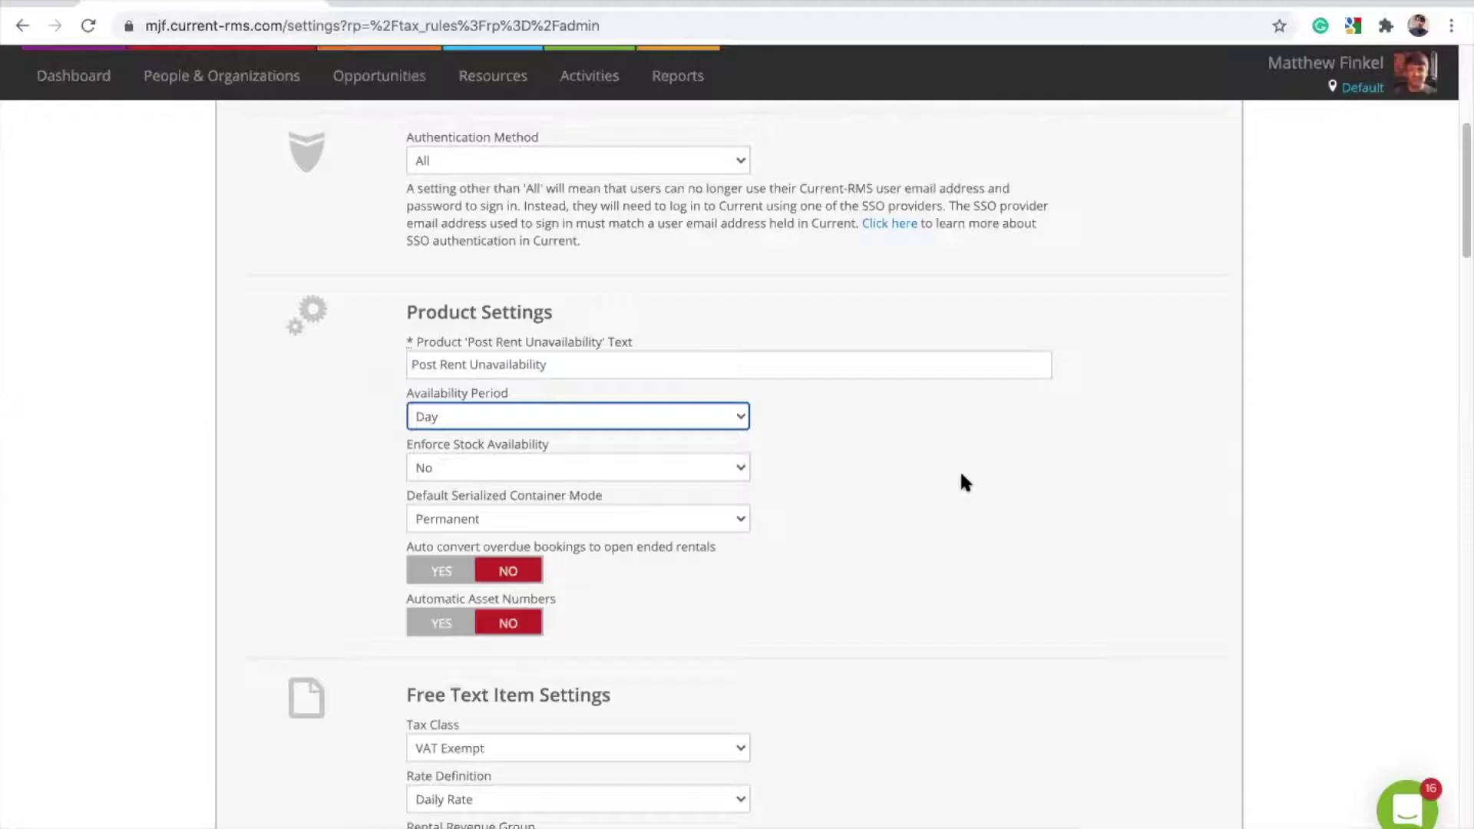
click(733, 416)
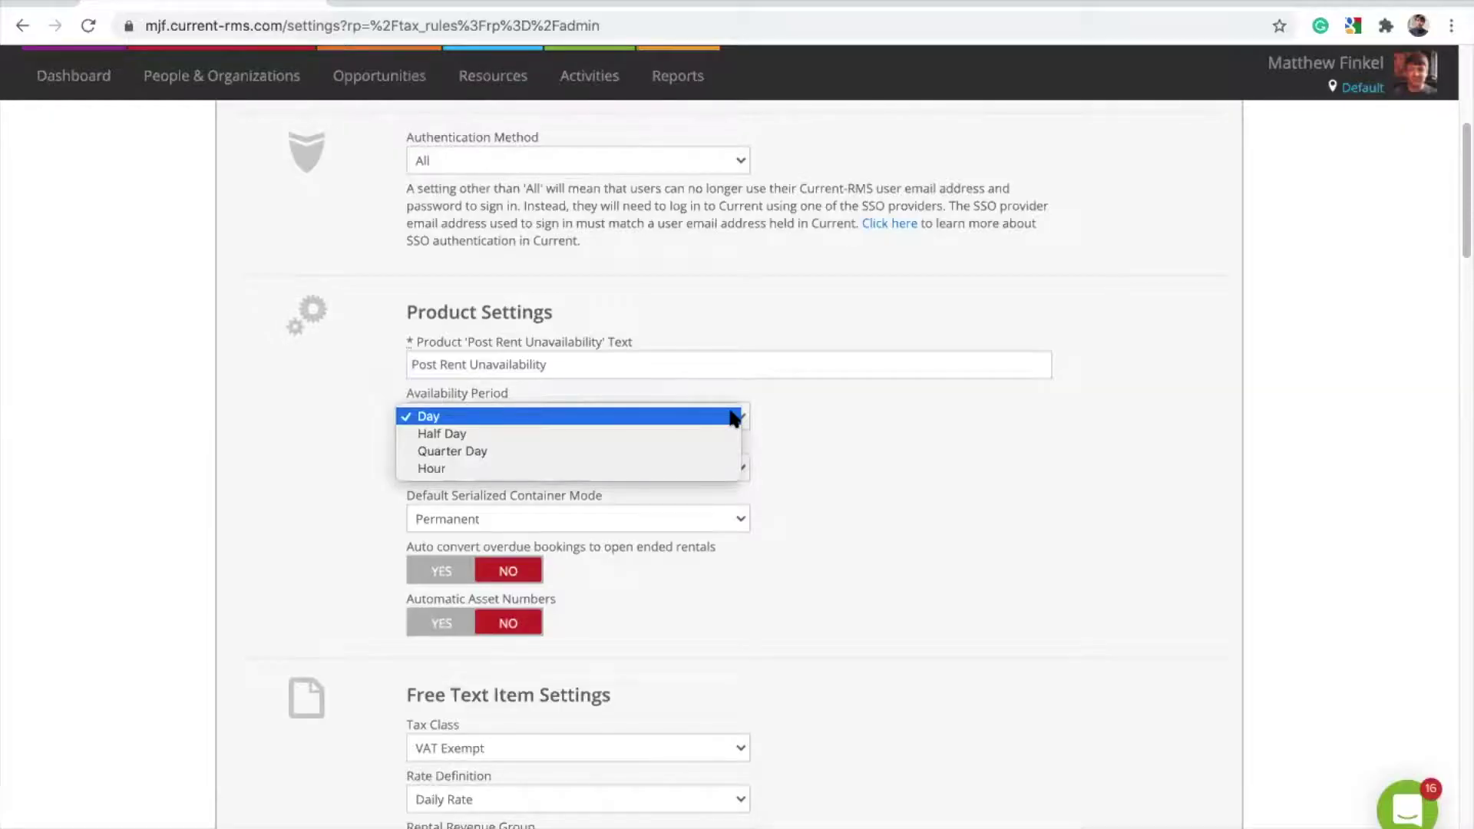
click(685, 467)
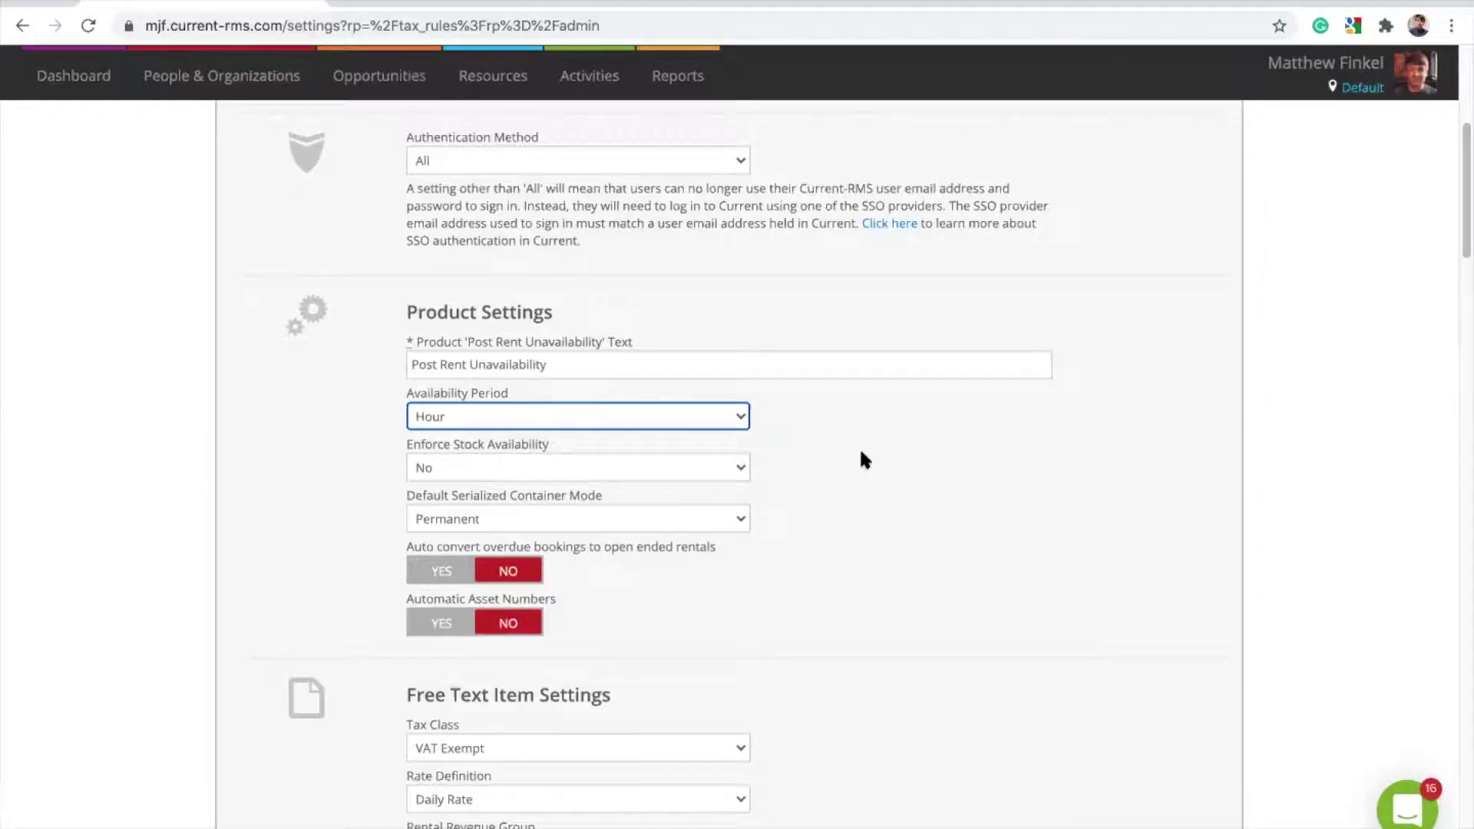
Step: Examine the free text item, organization, opportunity, invoice, part invoicing and purchase order settings, including their numbering formats
scroll(906, 470, down, 10)
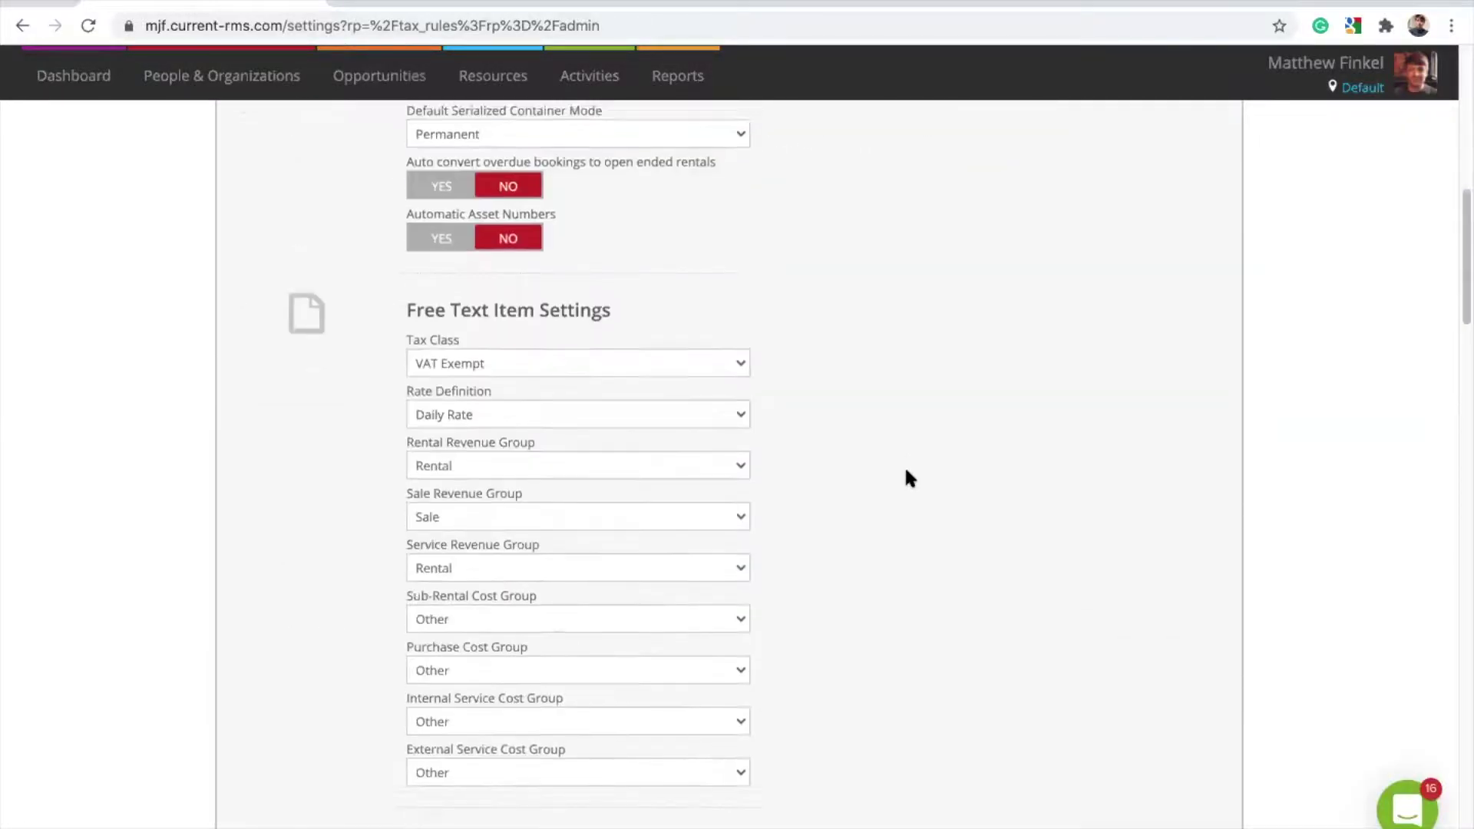
scroll(906, 470, down, 2)
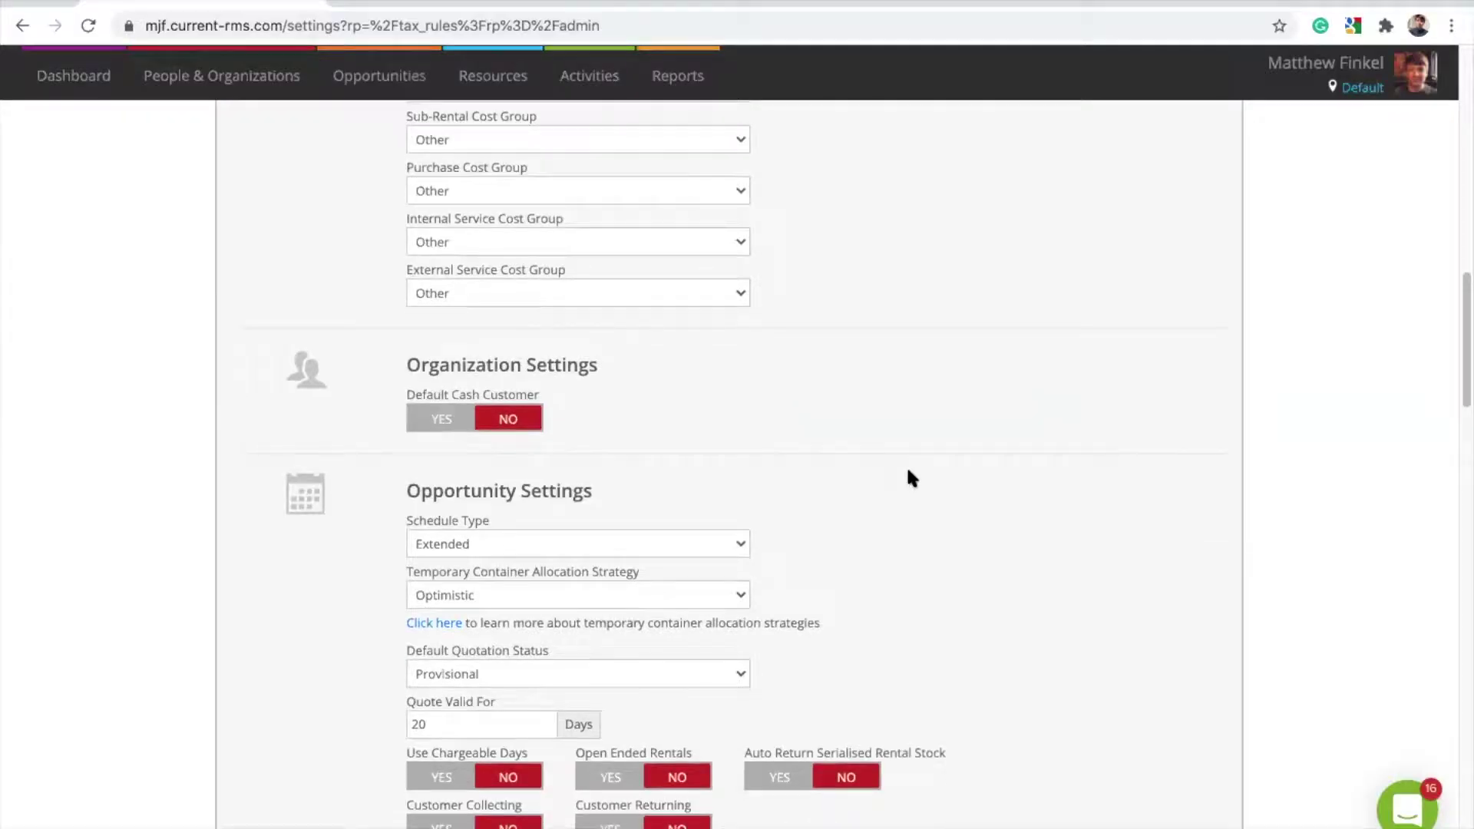
scroll(907, 471, down, 6)
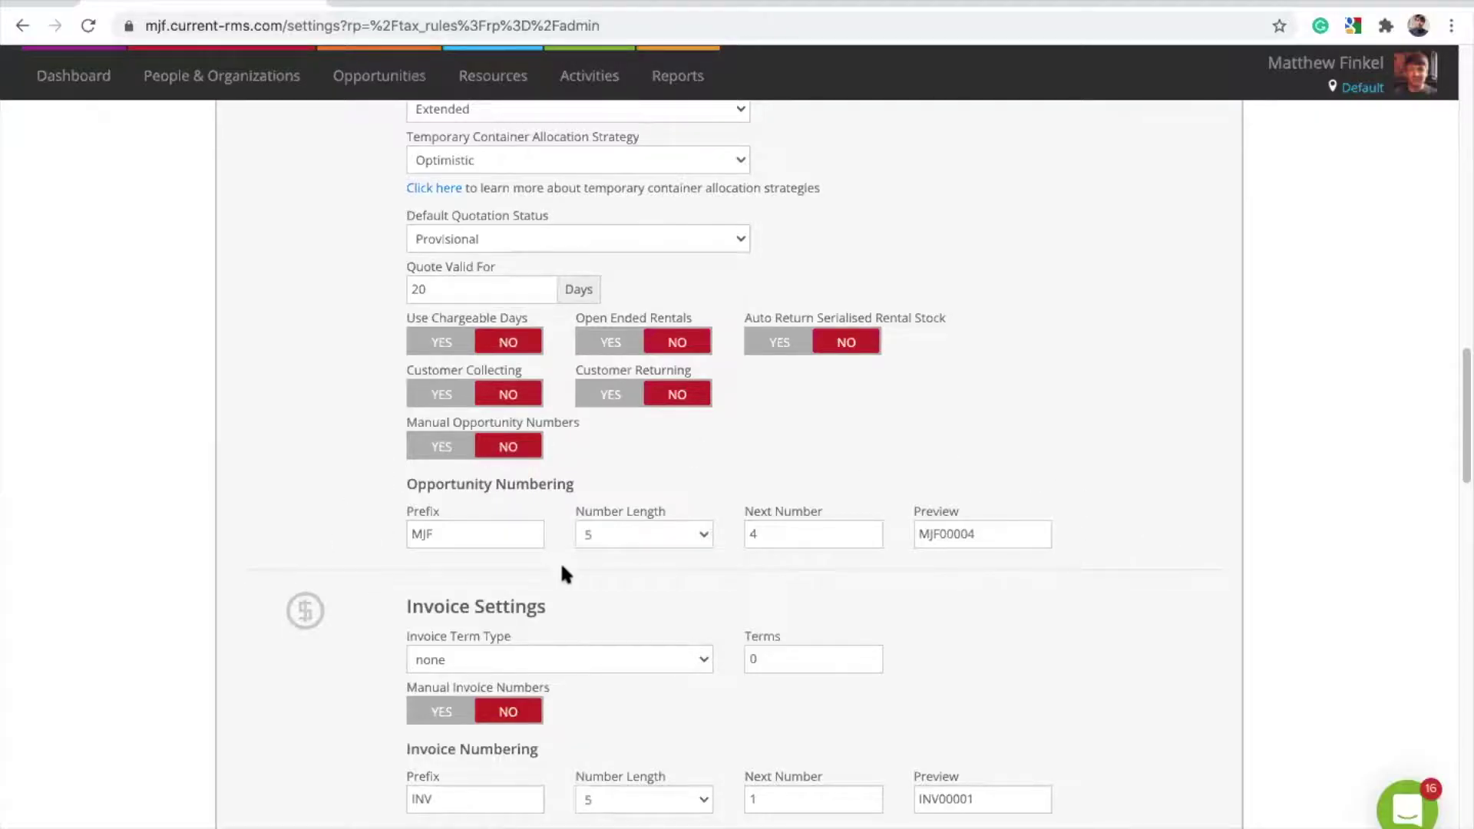
scroll(1078, 515, down, 1)
scroll(1079, 515, down, 4)
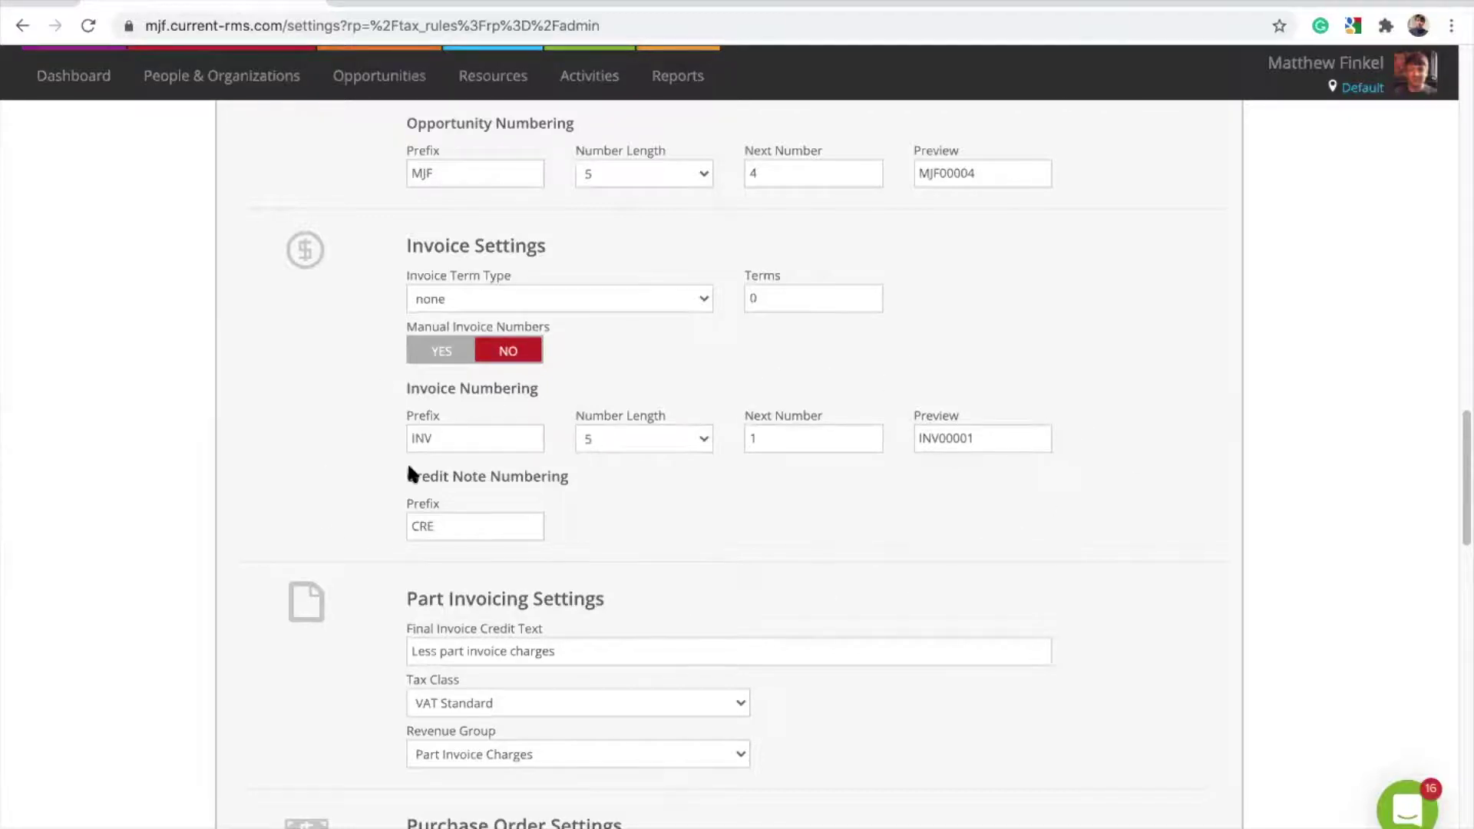
scroll(1067, 538, down, 1)
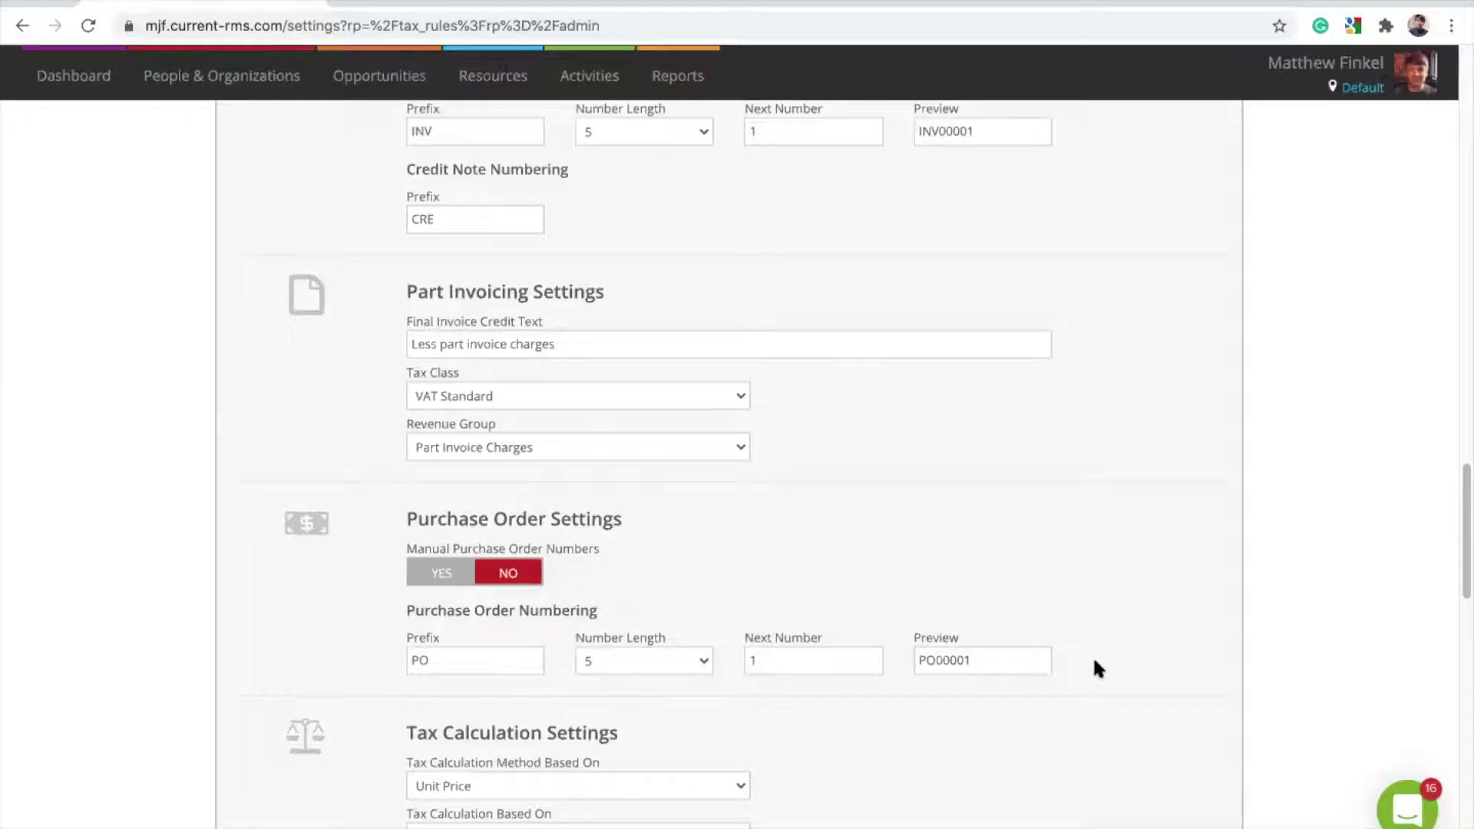
scroll(1095, 662, up, 3)
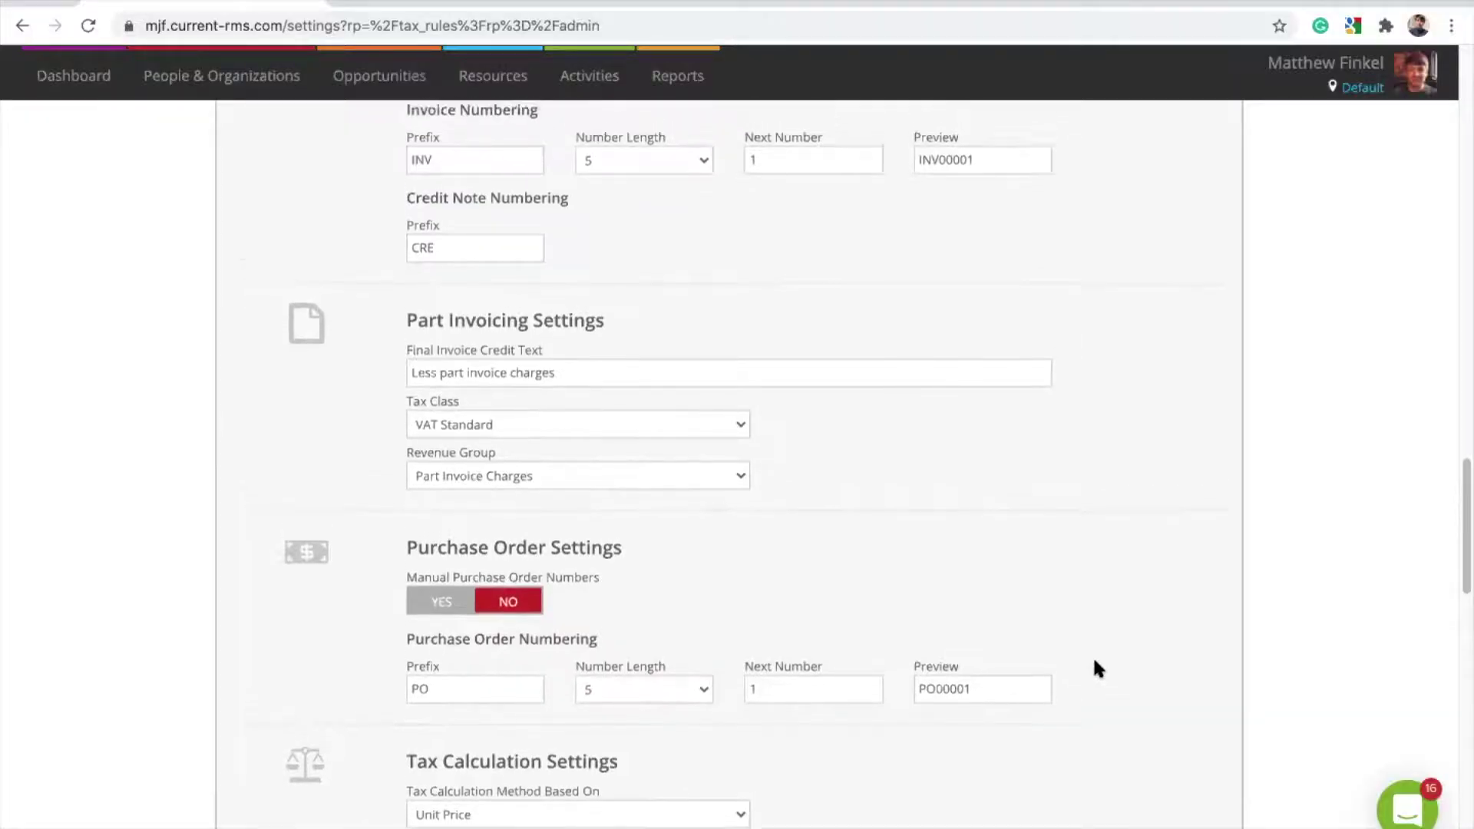
scroll(1096, 668, up, 2)
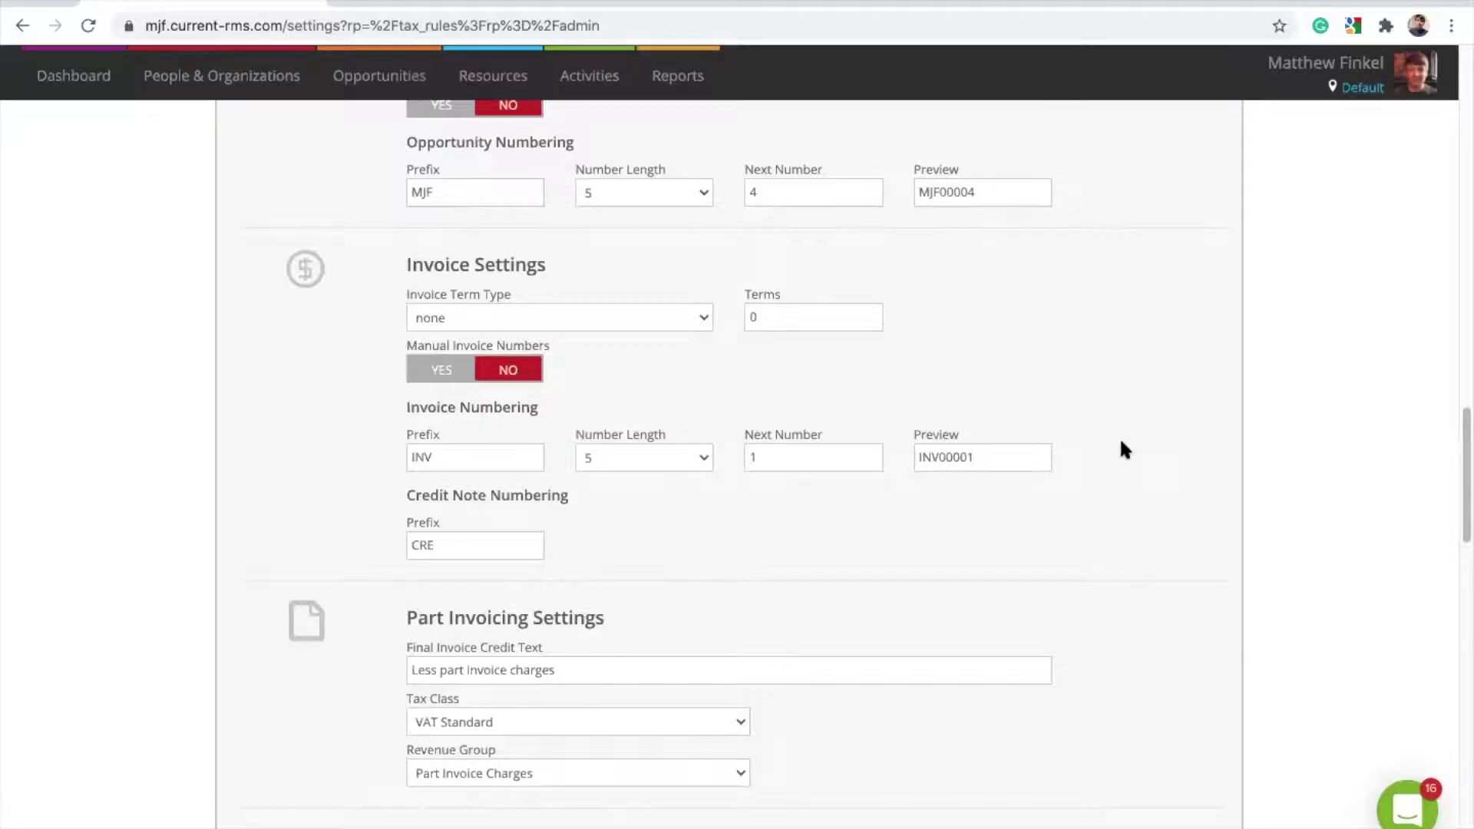
scroll(1129, 439, down, 6)
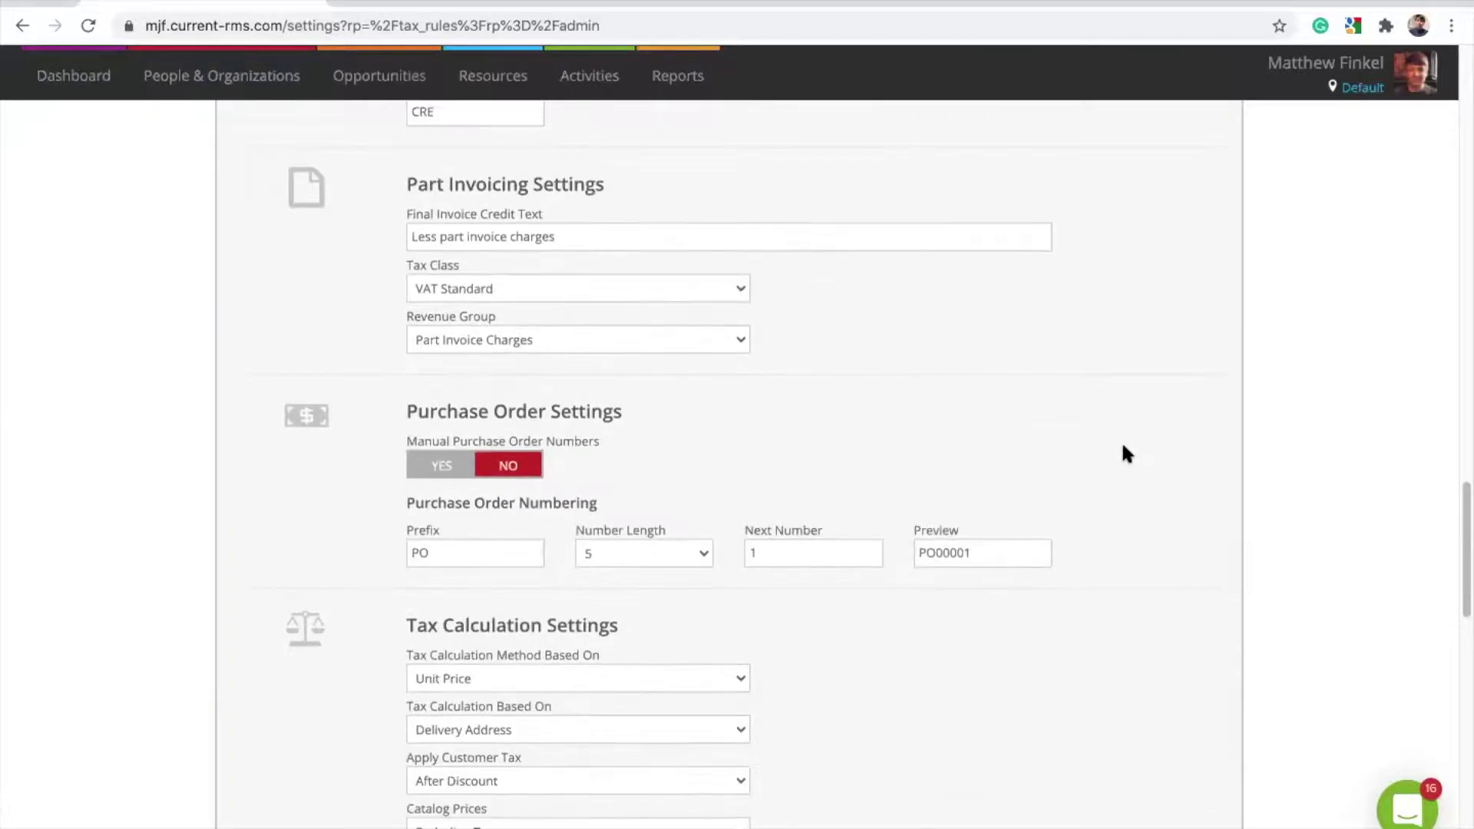
scroll(1125, 453, down, 3)
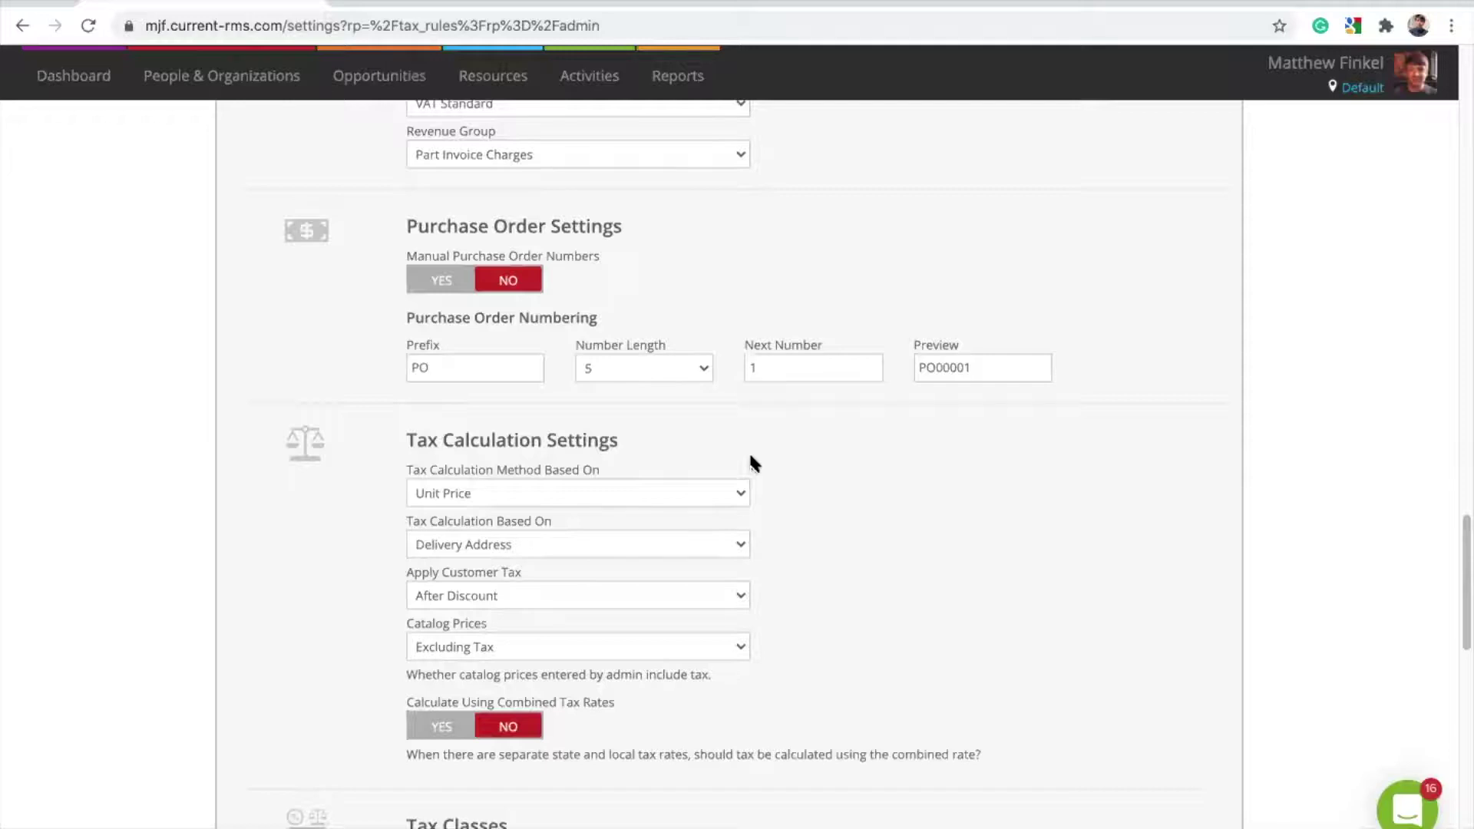
Step: Check the options for tax calculation method, calculation basis, customer tax and catalog prices, plus the combined tax rates setting, without changing any
click(740, 494)
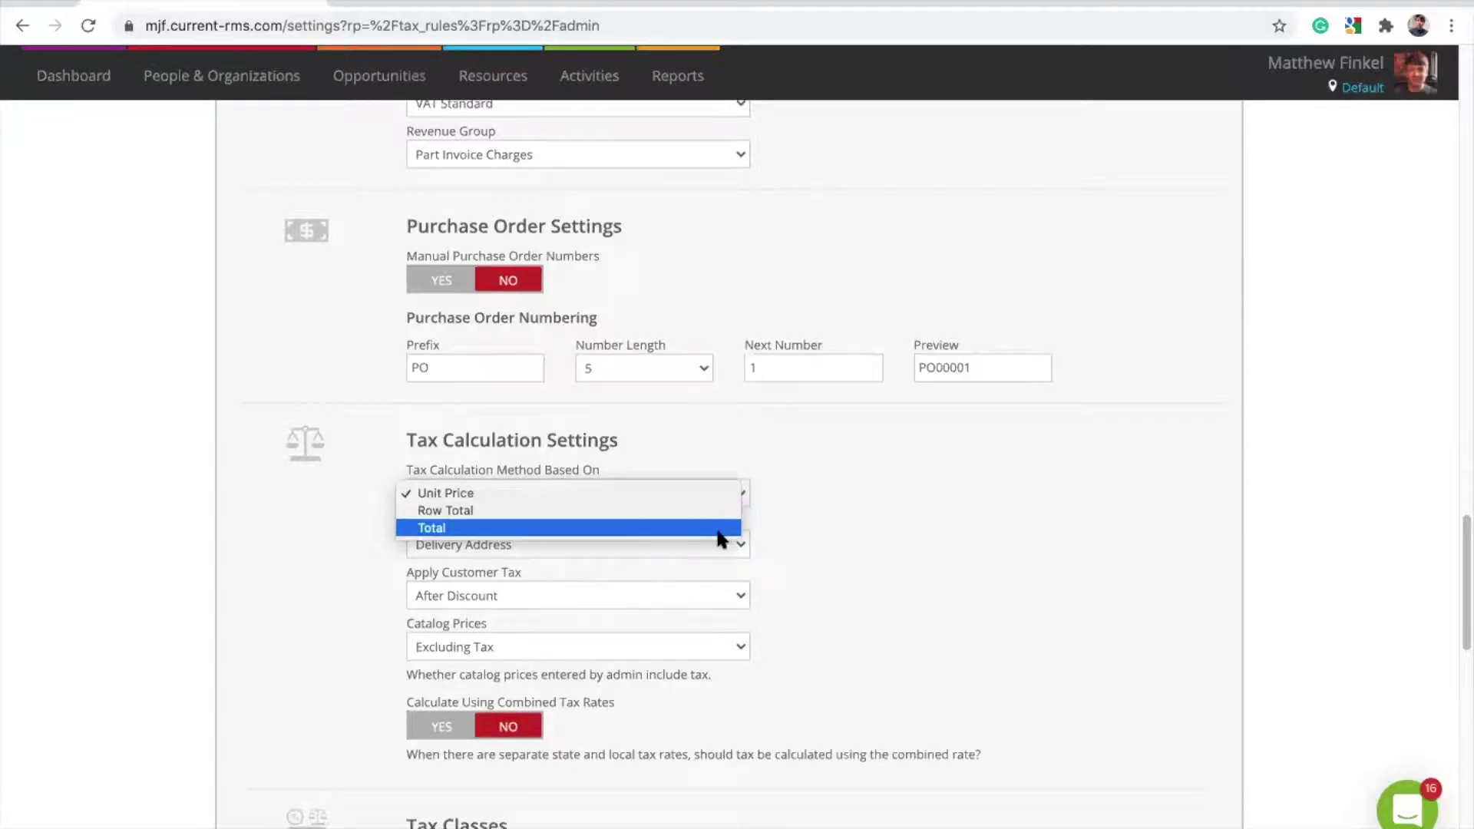
click(898, 521)
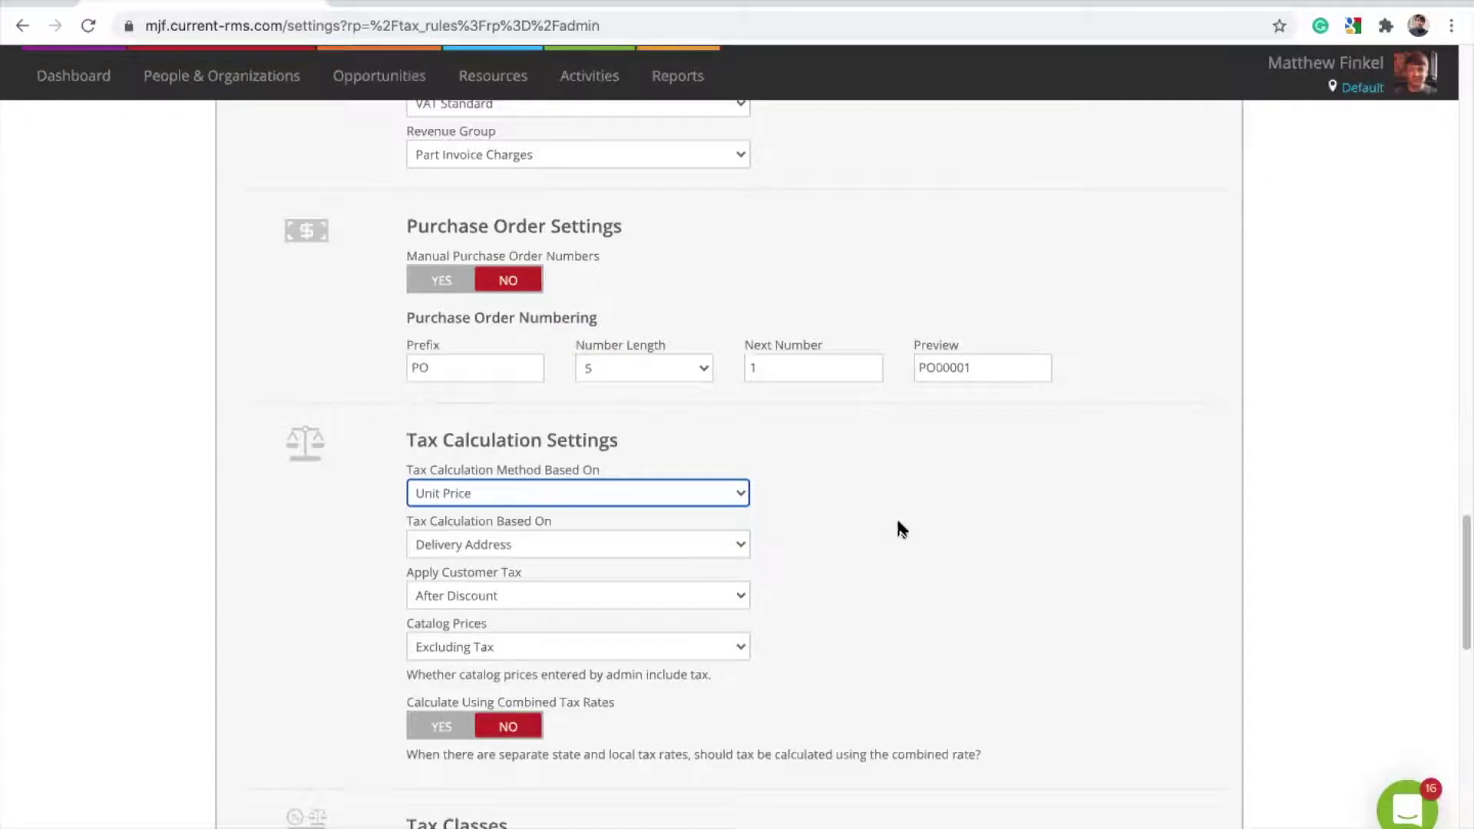
click(741, 545)
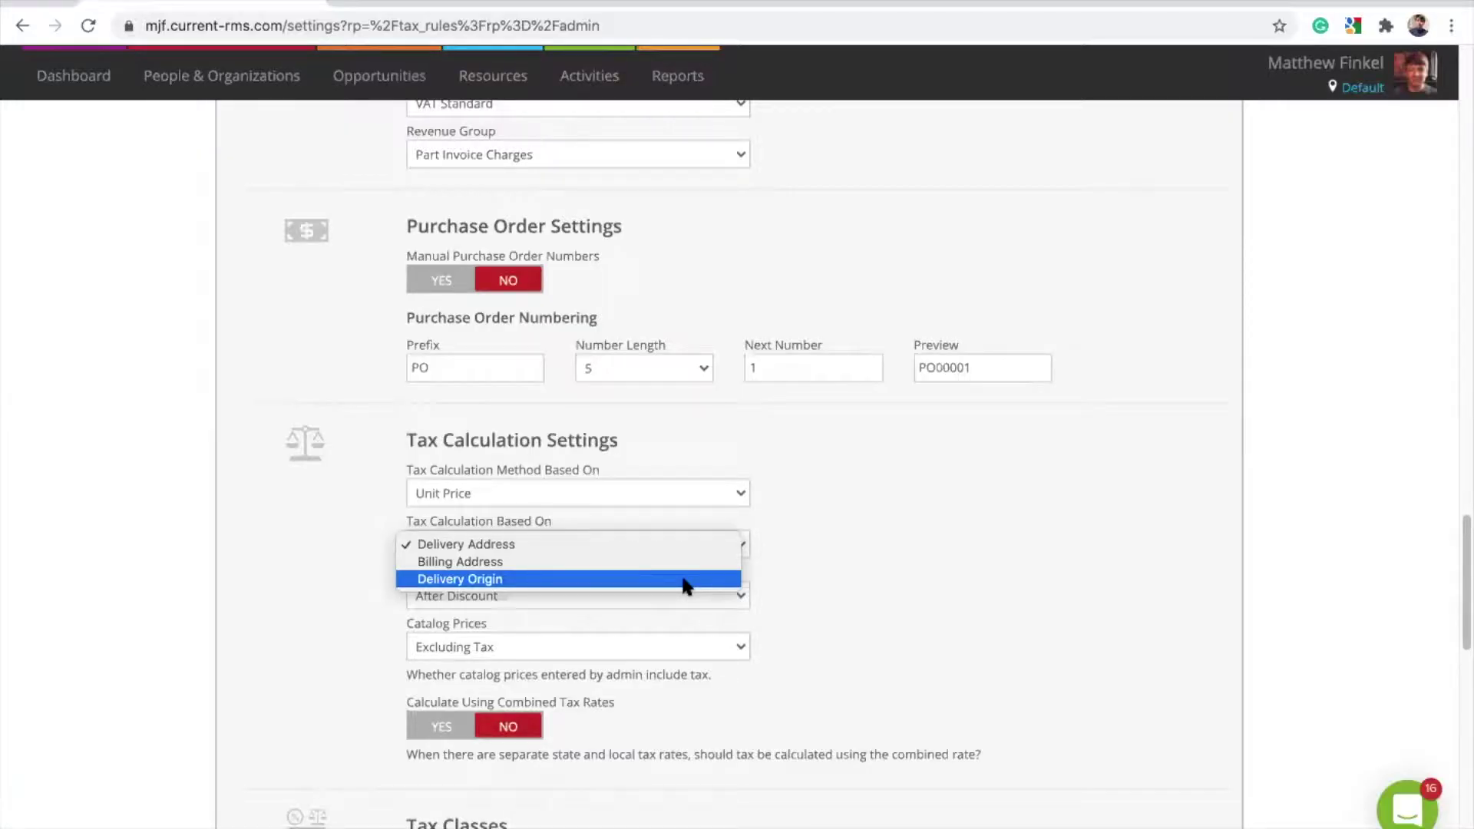
click(887, 564)
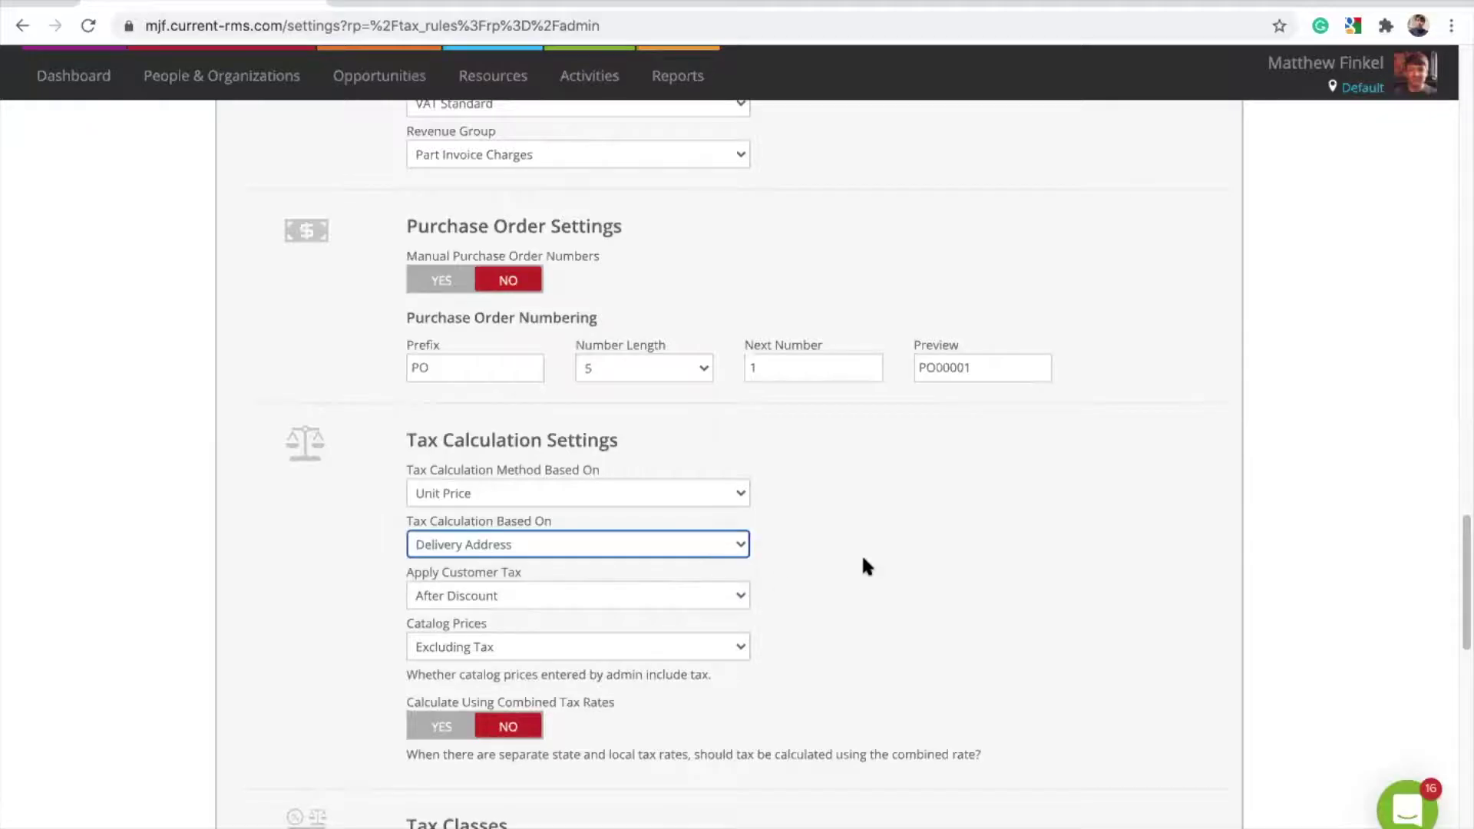
click(738, 598)
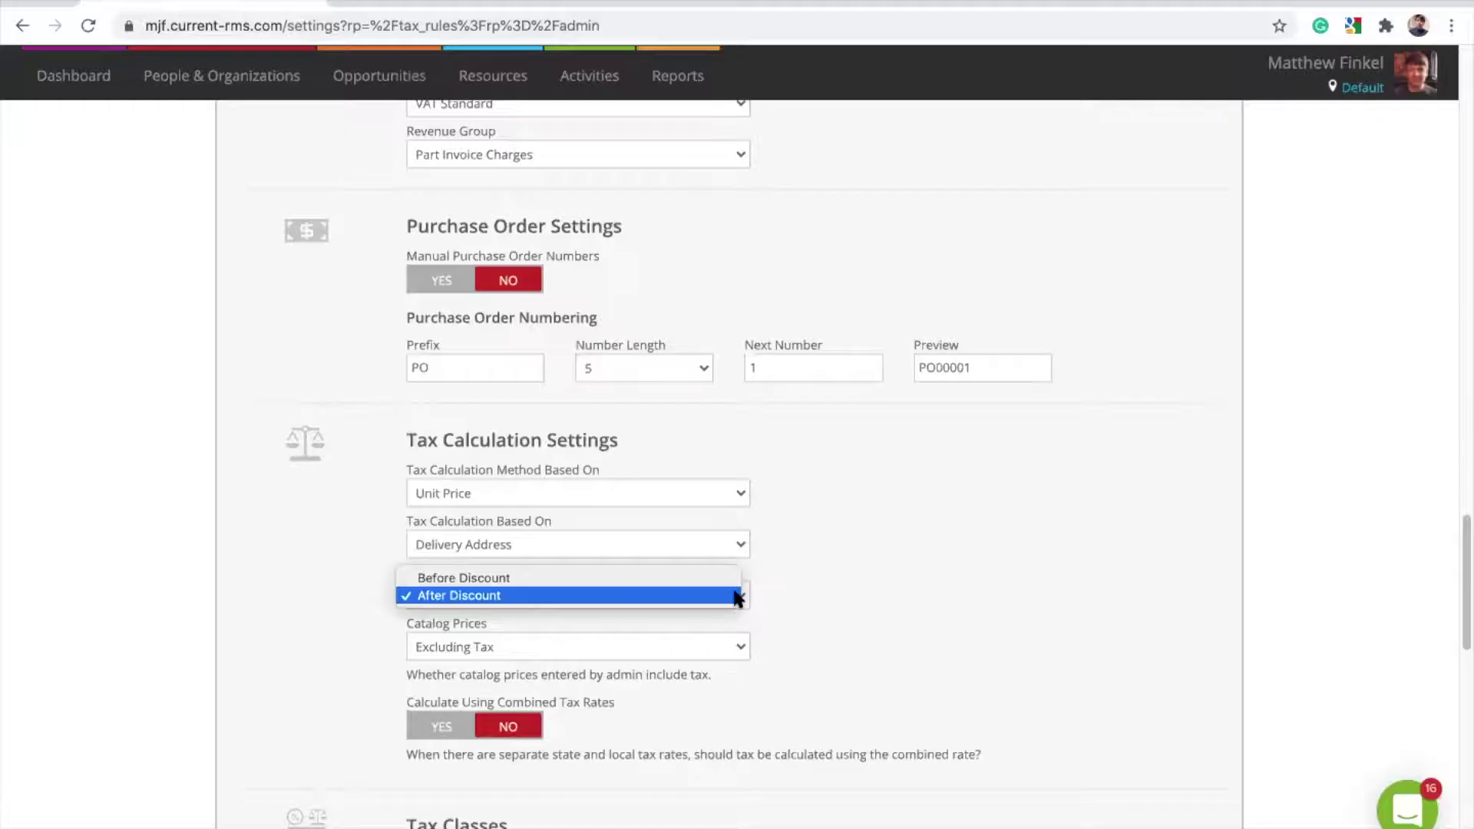
click(900, 616)
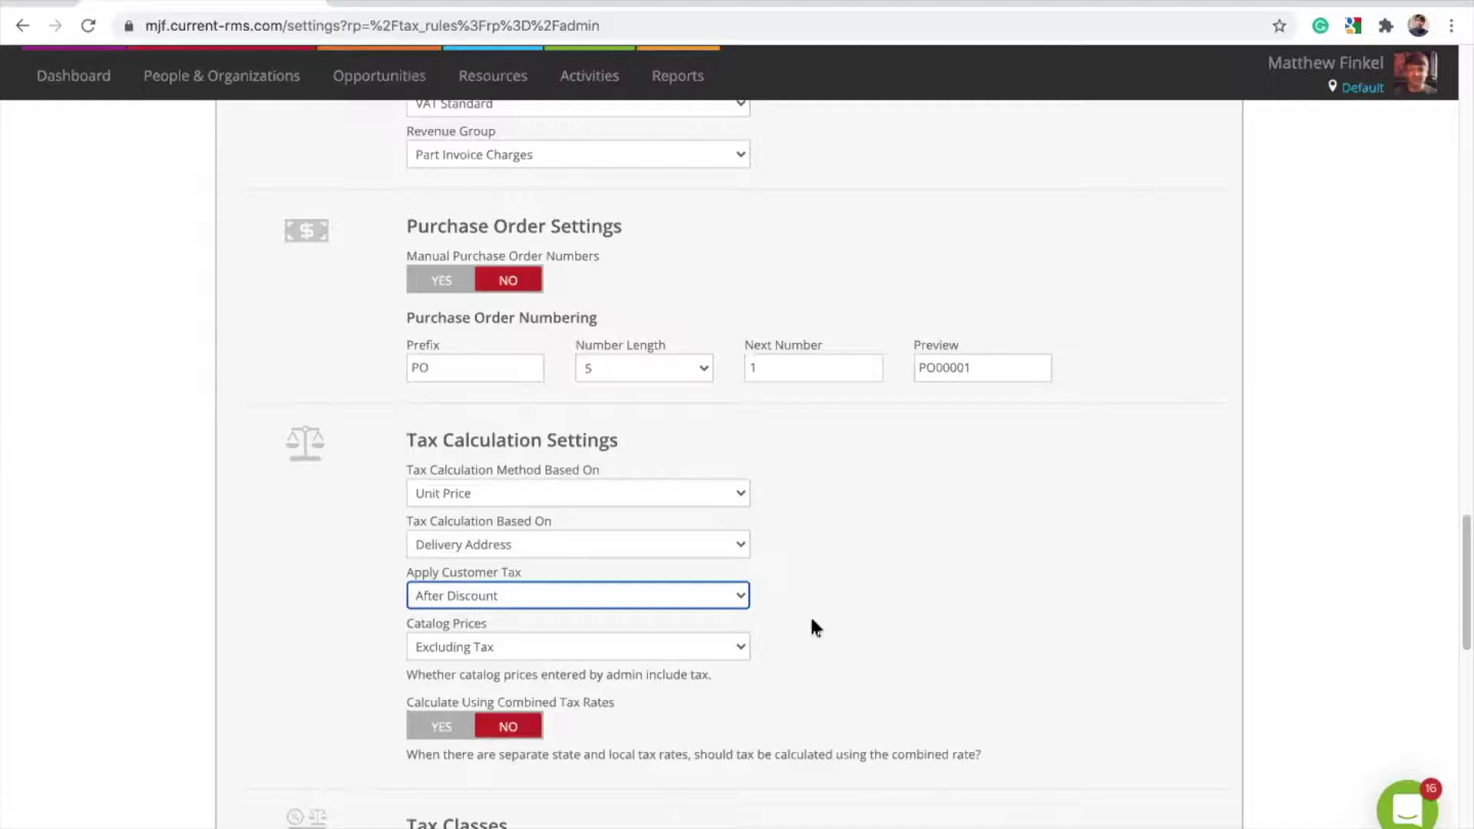
click(744, 645)
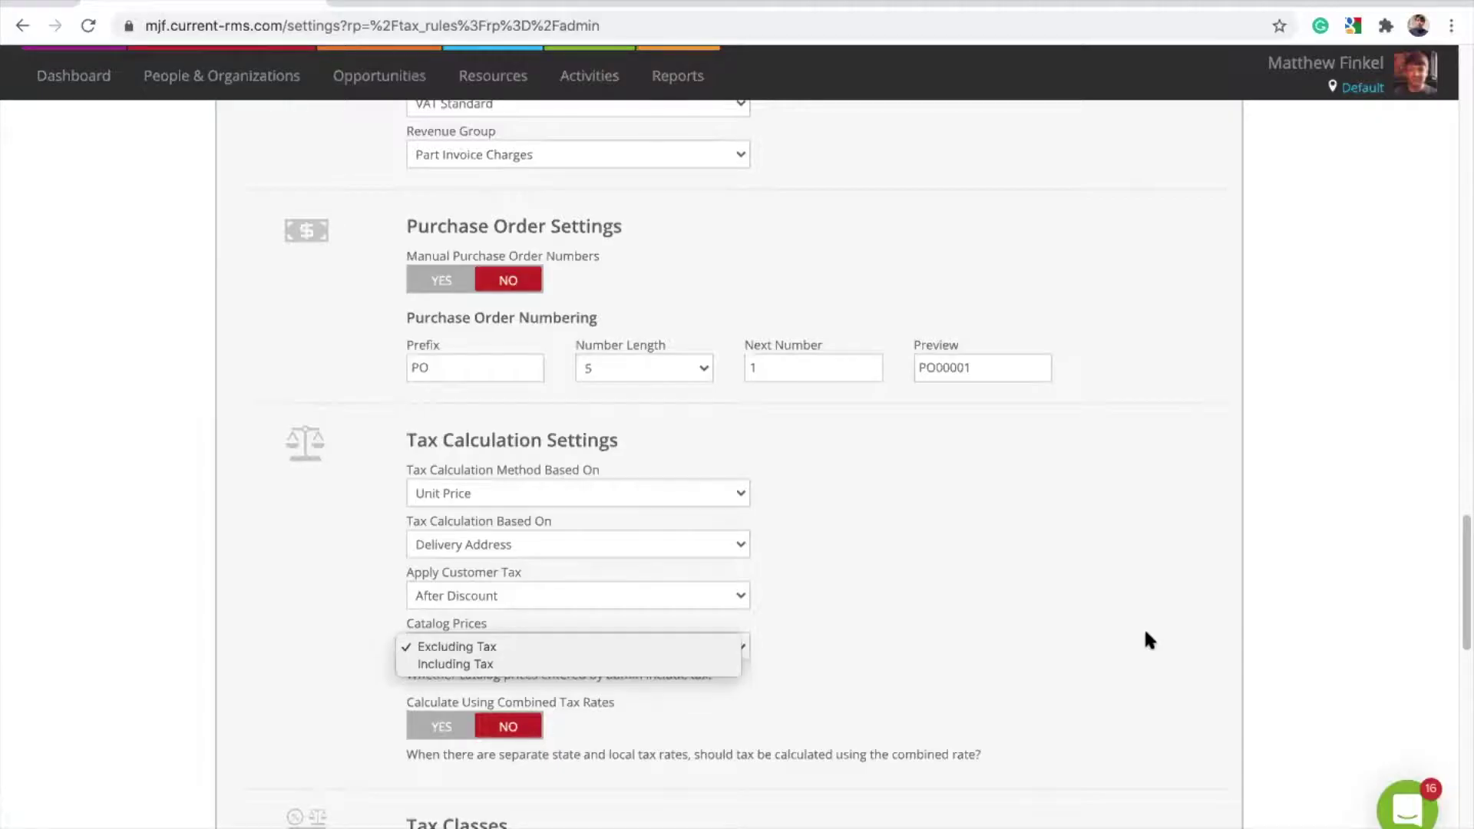
click(1114, 621)
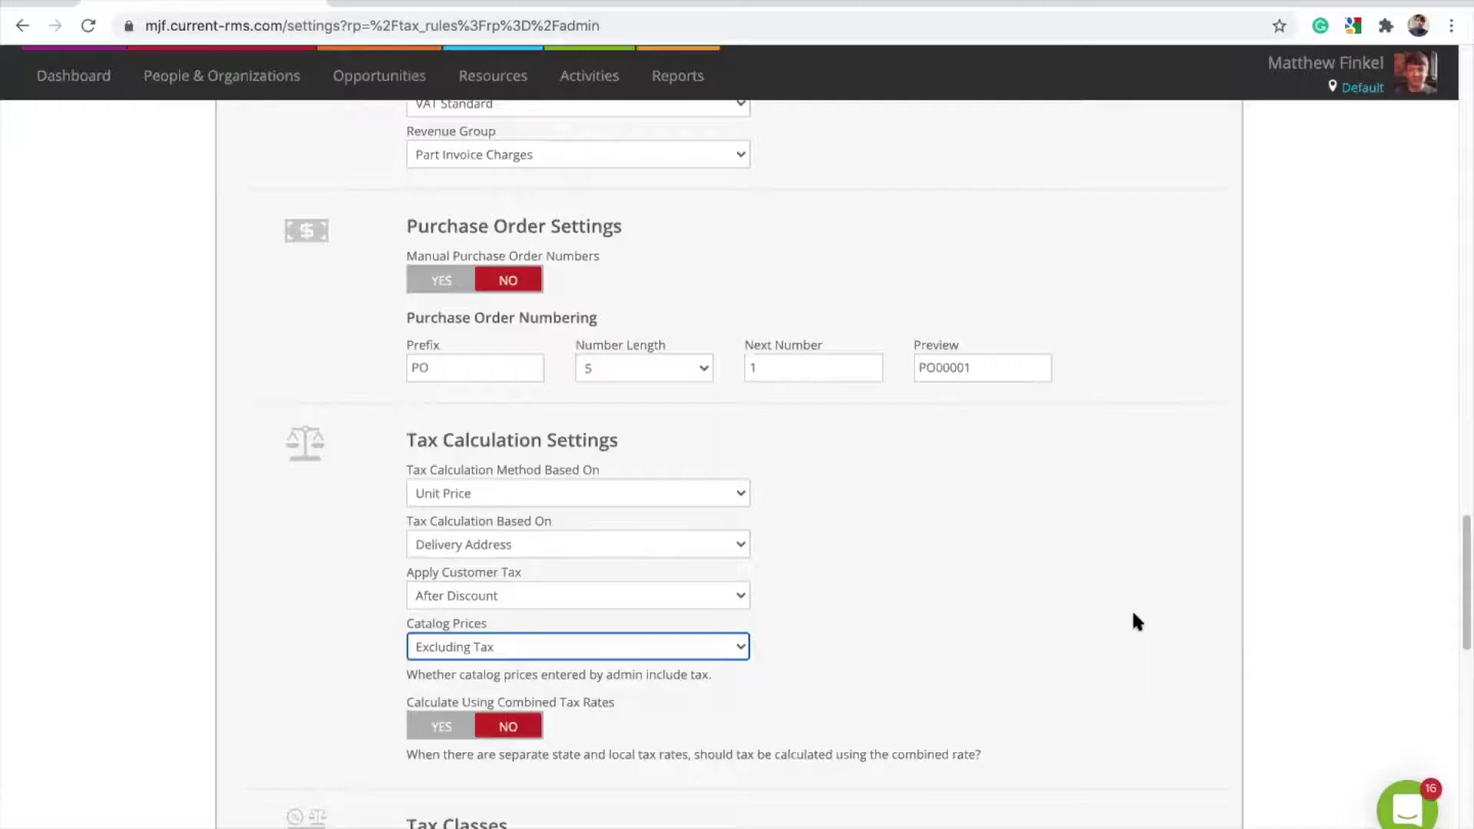
scroll(1132, 611, down, 1)
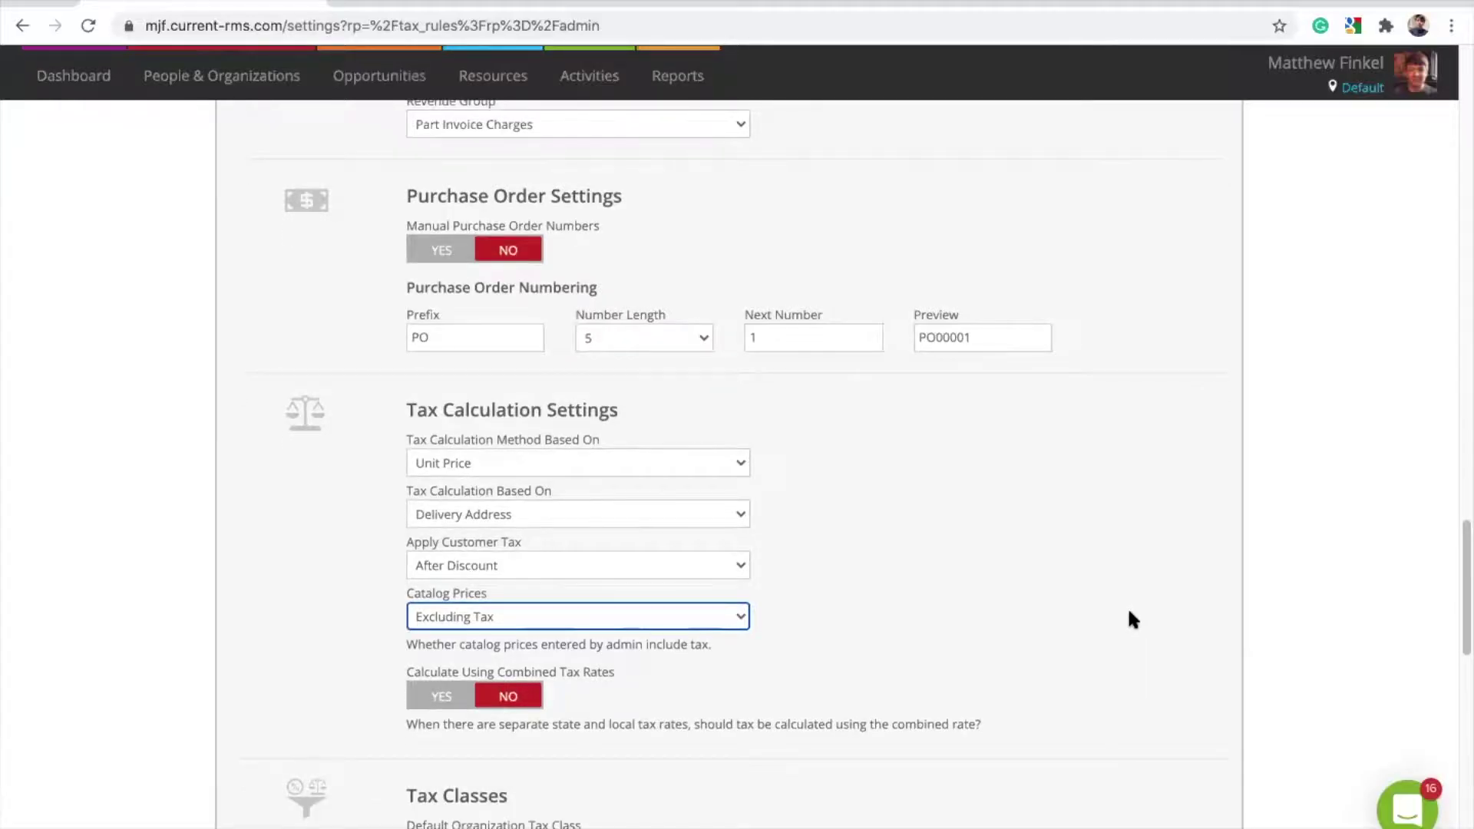
scroll(1129, 612, down, 1)
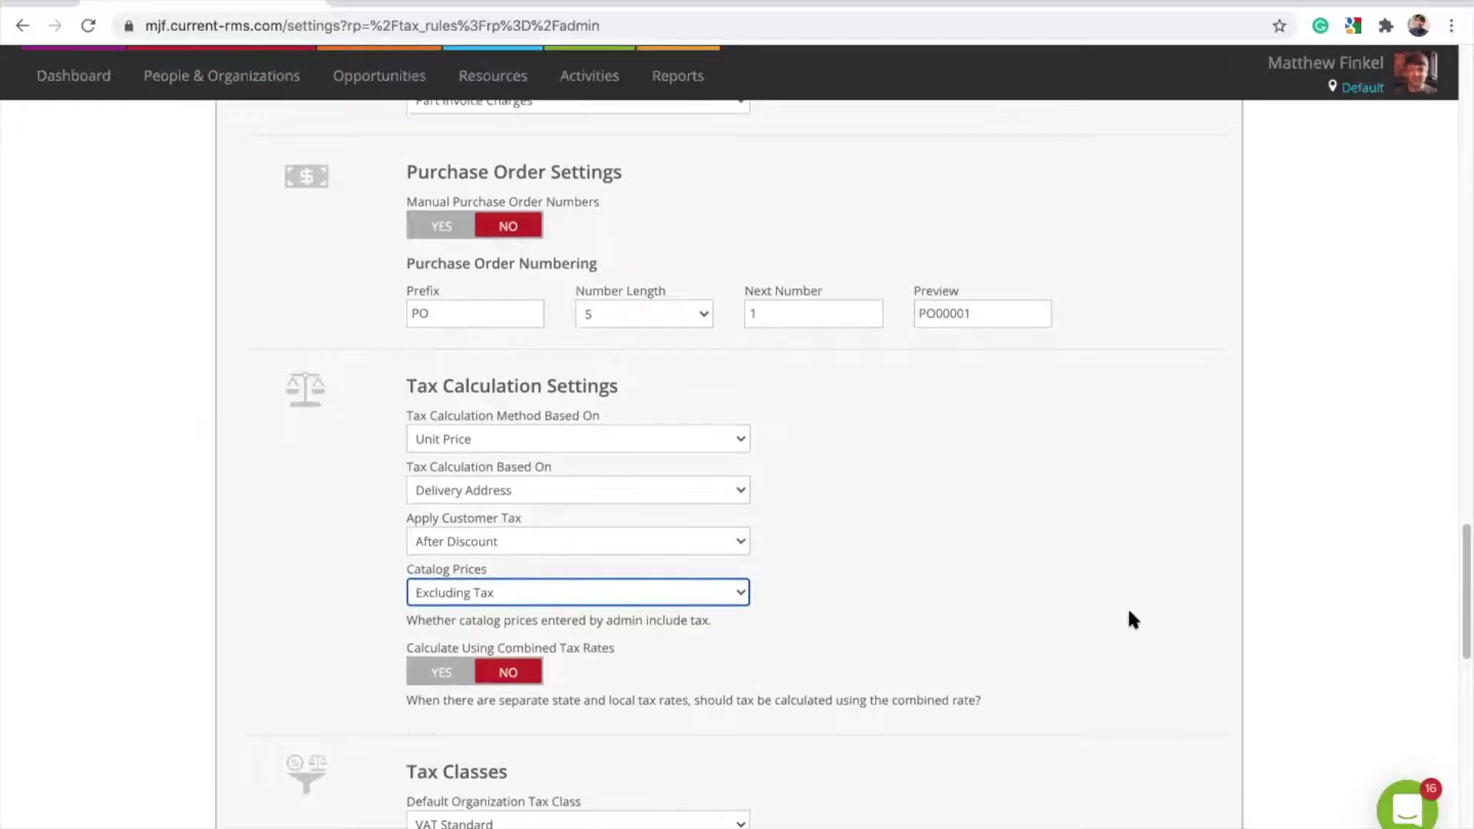
scroll(1129, 611, down, 1)
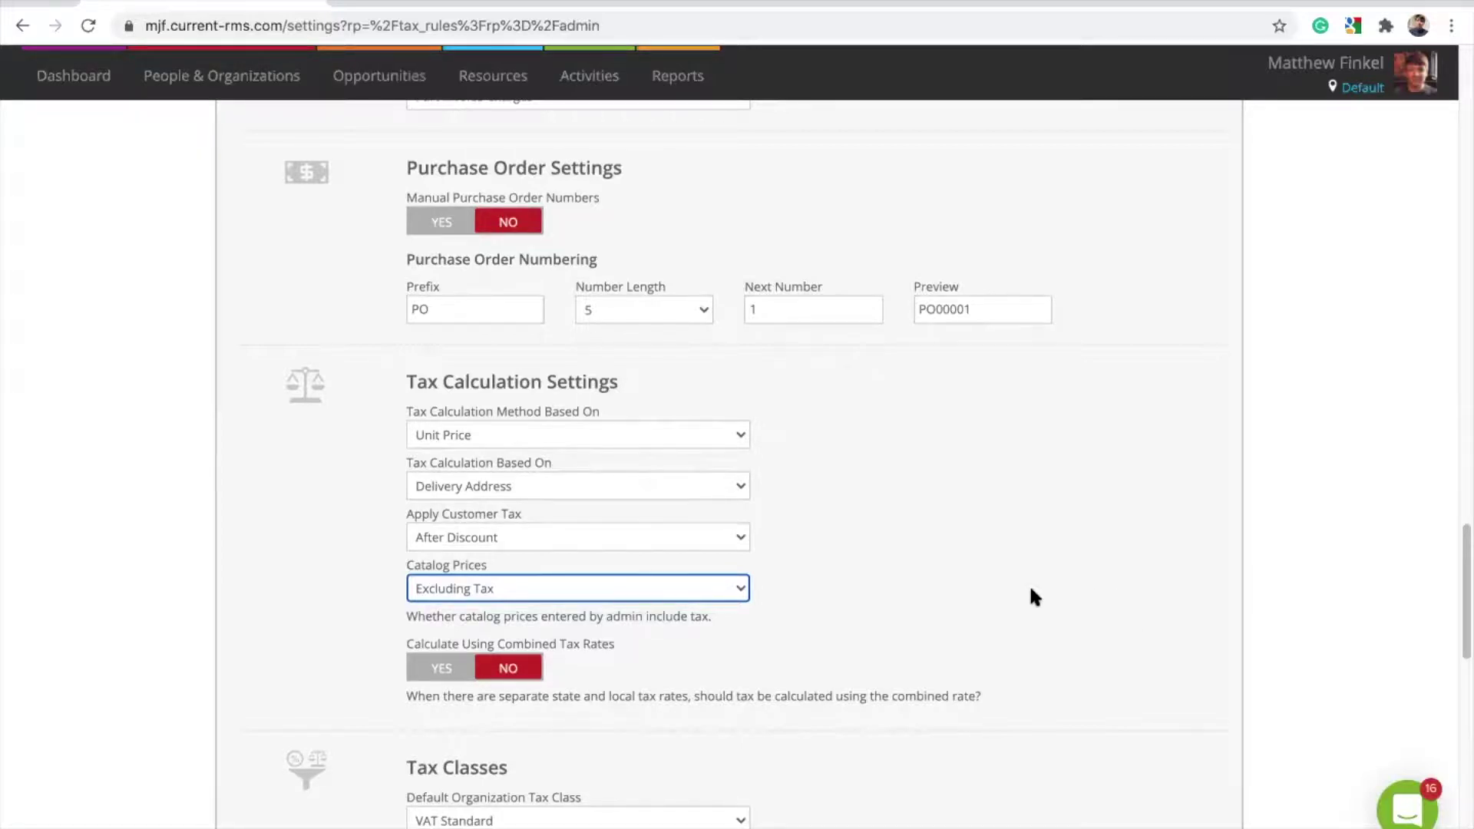
Step: Leave System Preferences without saving and open Roles and Role membership from System Setup
scroll(1031, 590, down, 15)
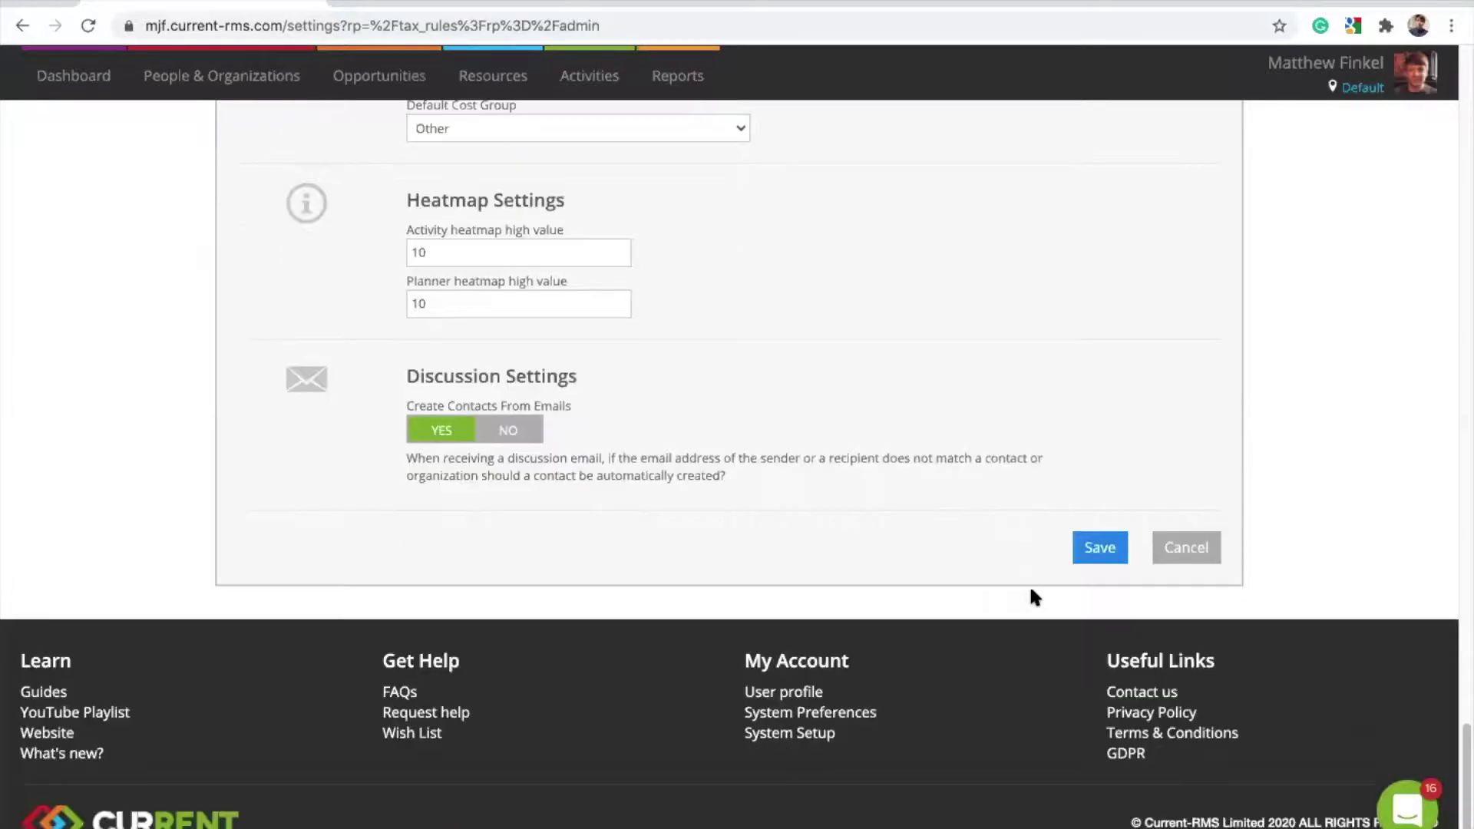
click(806, 735)
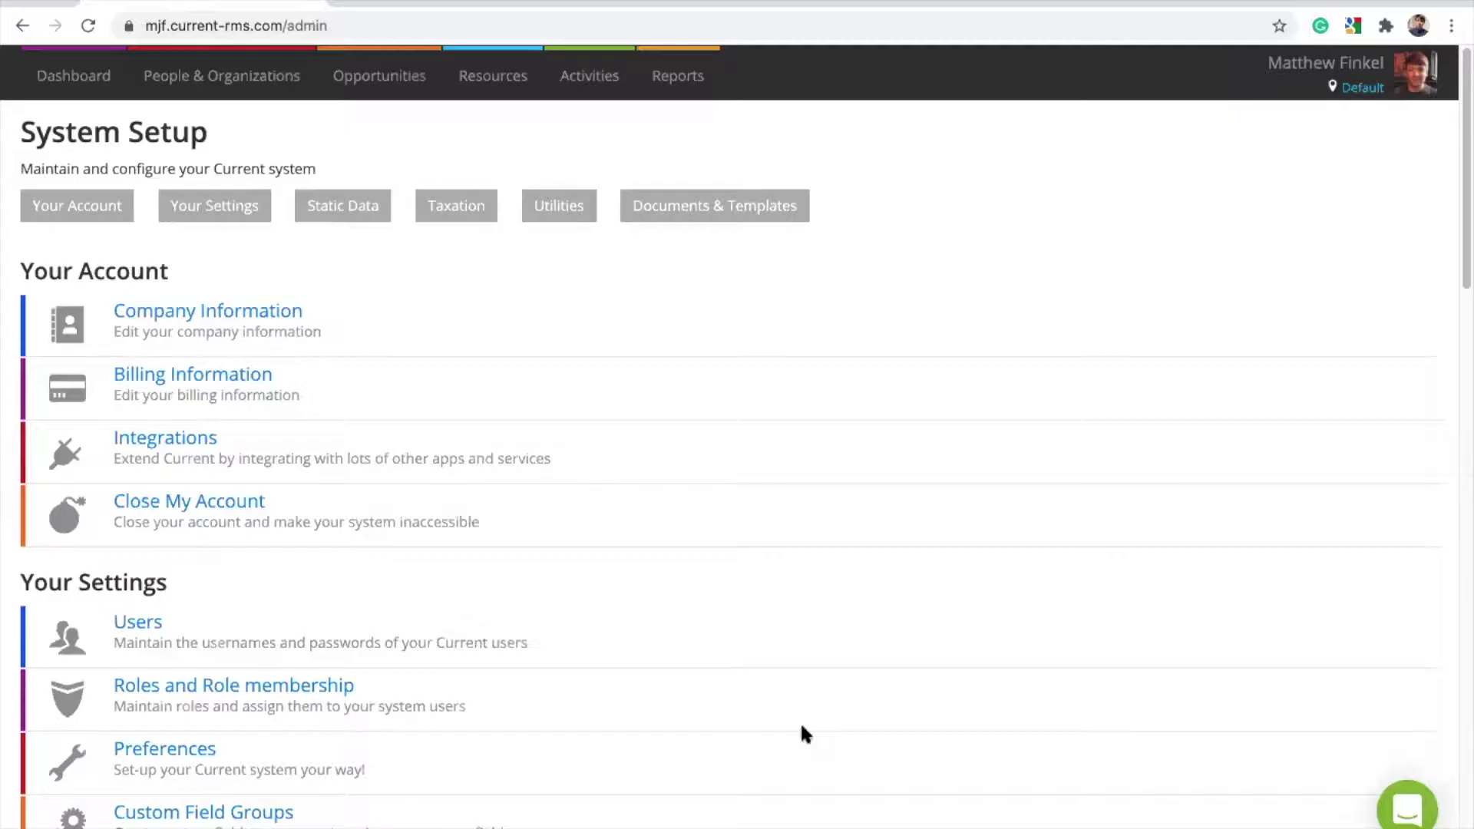
scroll(623, 418, down, 3)
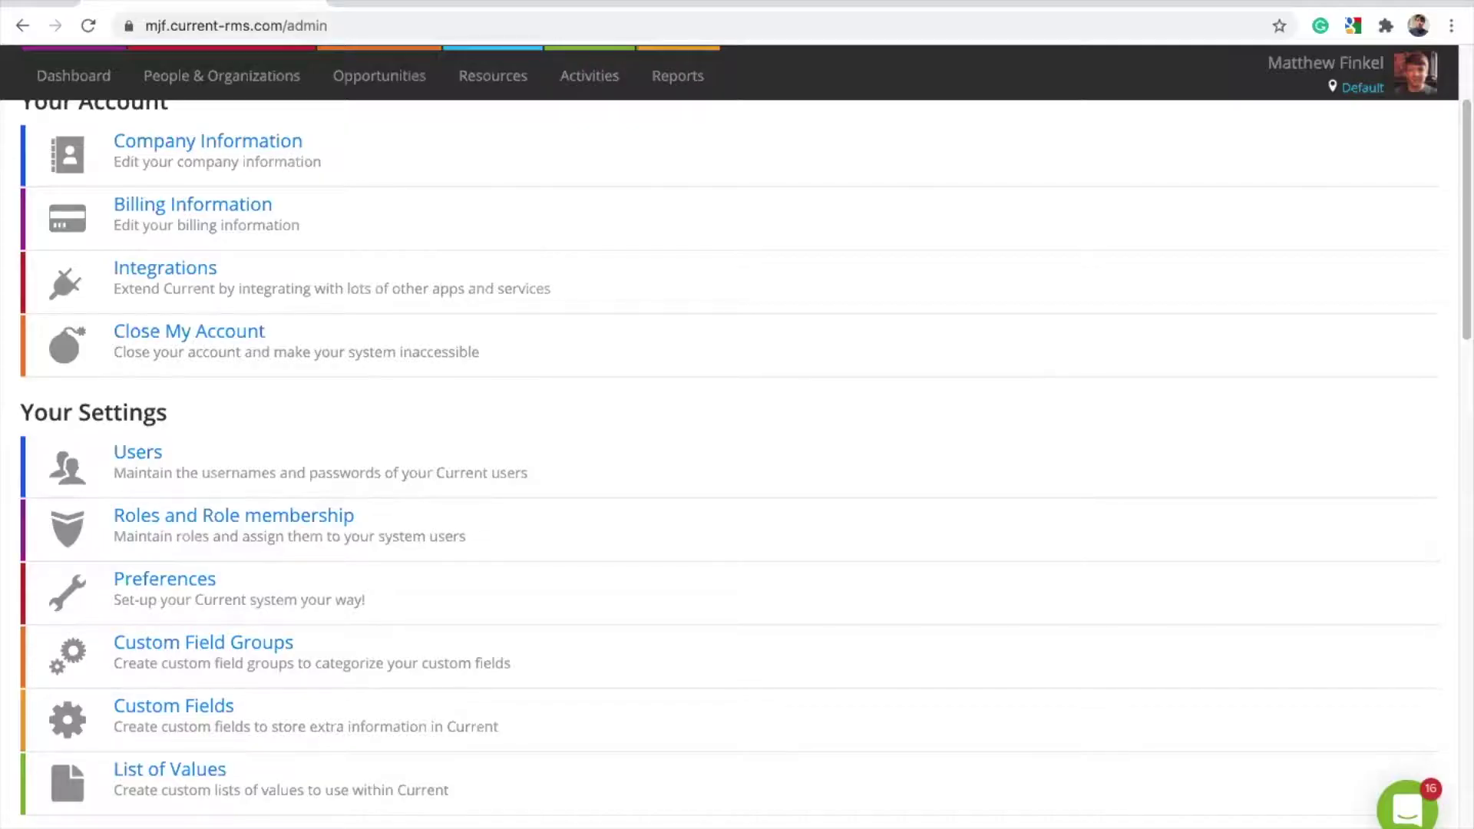
click(302, 518)
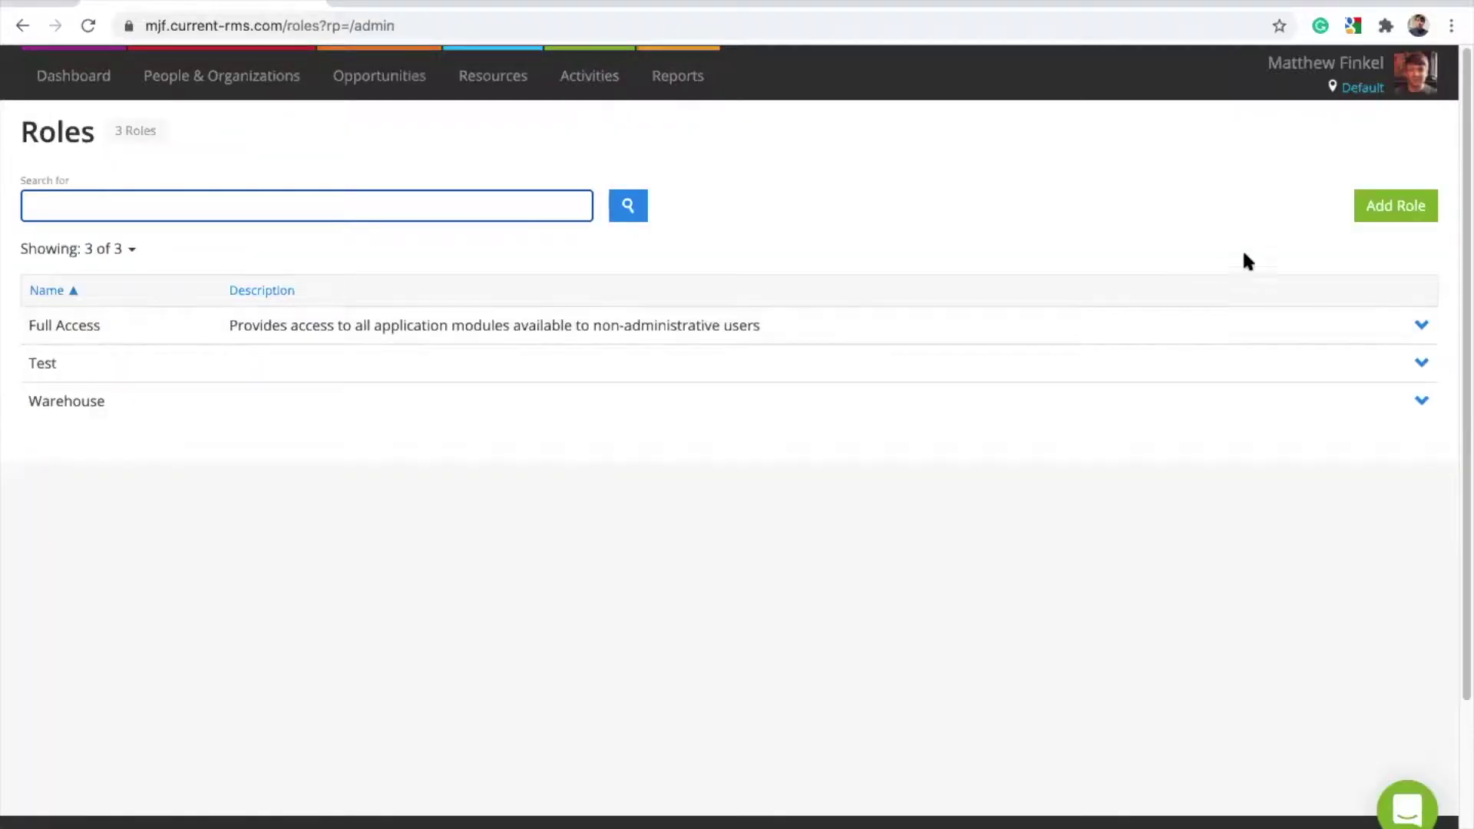
Step: Examine the new role form's module permissions, action permissions, dashboard tiles and assigned users, and leave it without creating a role
click(1366, 212)
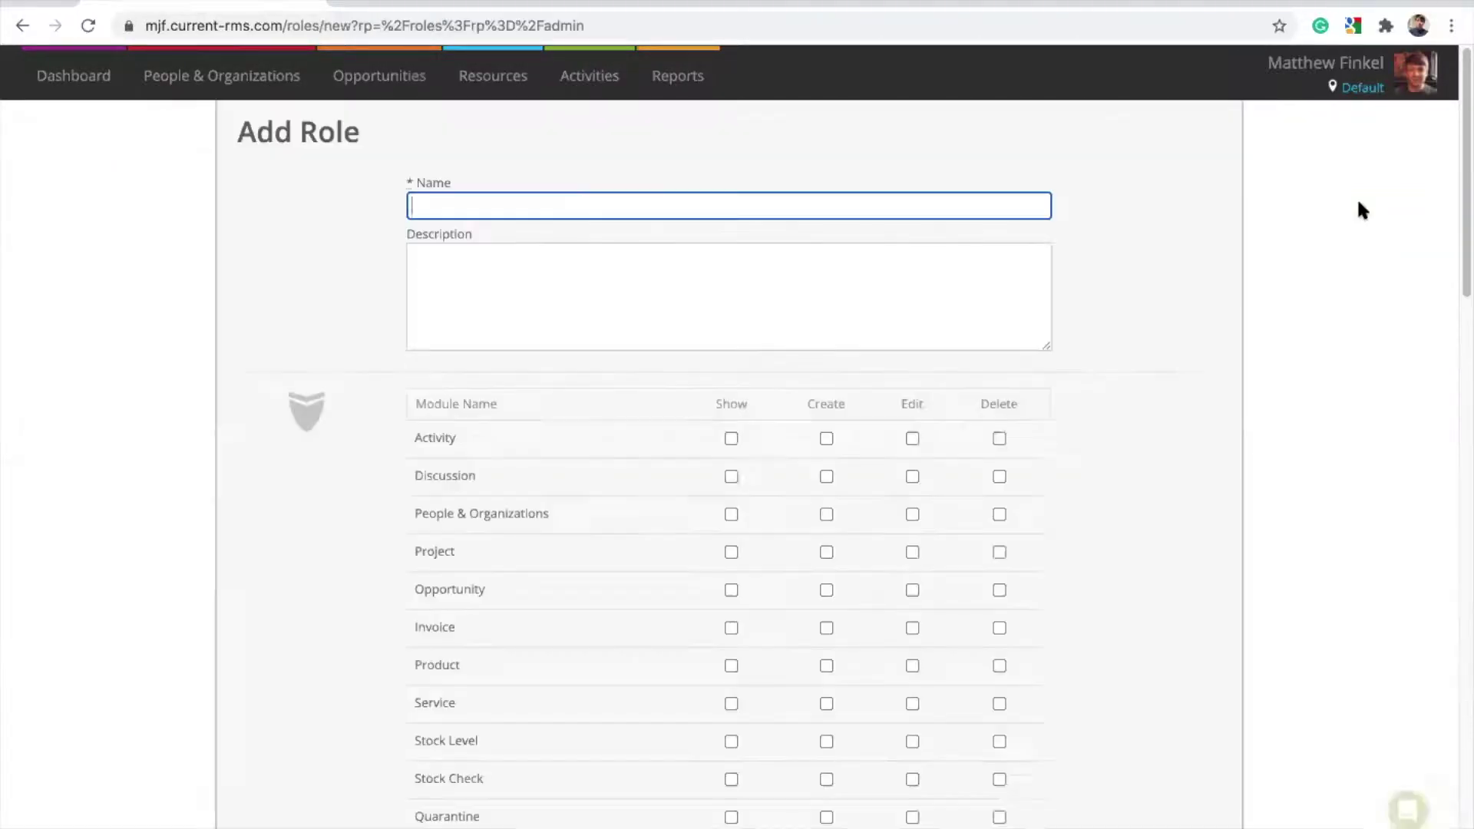
scroll(1174, 415, down, 2)
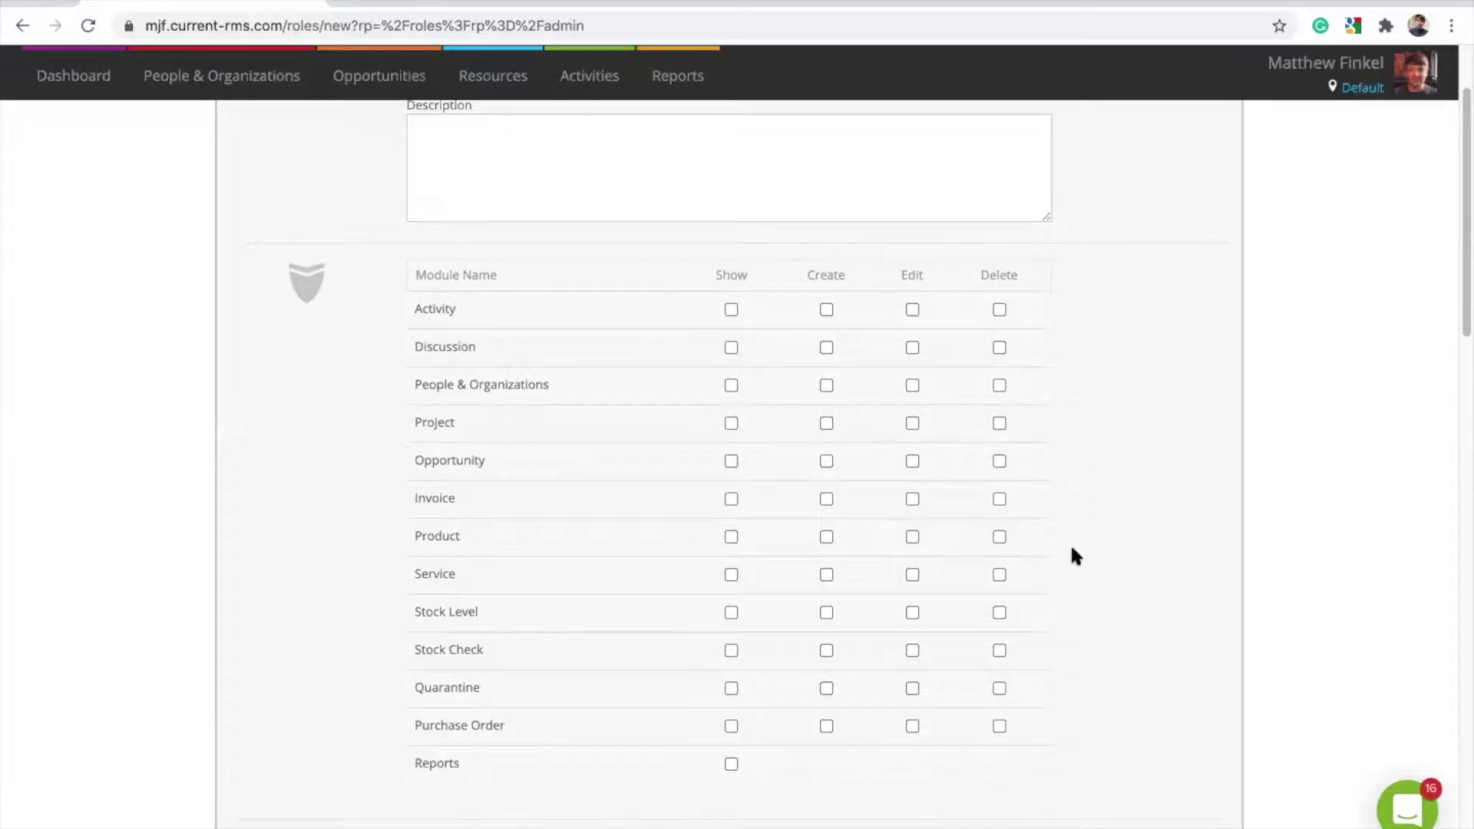
scroll(1118, 553, down, 4)
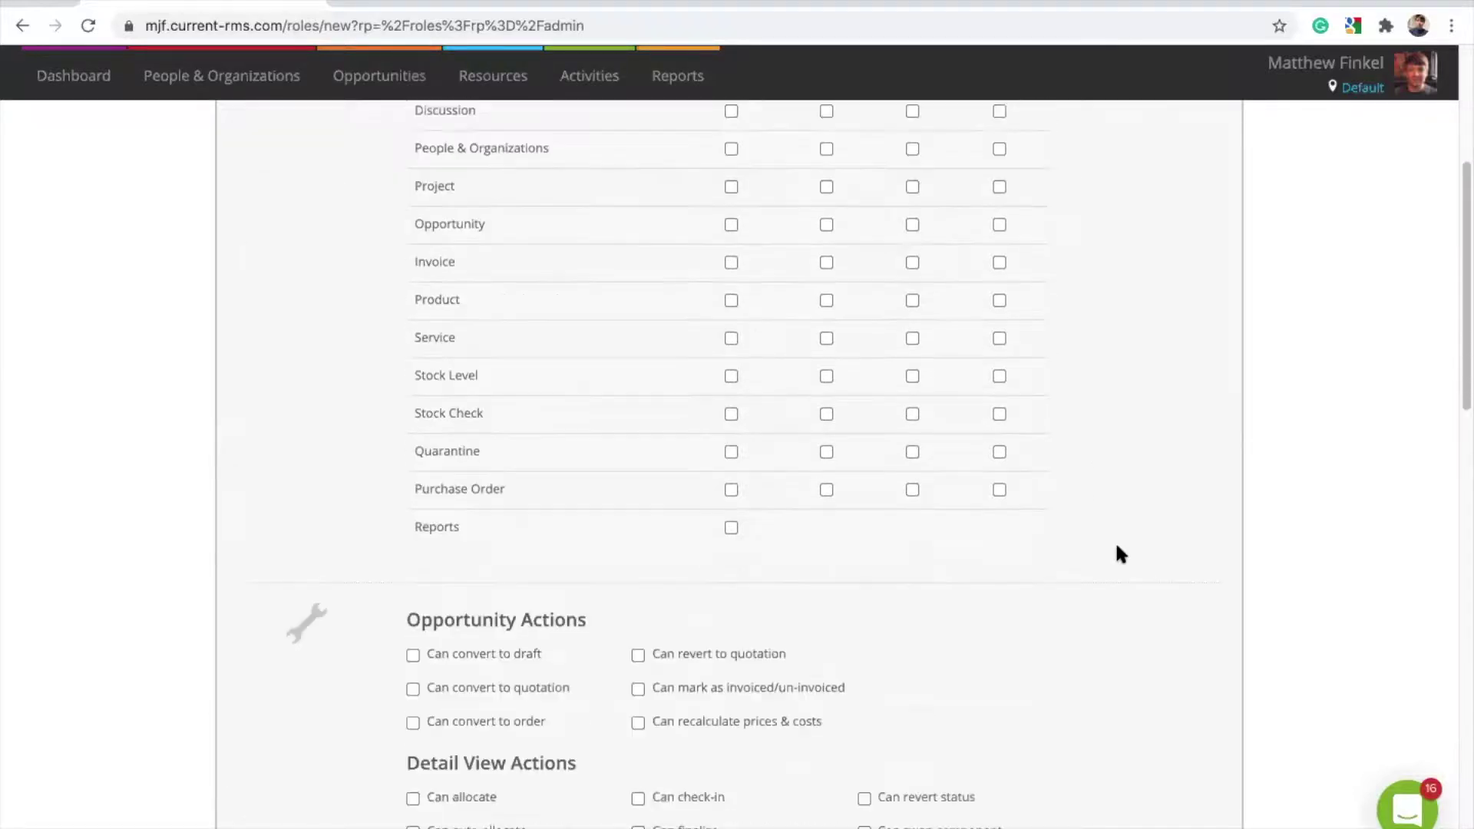
scroll(1131, 541, down, 4)
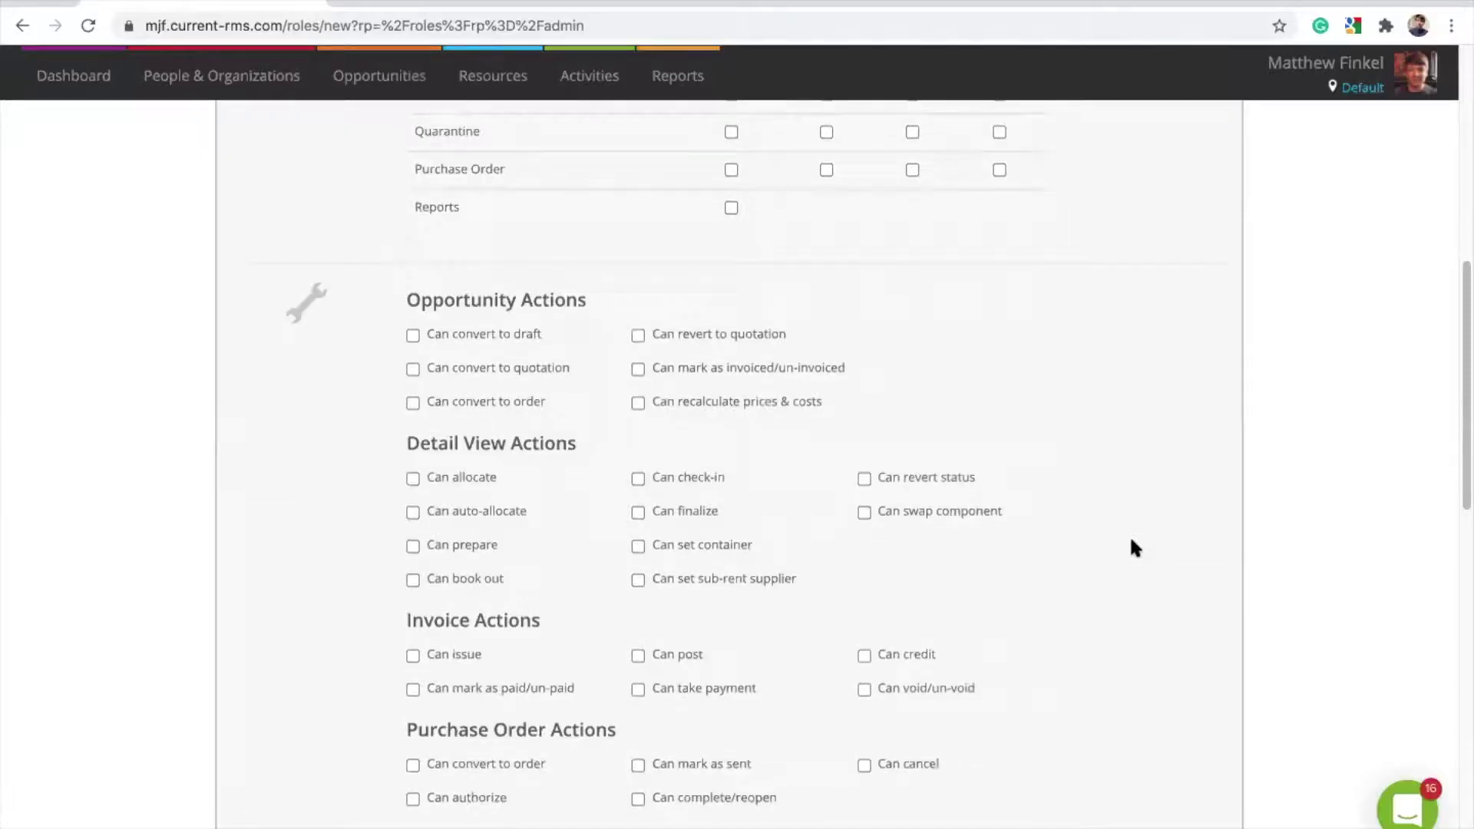
scroll(1158, 538, down, 2)
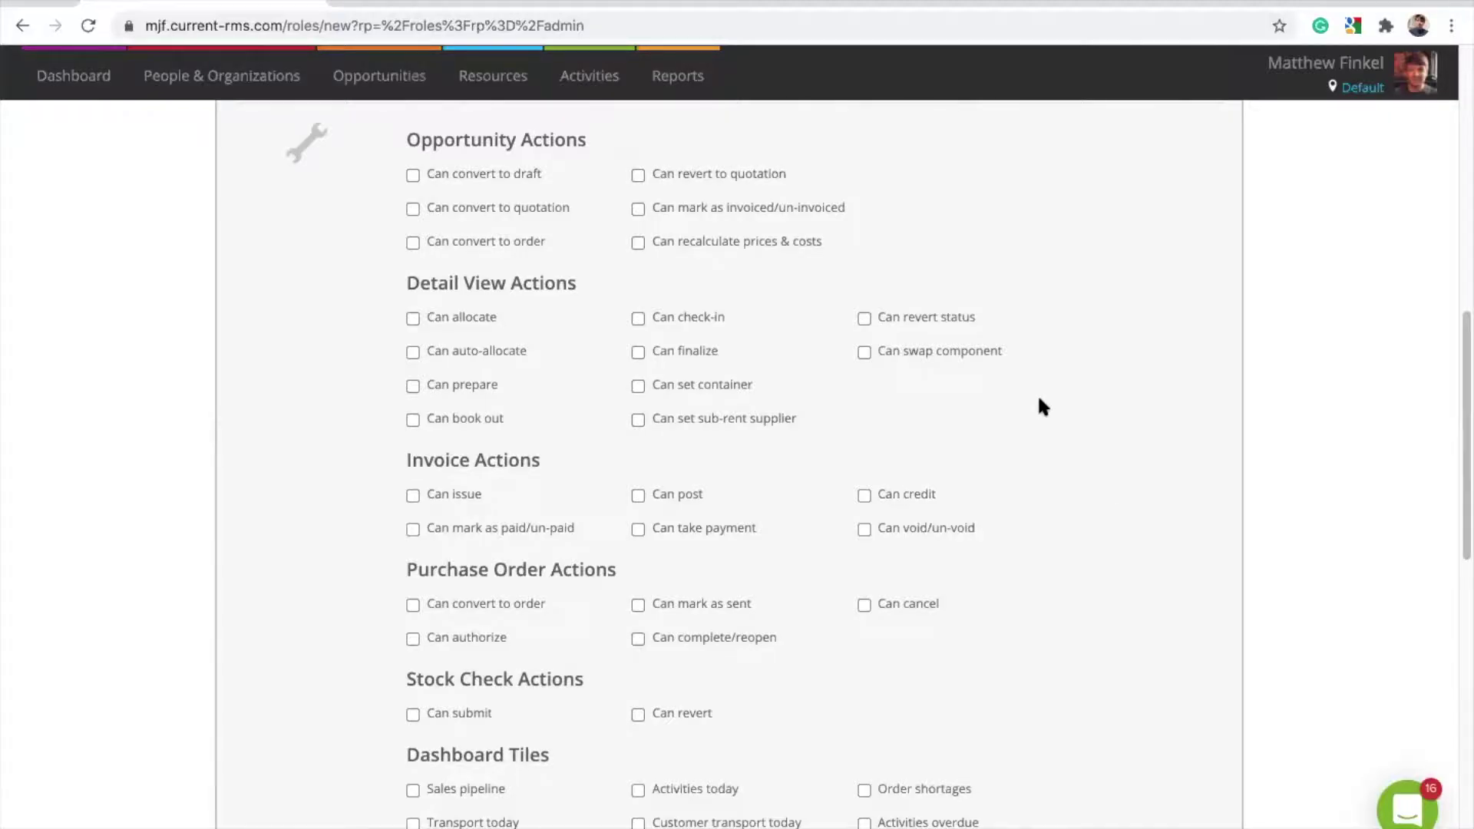
scroll(1012, 376, down, 3)
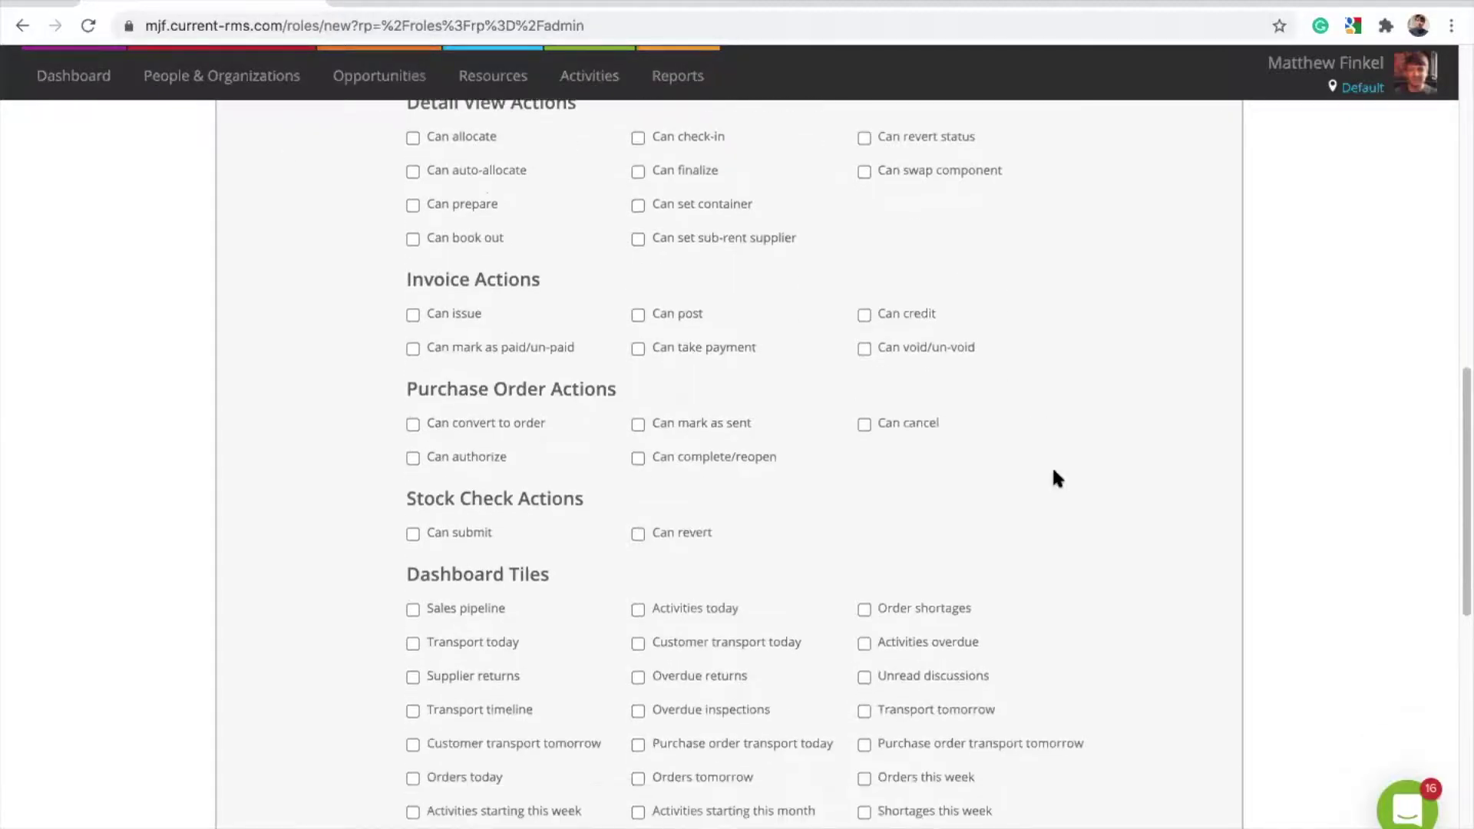
scroll(1067, 491, down, 1)
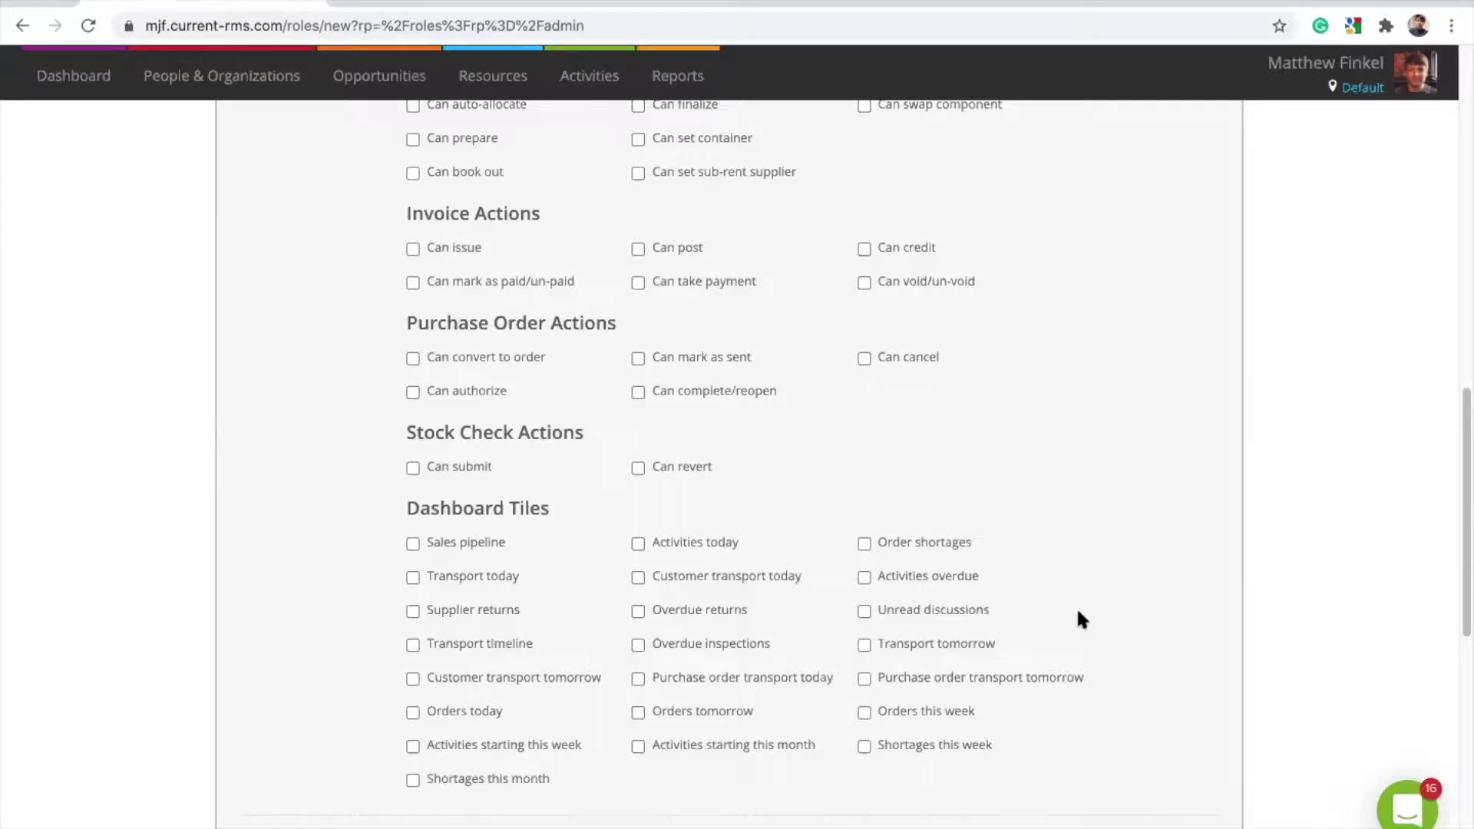
scroll(1075, 614, down, 10)
click(1186, 548)
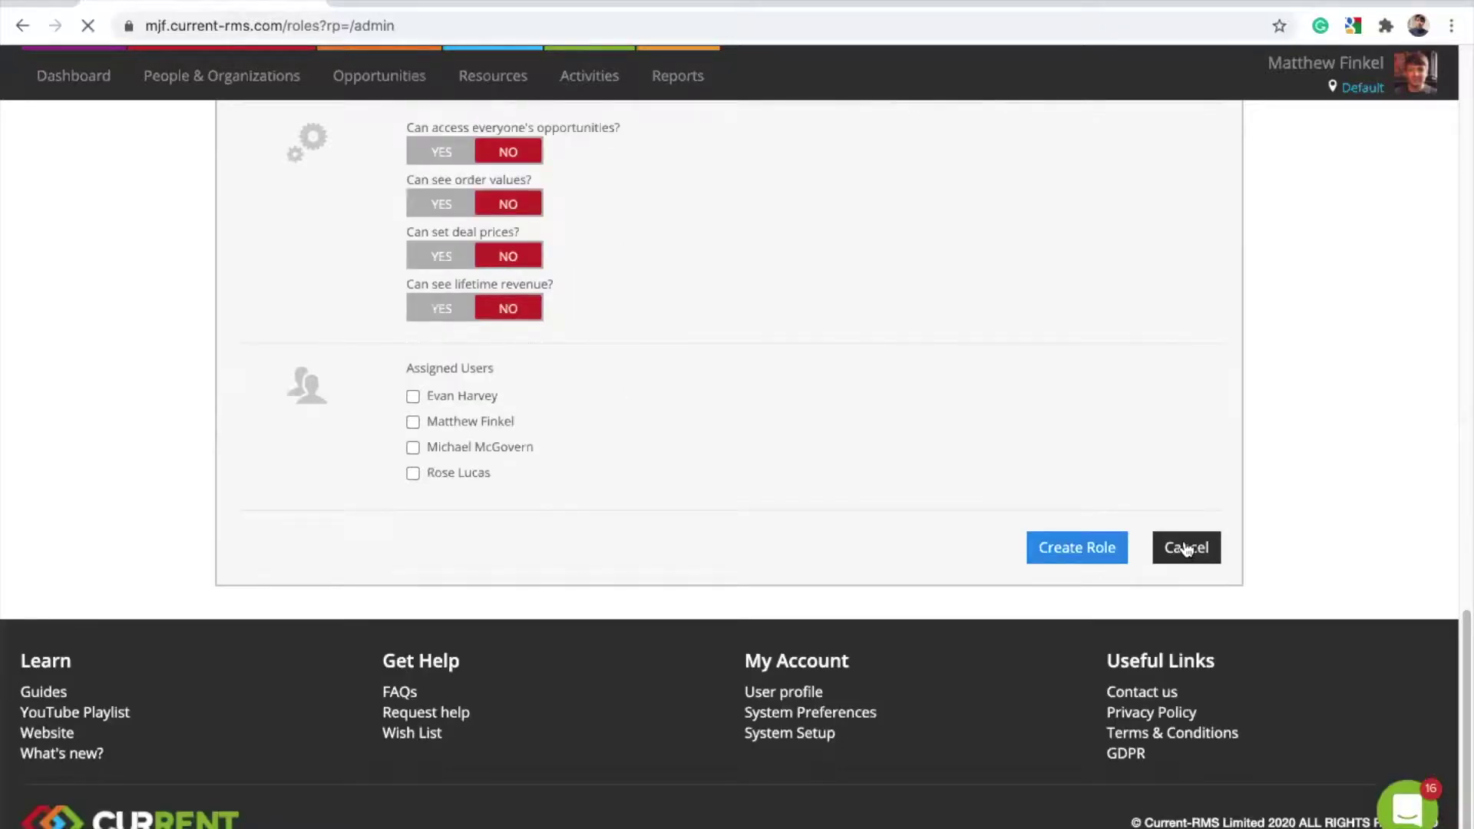
Step: Open Users from System Setup and examine the new user account form down to its daily summary email and assigned roles
scroll(857, 480, down, 5)
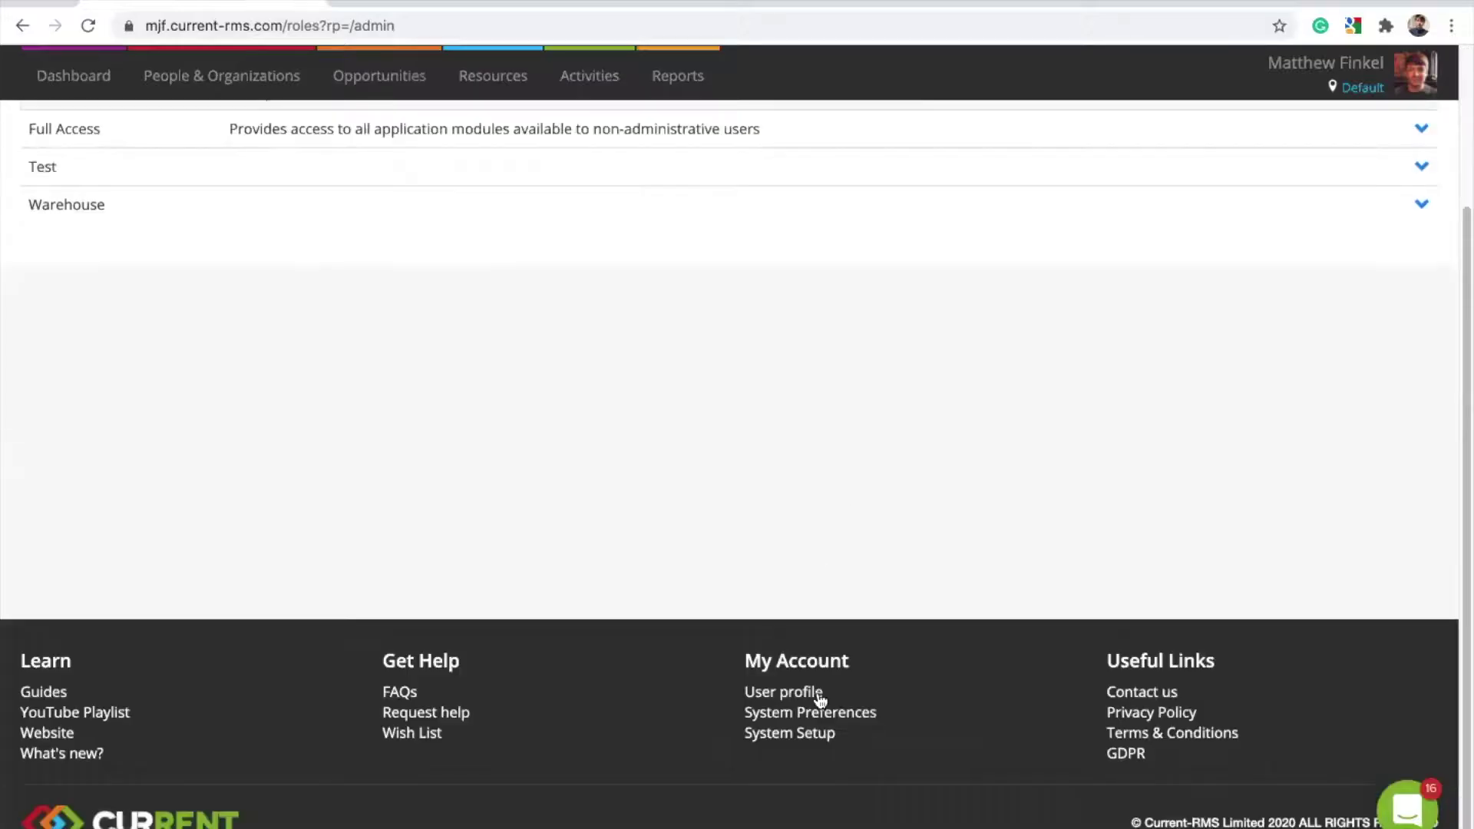
click(802, 734)
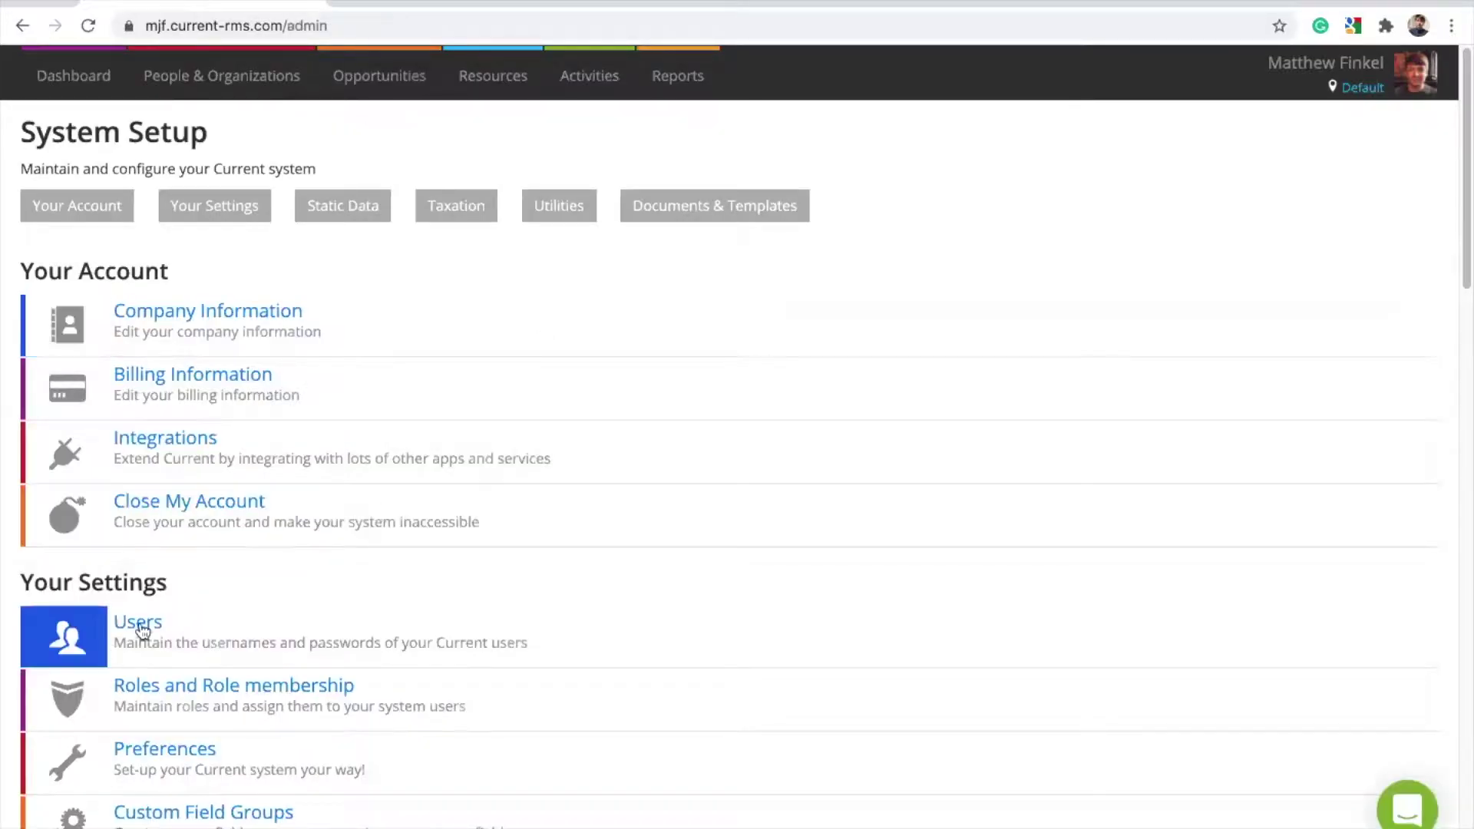
click(141, 628)
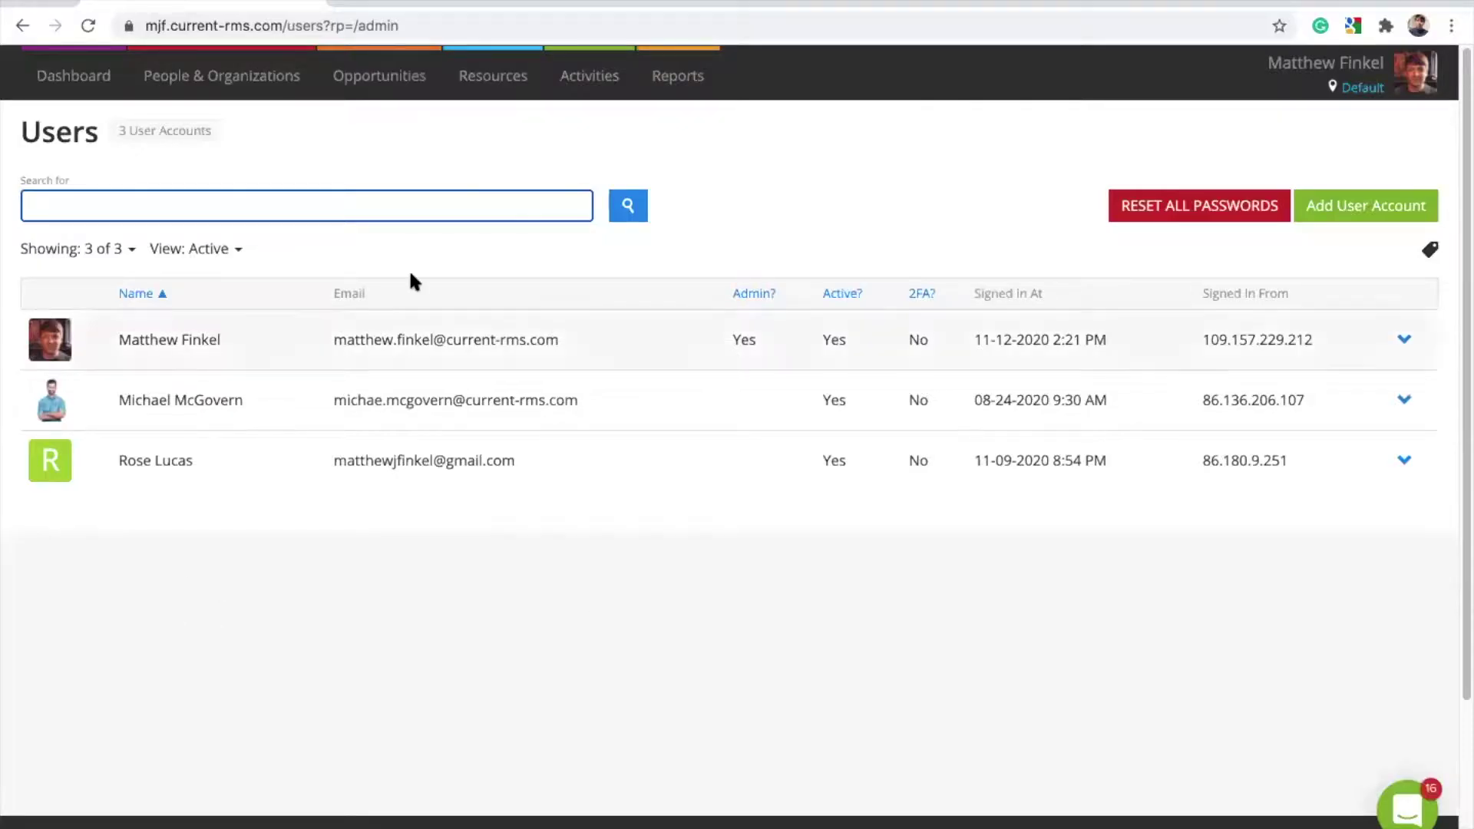
click(1353, 206)
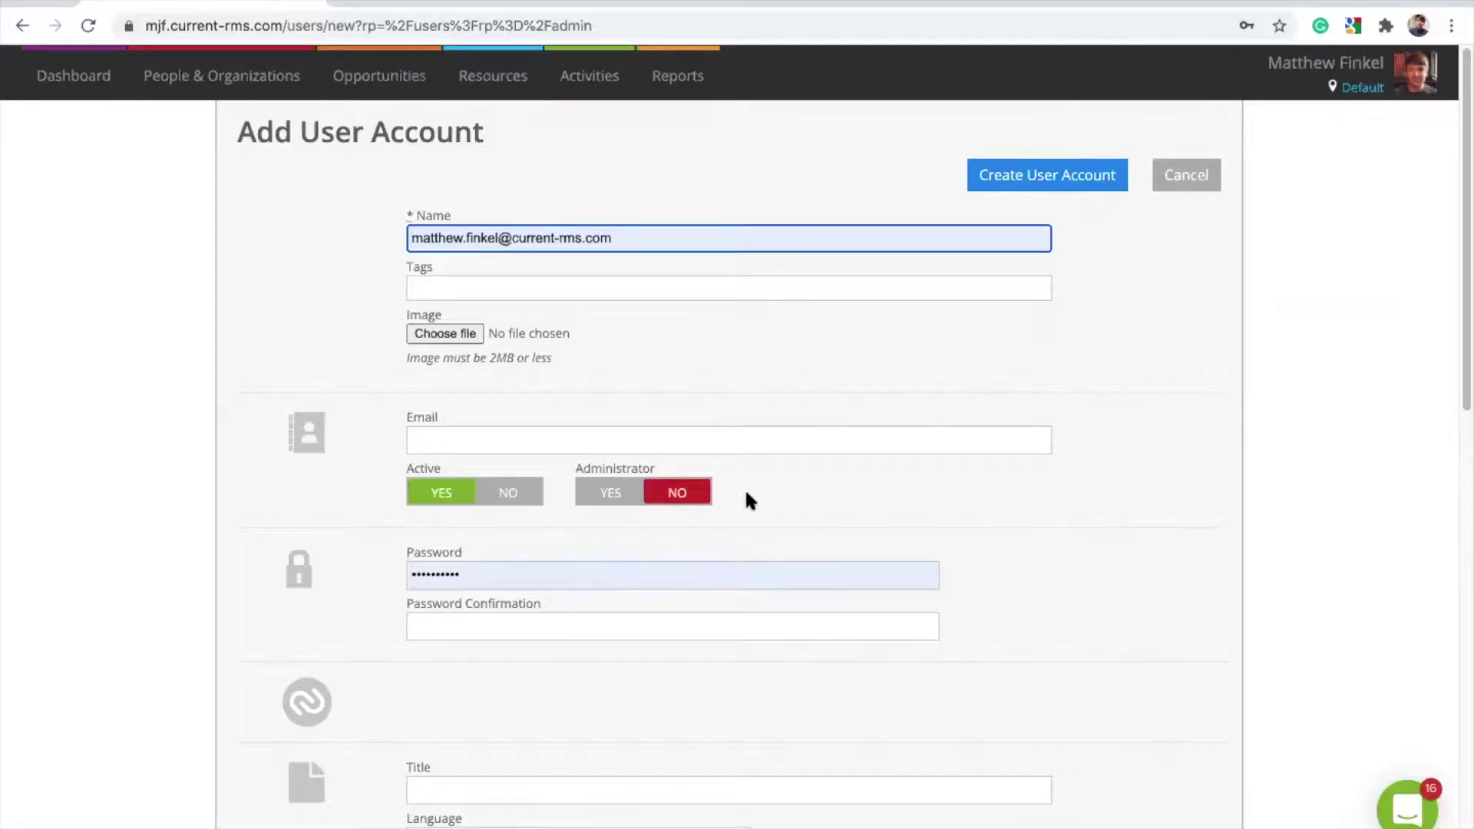
scroll(747, 496, down, 5)
scroll(750, 500, down, 10)
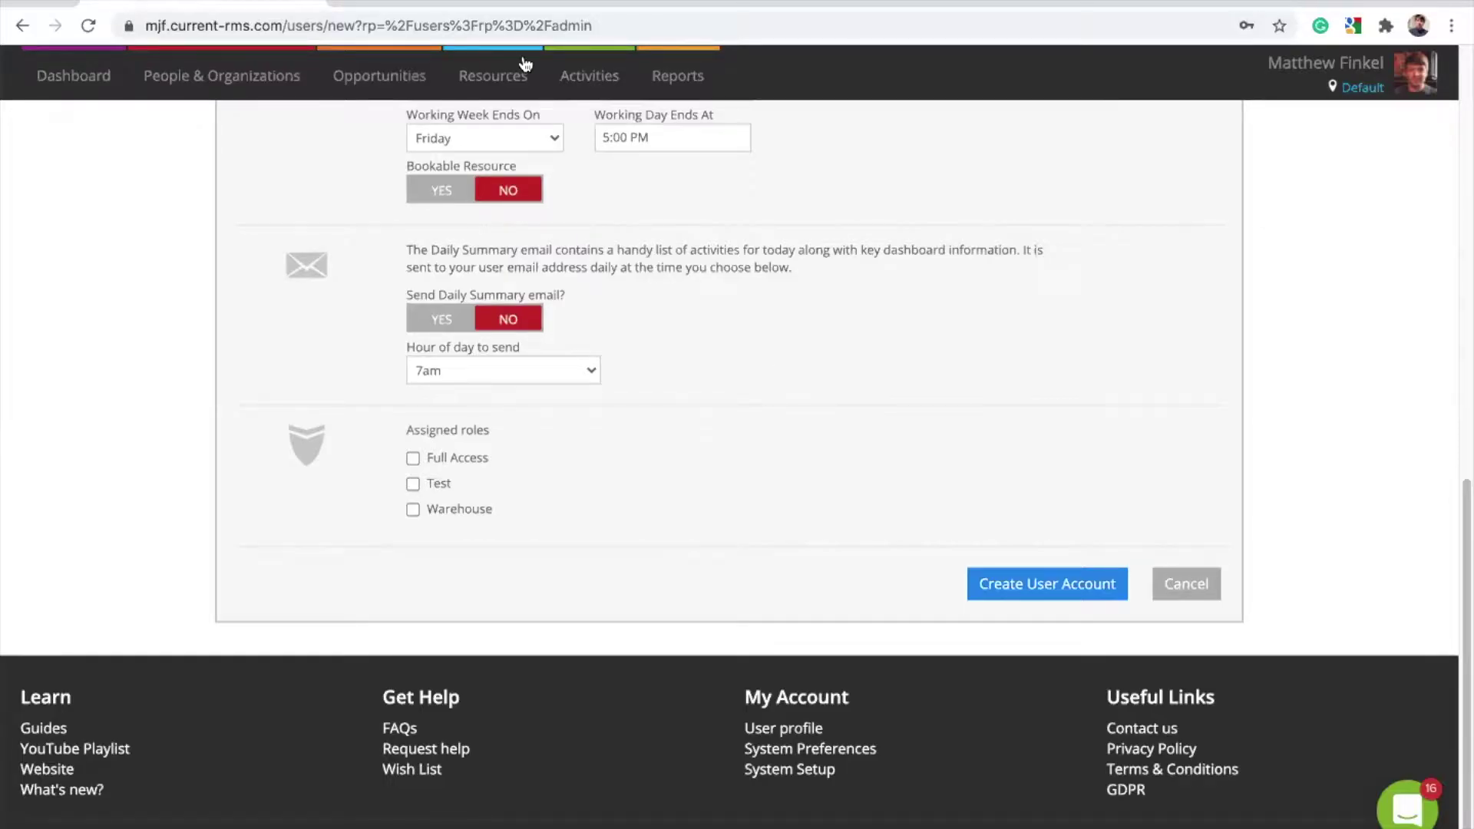
Step: Check the Allowed Stock Type and Stock Method options in a new product form, and leave it without creating a product
mouse_move(511, 77)
click(507, 128)
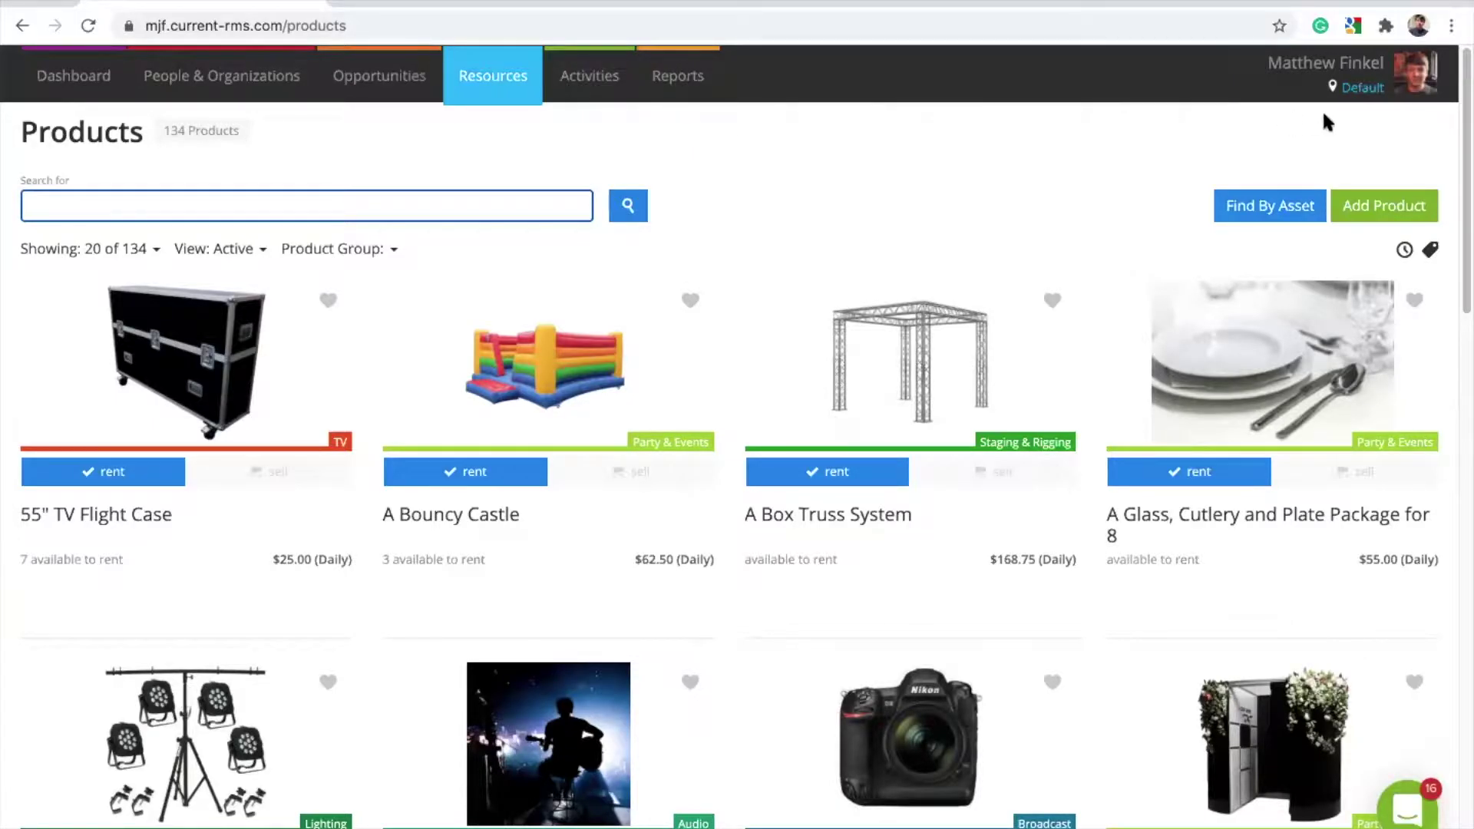
click(1374, 214)
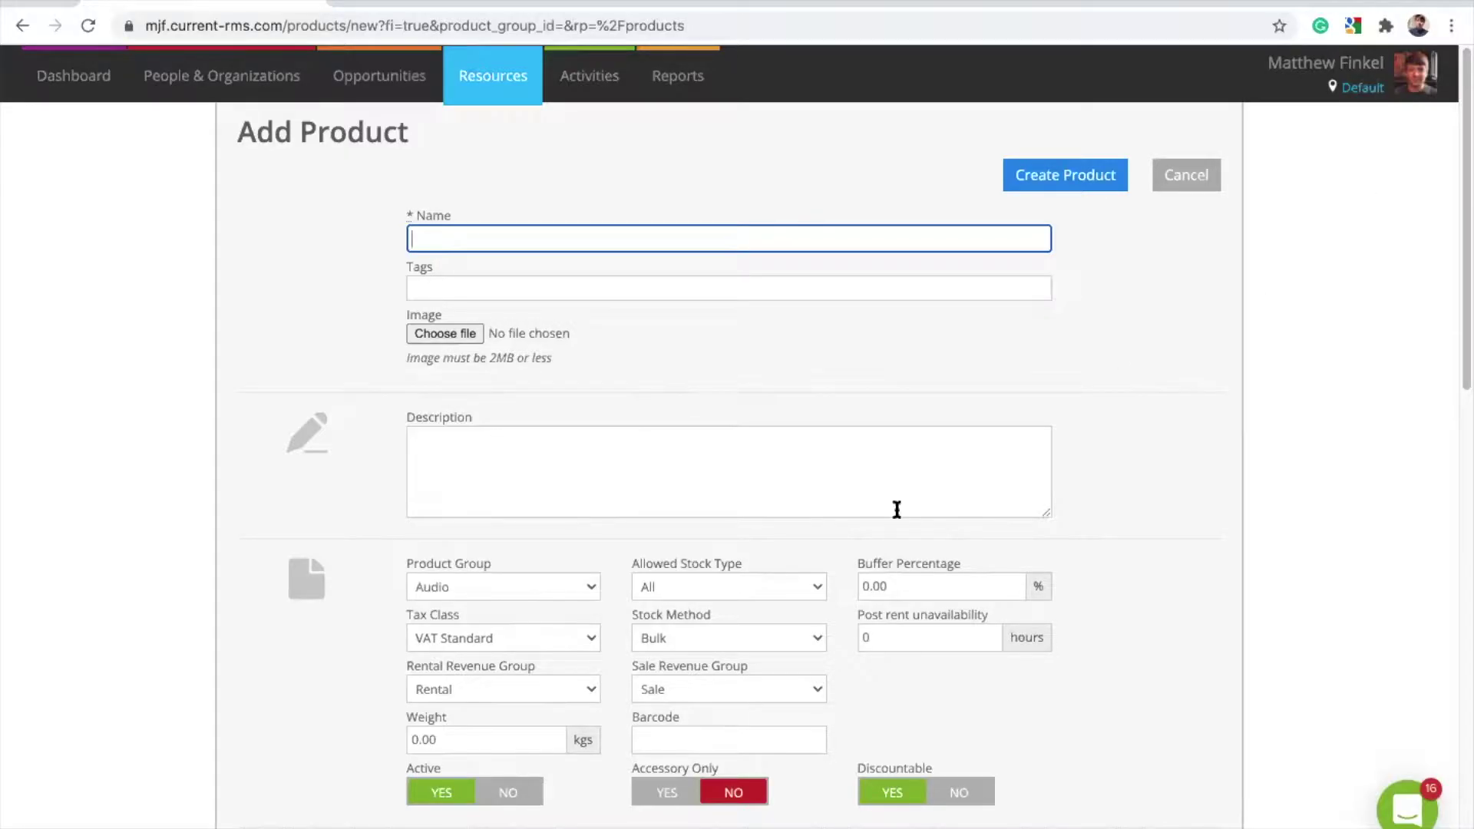
click(820, 587)
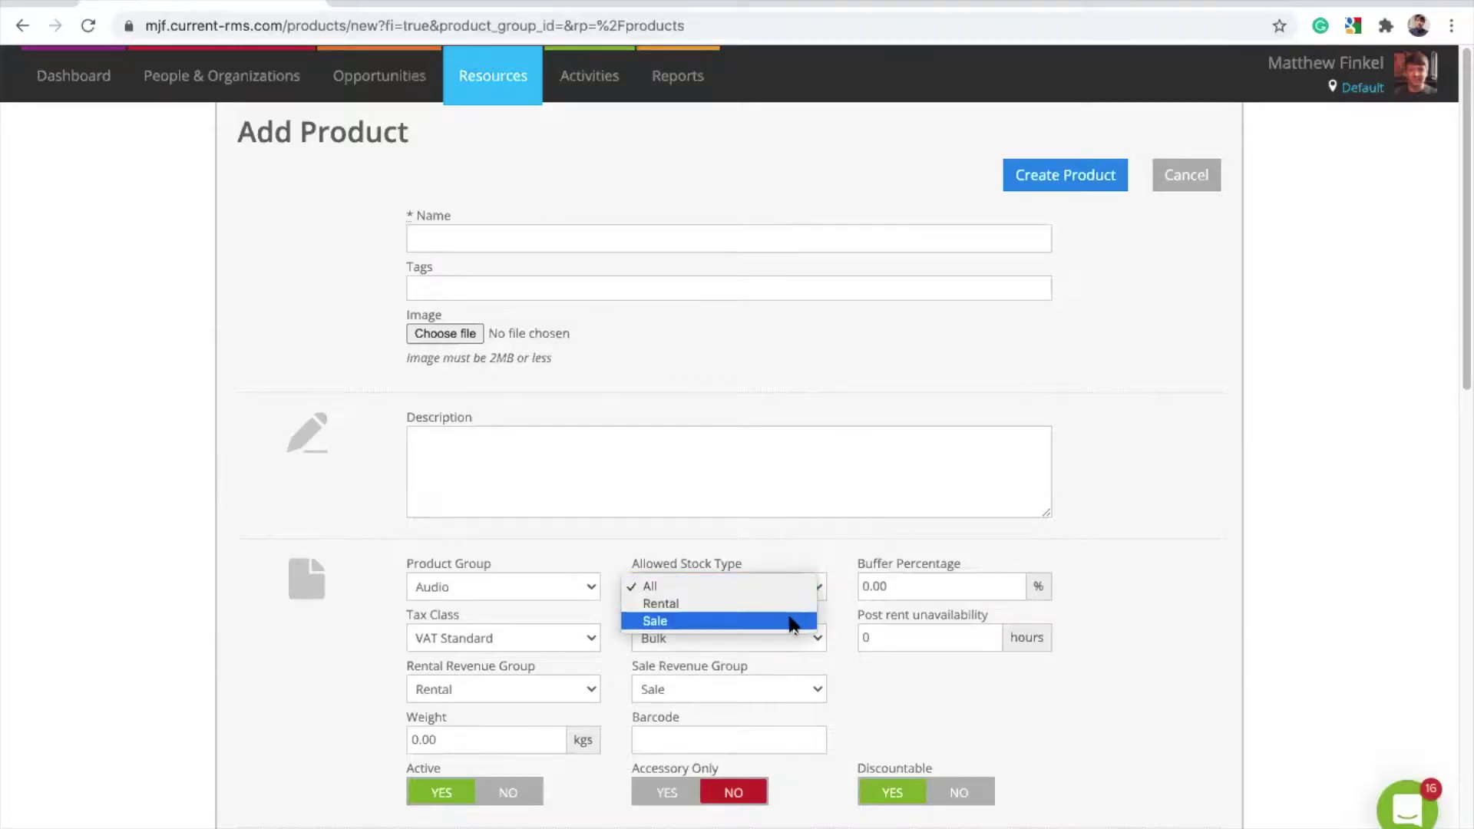
click(798, 555)
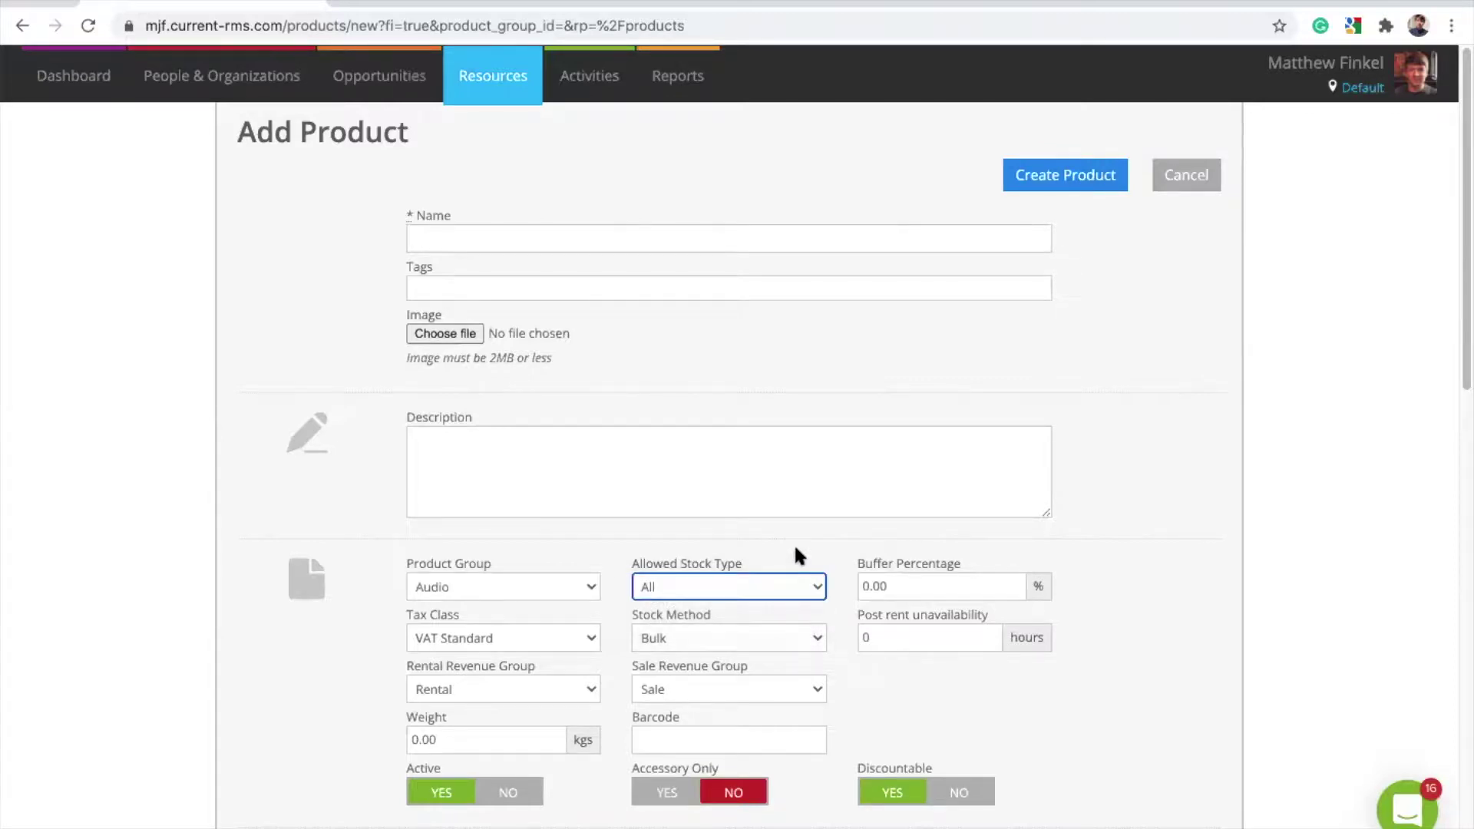
click(800, 643)
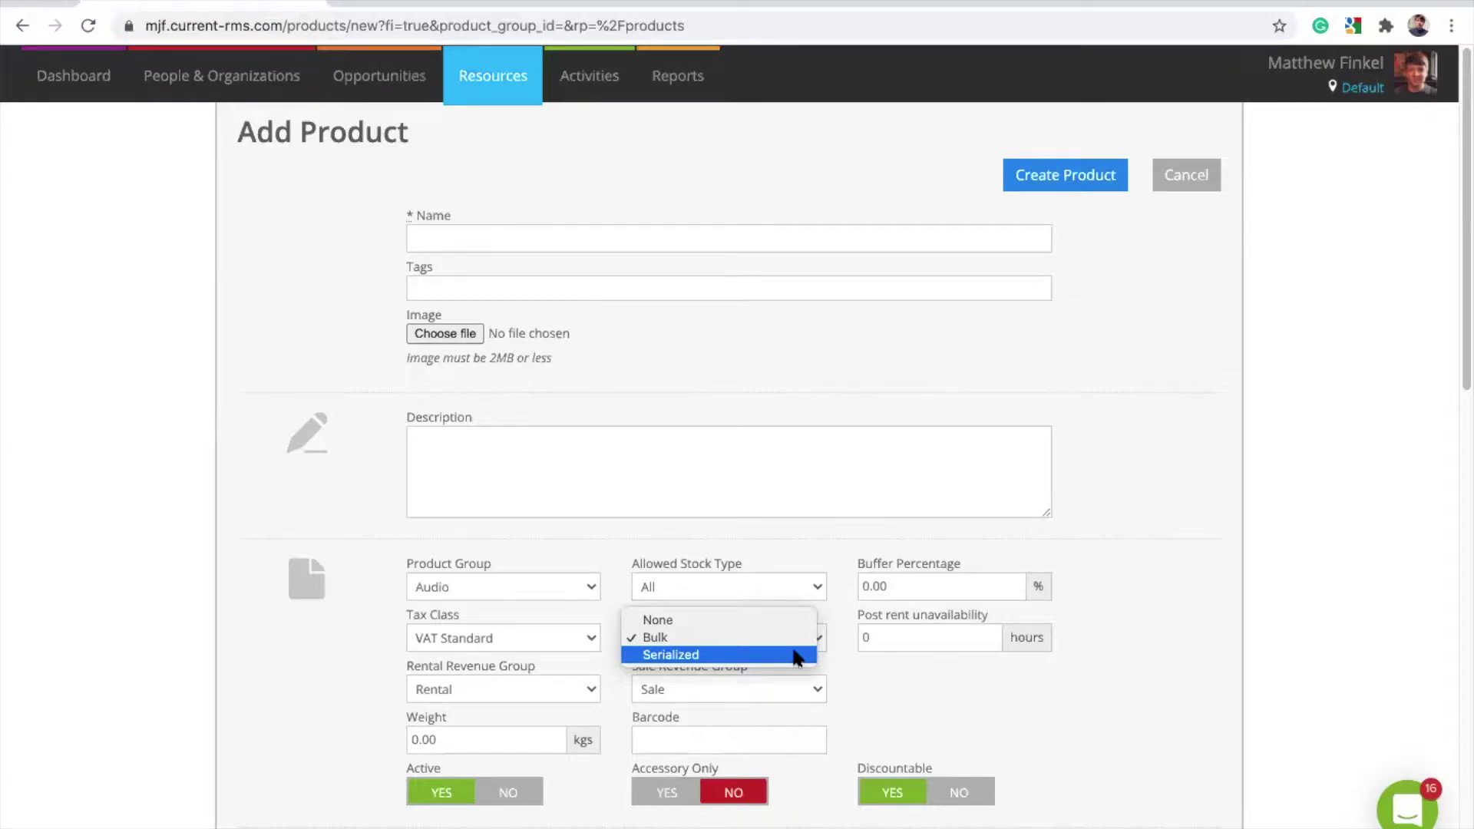
click(1023, 656)
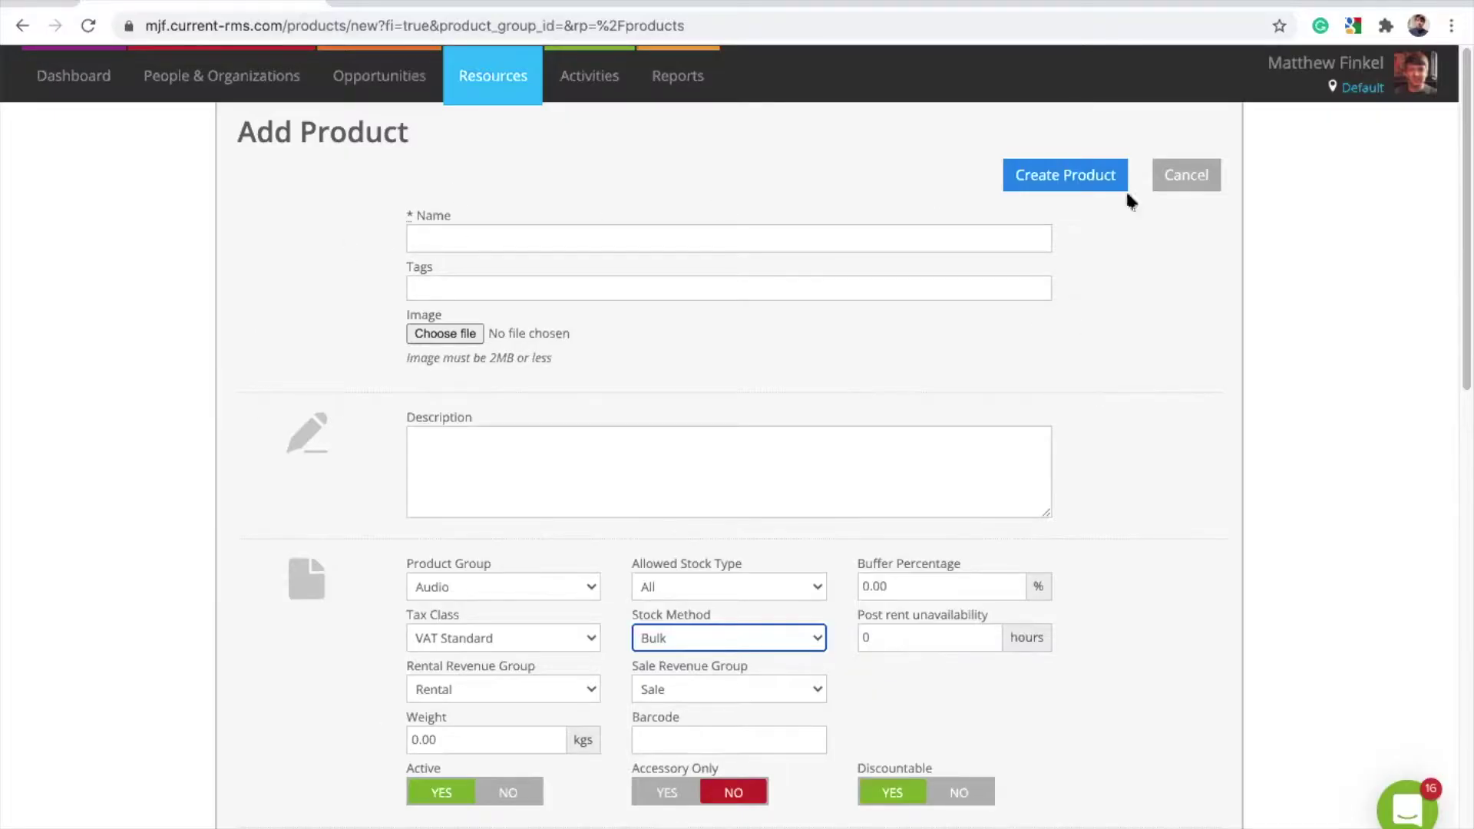
click(1187, 175)
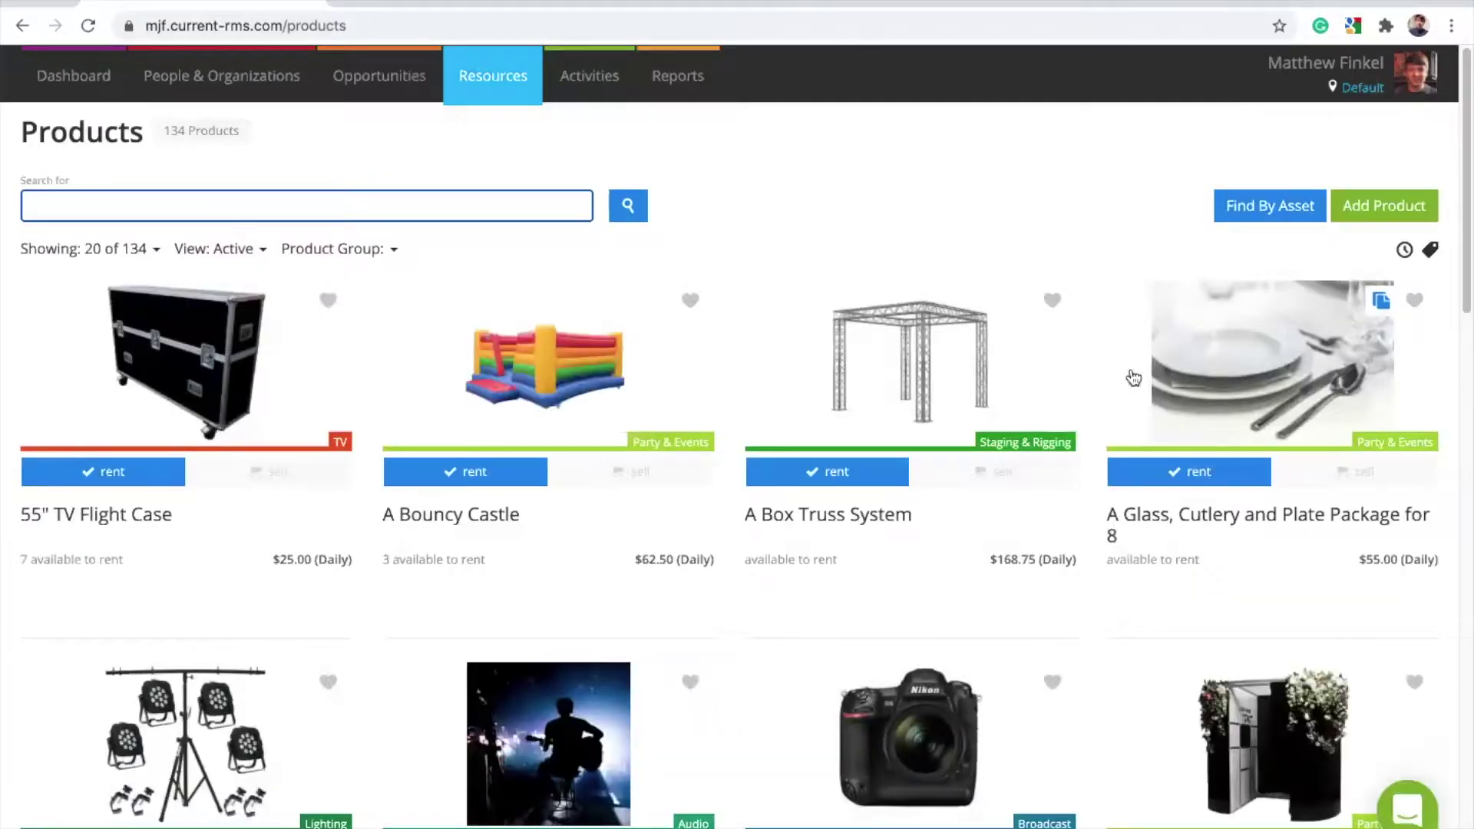
Step: Open the A Nikon D5 Digital SLR package product and review its attributes, rates and accessories
click(954, 672)
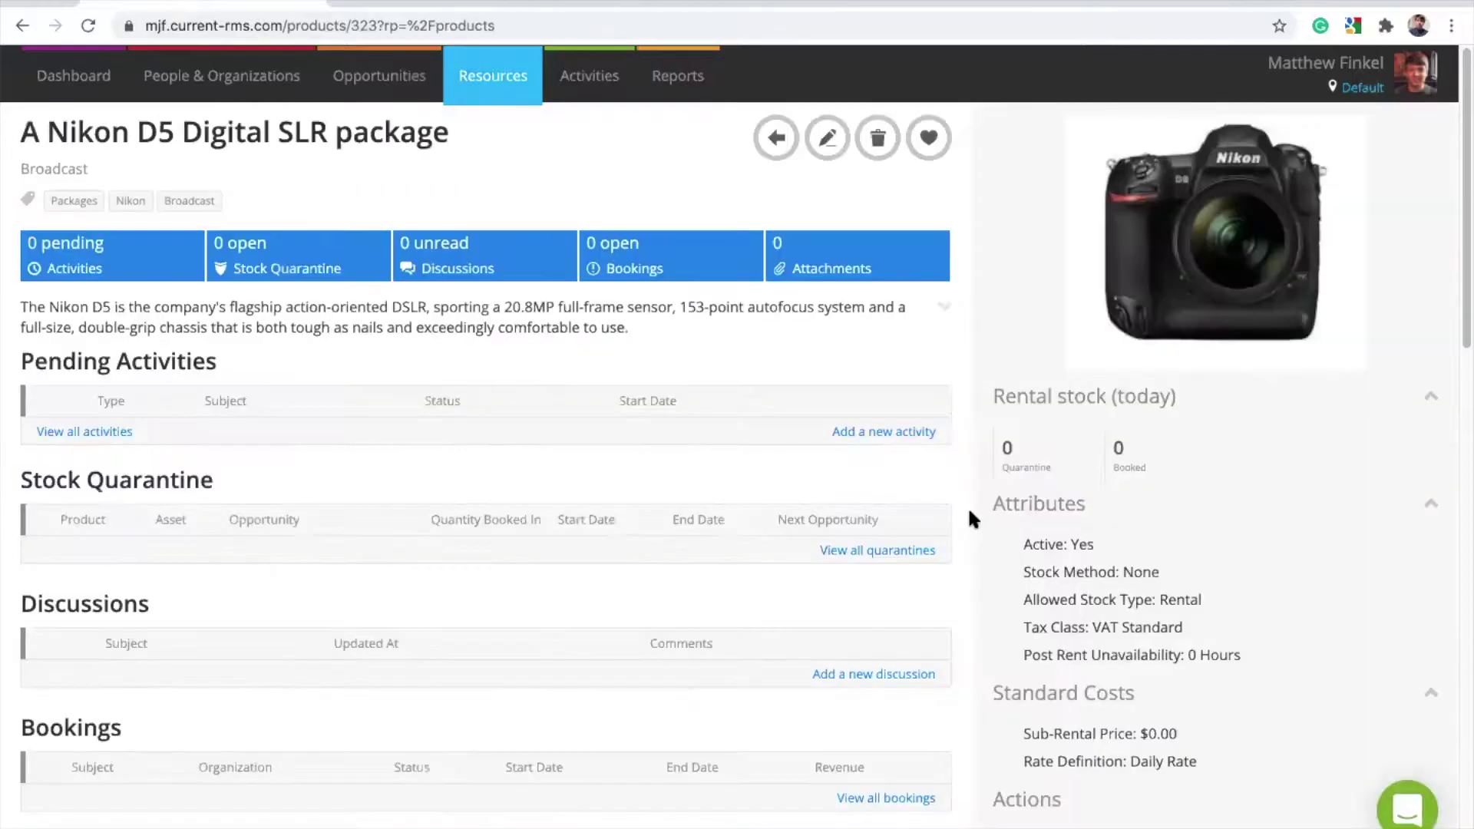
scroll(967, 505, down, 8)
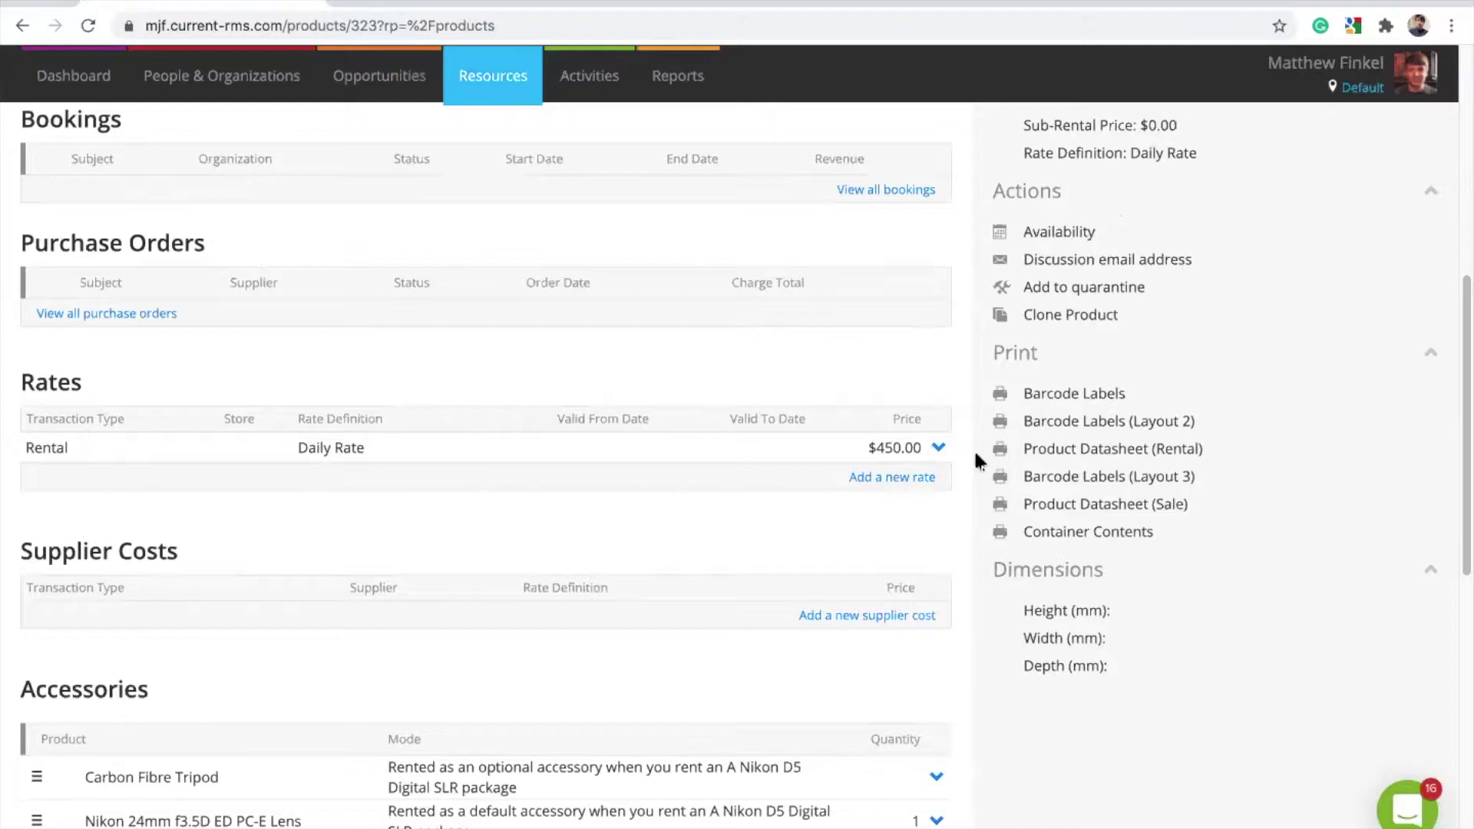
scroll(1013, 449, up, 5)
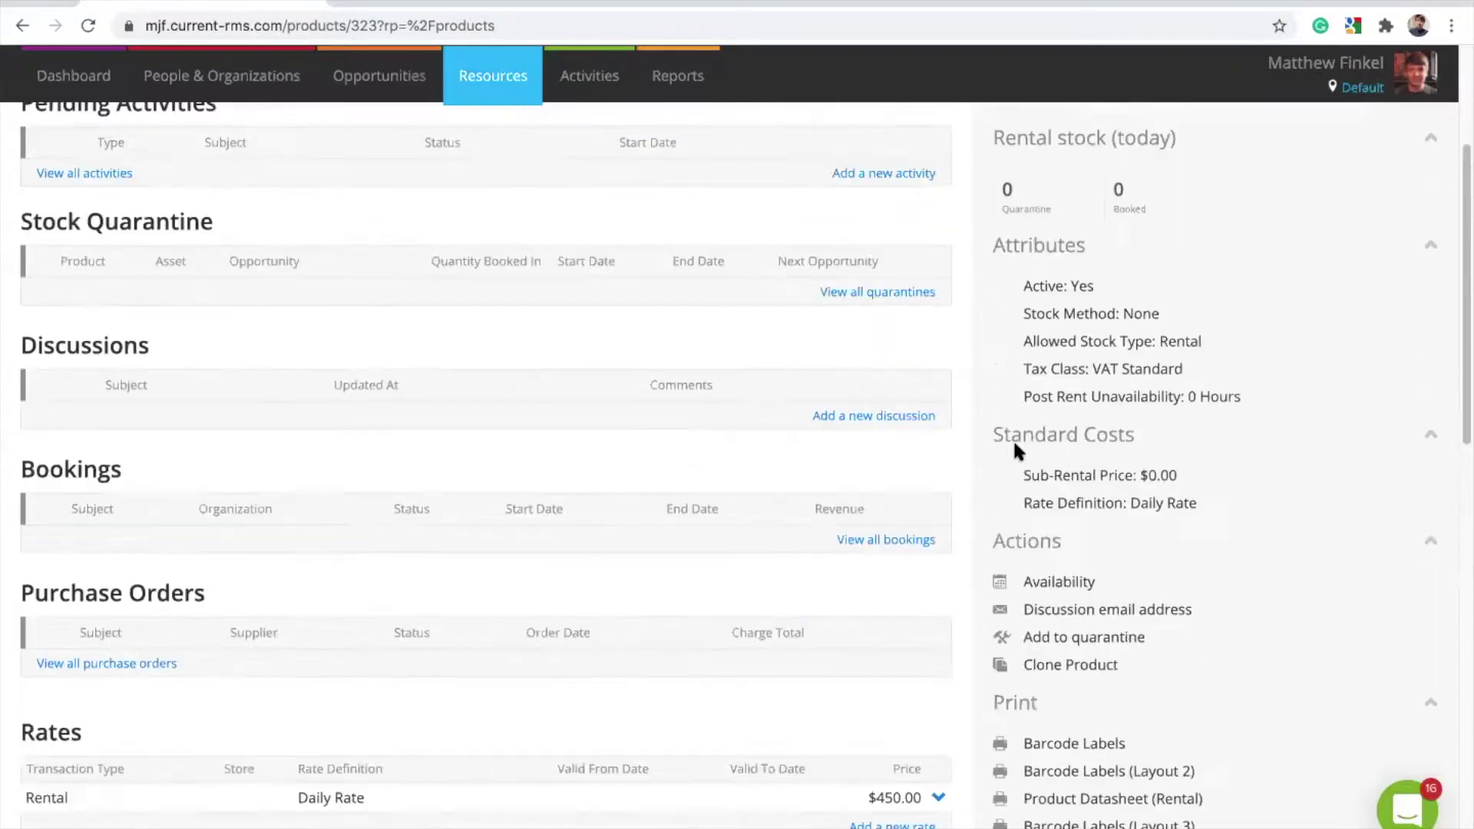
scroll(449, 234, up, 3)
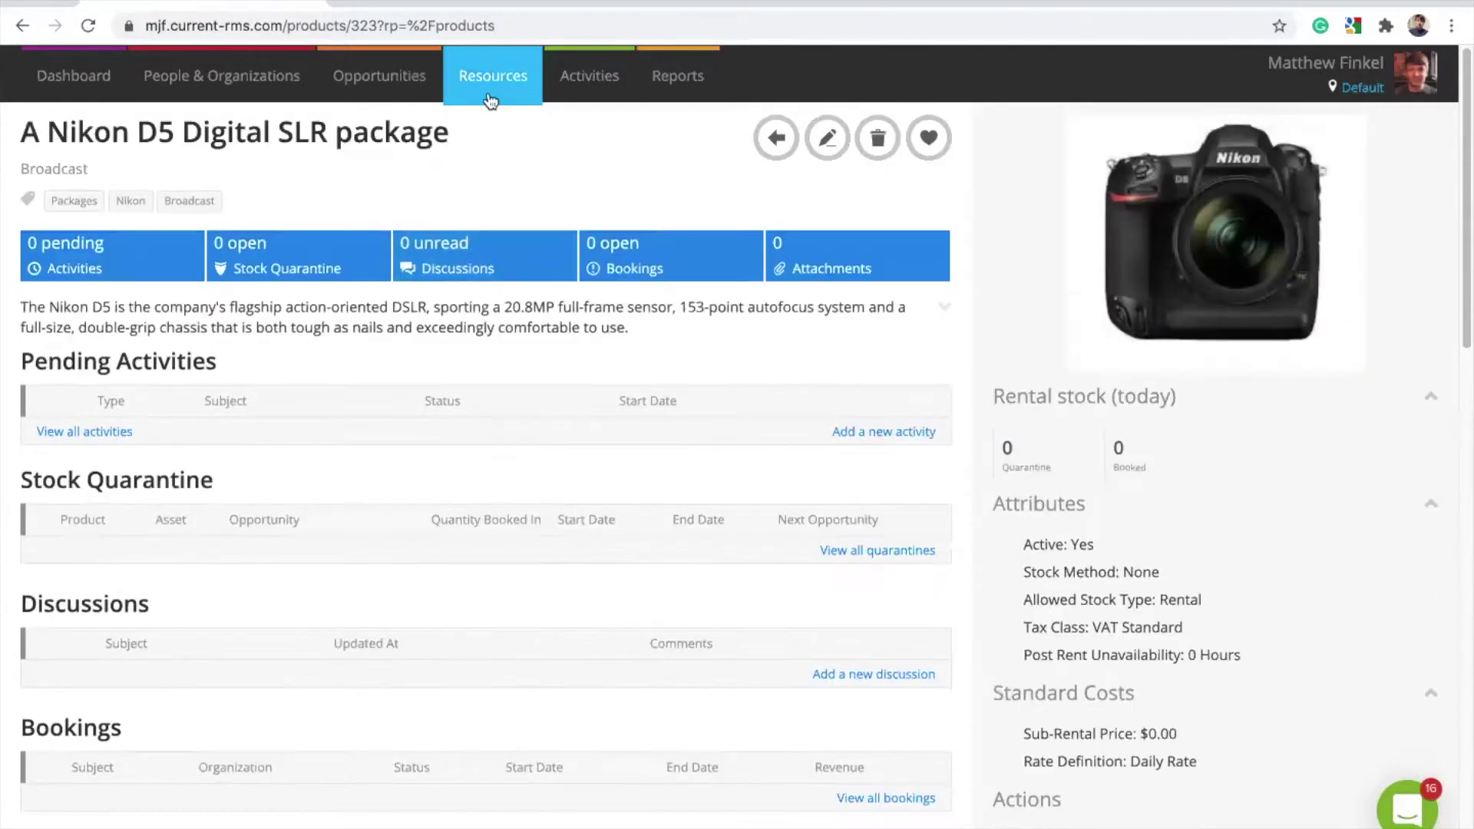
Step: Review the Arri Amira product's rates and stock levels, and open the form for adding a stock level to it
click(494, 92)
click(503, 136)
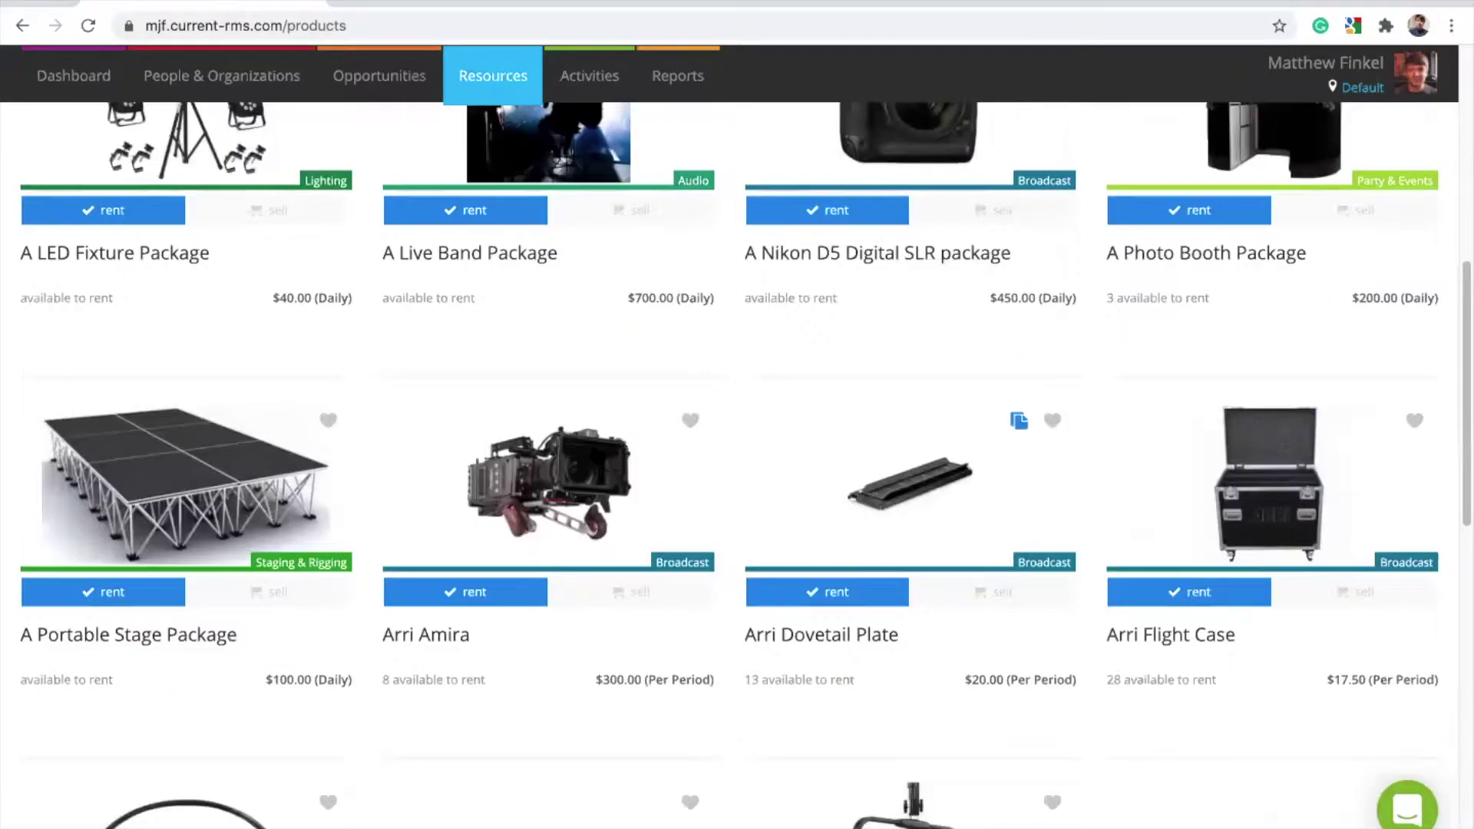
click(655, 420)
scroll(953, 408, down, 10)
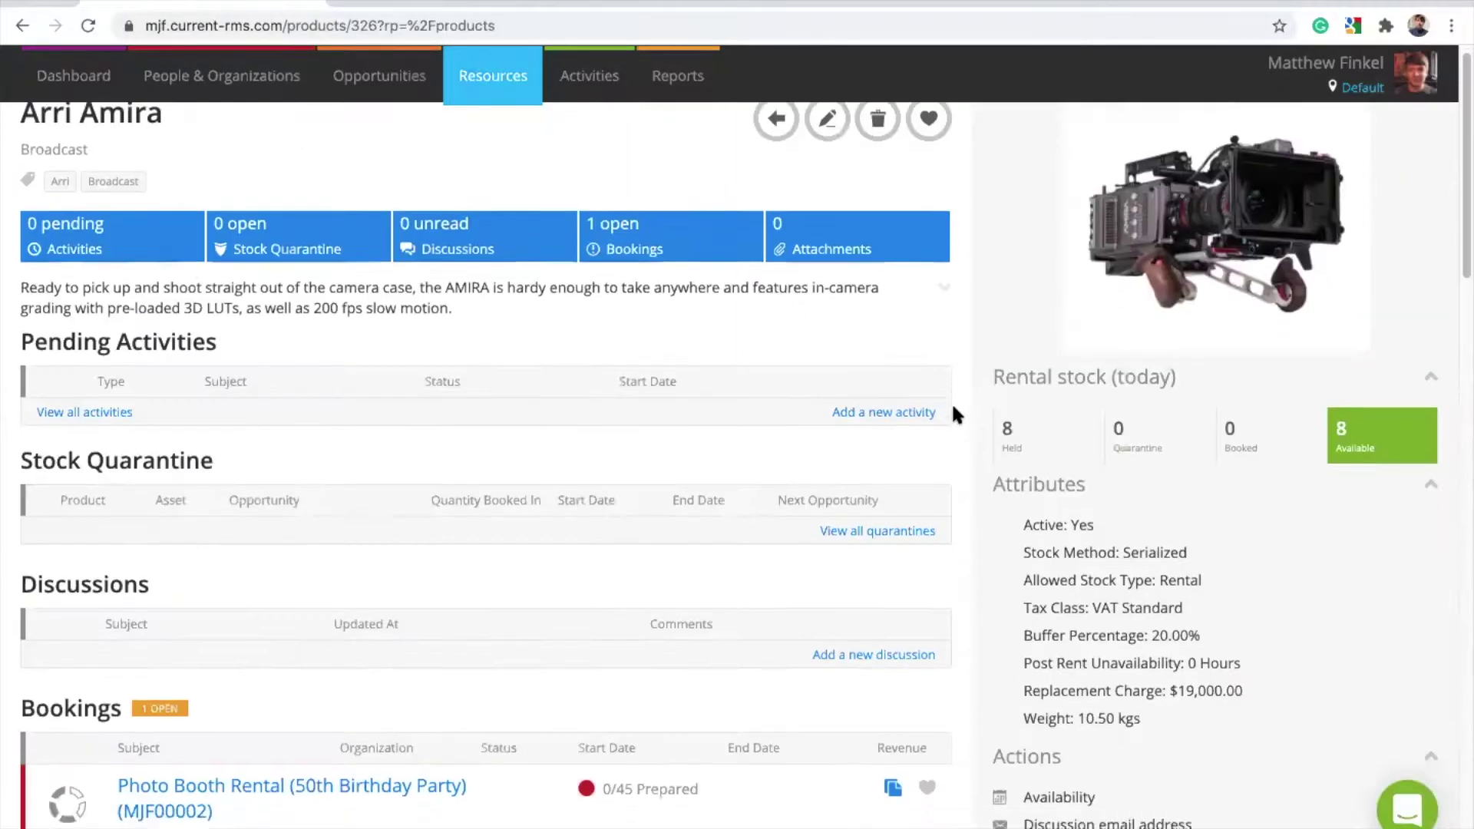
scroll(951, 402, down, 3)
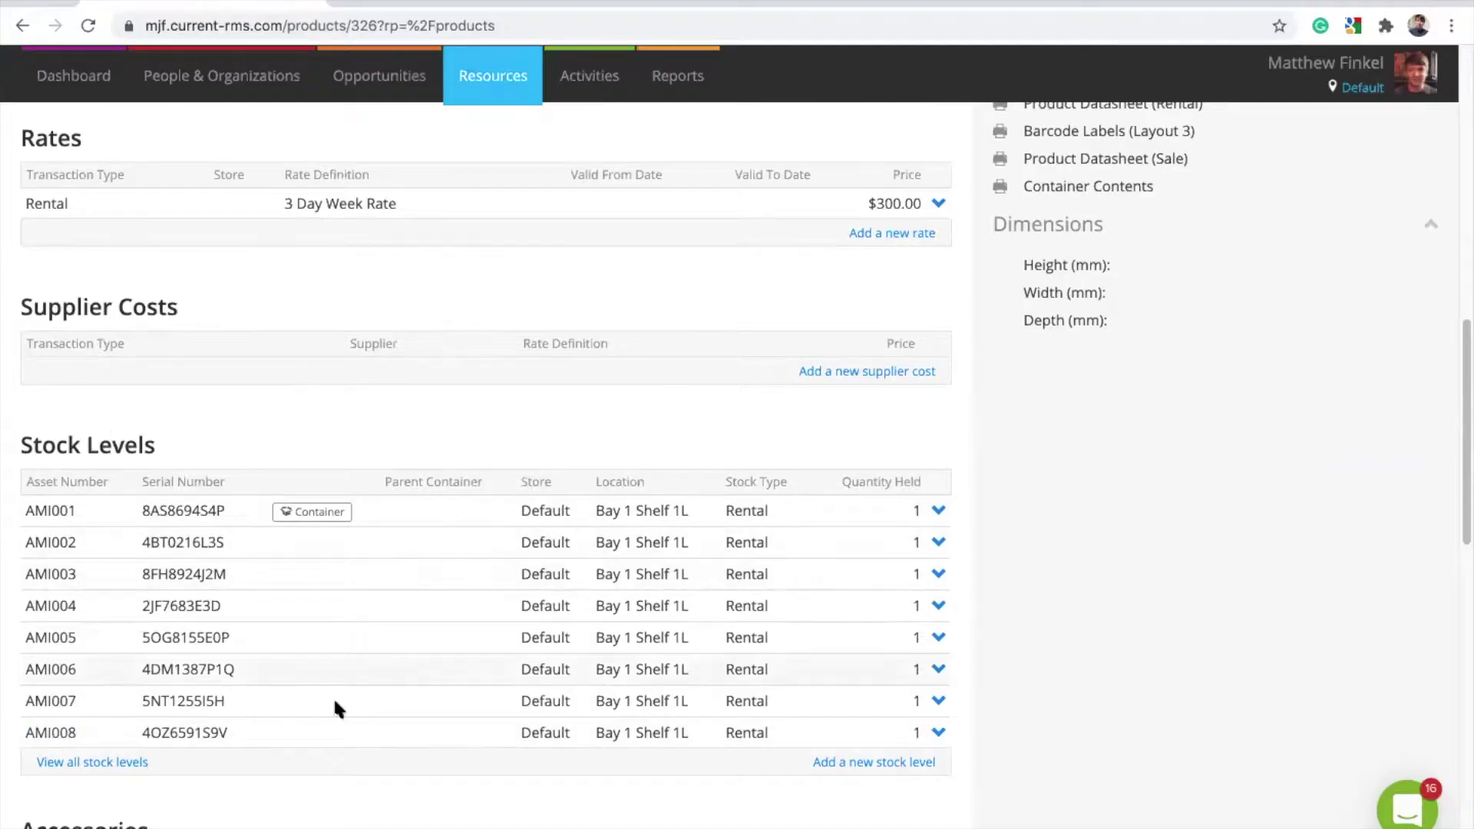
click(904, 763)
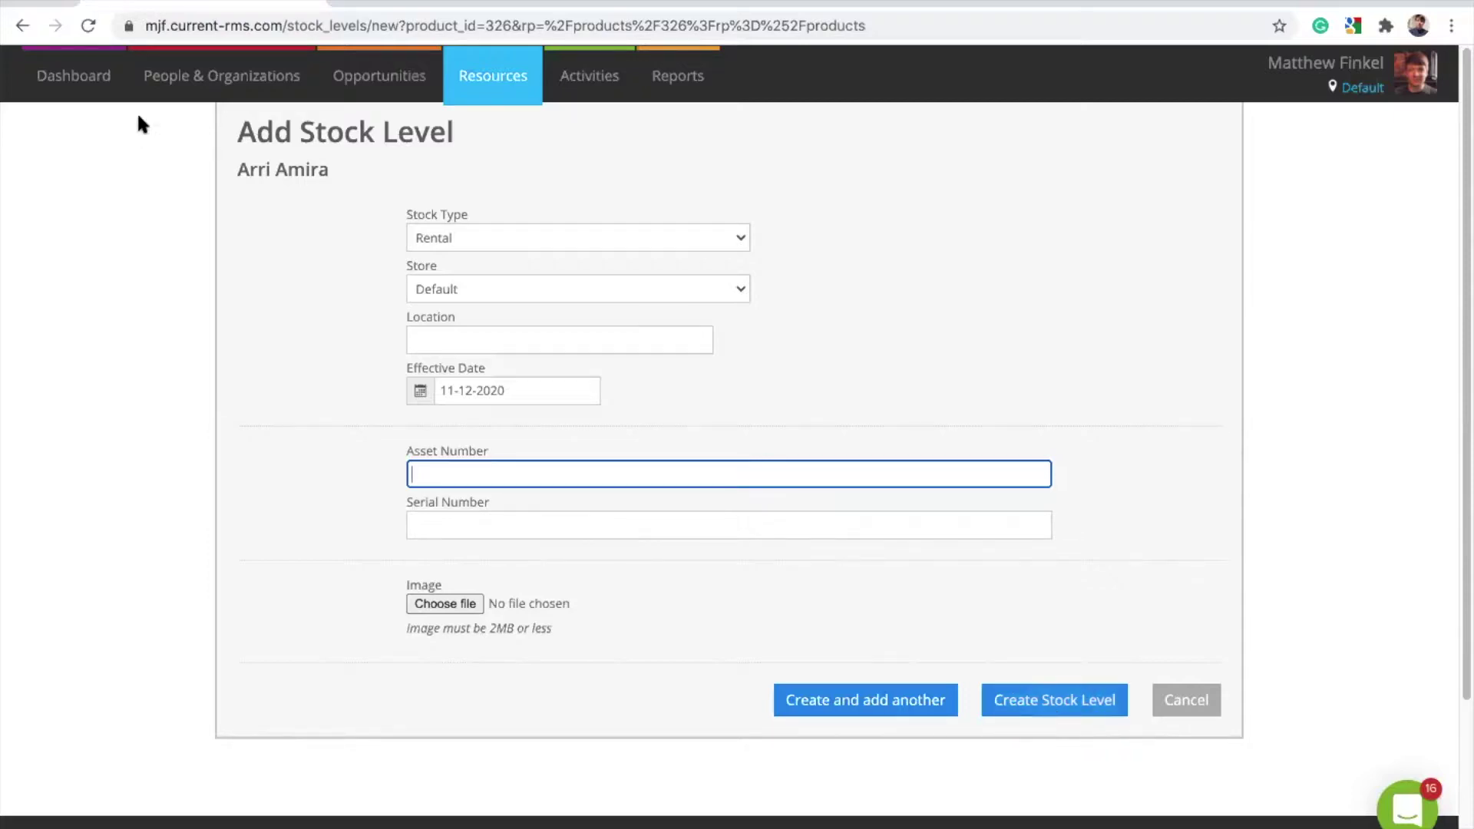
Step: Open a new organization form in People & Organizations and examine its contact, address, invoice term, tax class and pricing fields
click(220, 91)
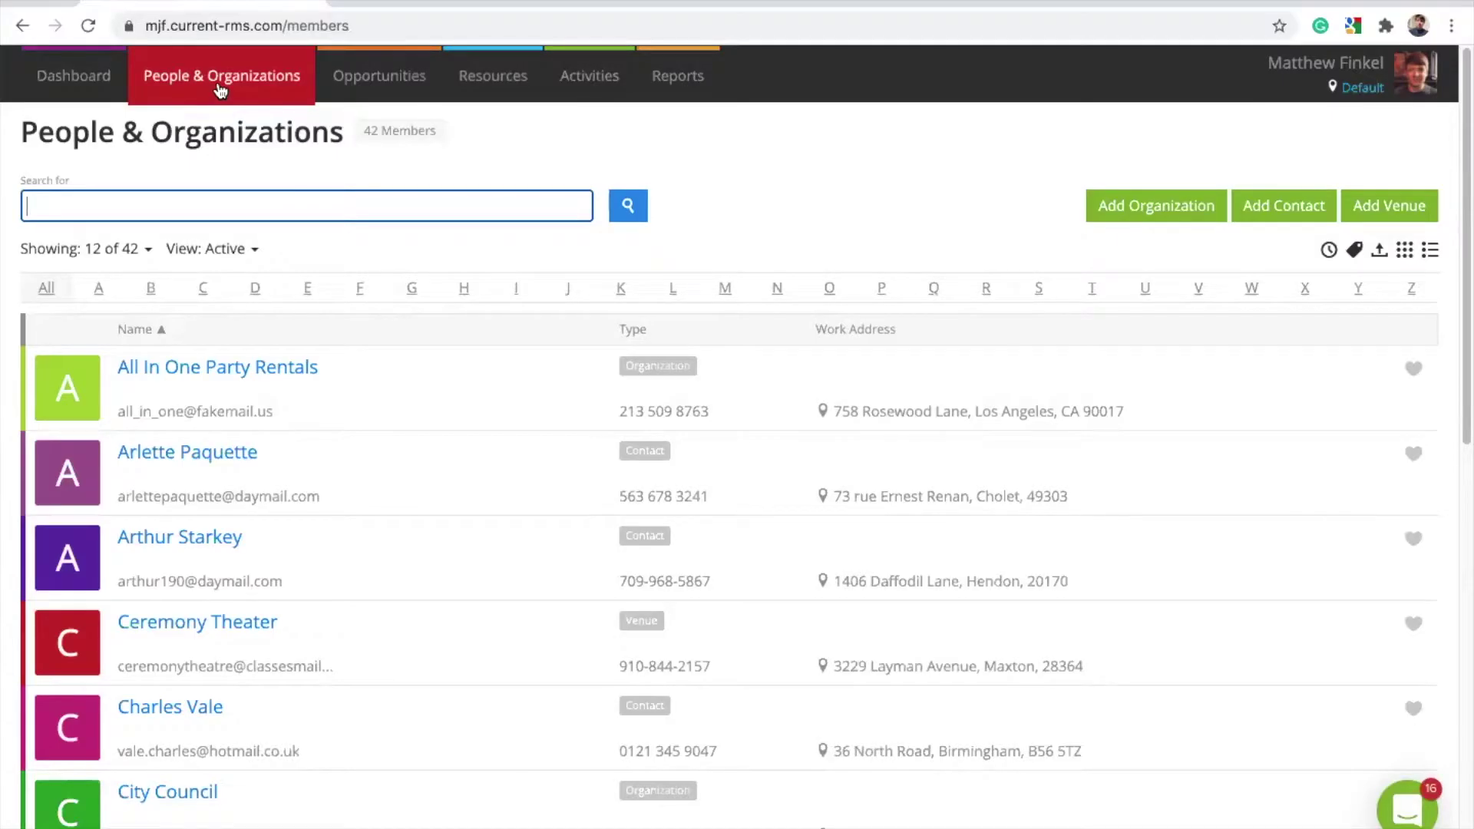
click(1127, 217)
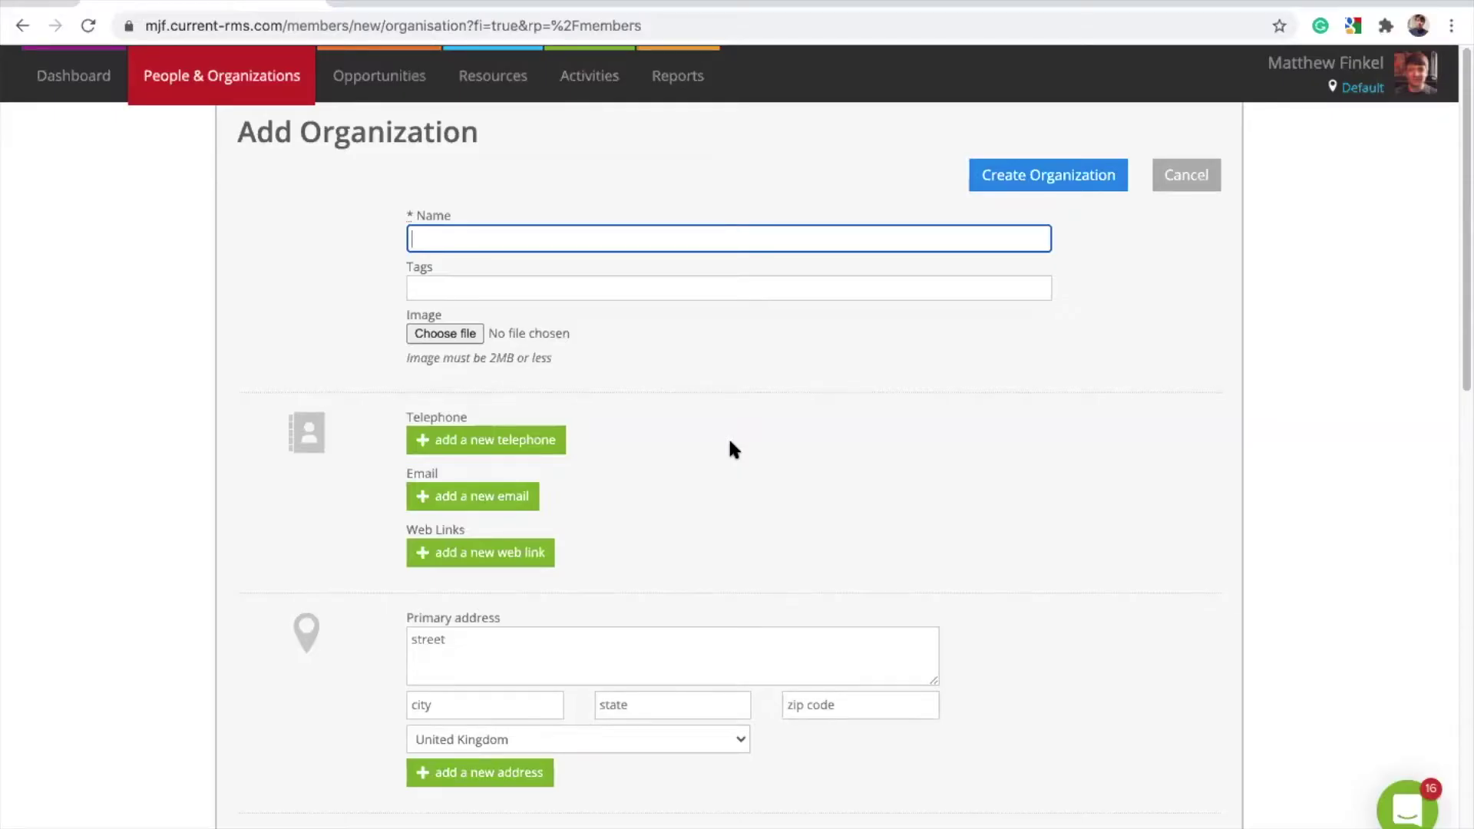
scroll(729, 443, down, 15)
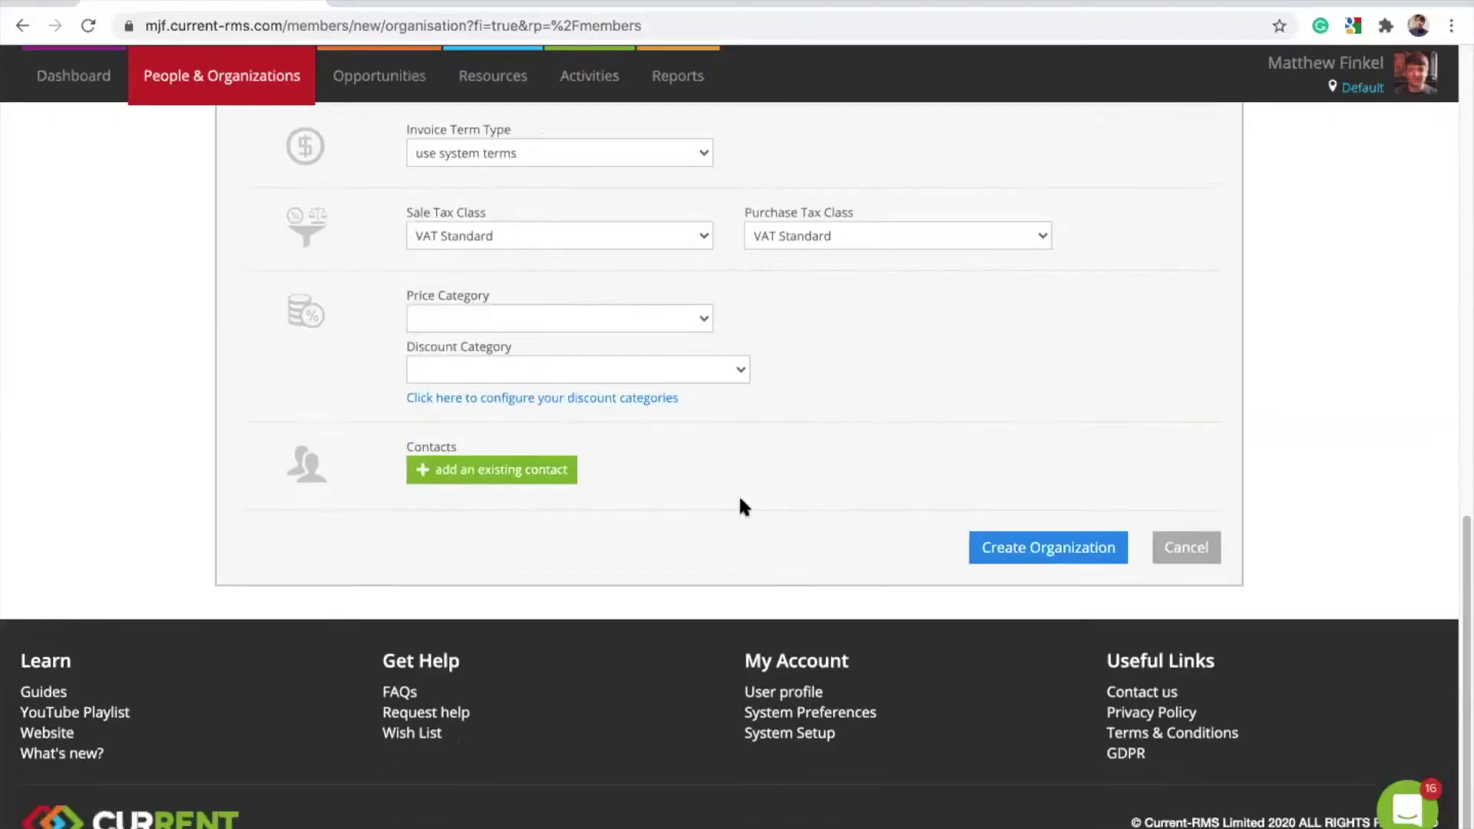
Step: Open Export Data from the System Setup utilities and select Organization, Product, Rate and Stock Level as the data to export
click(783, 736)
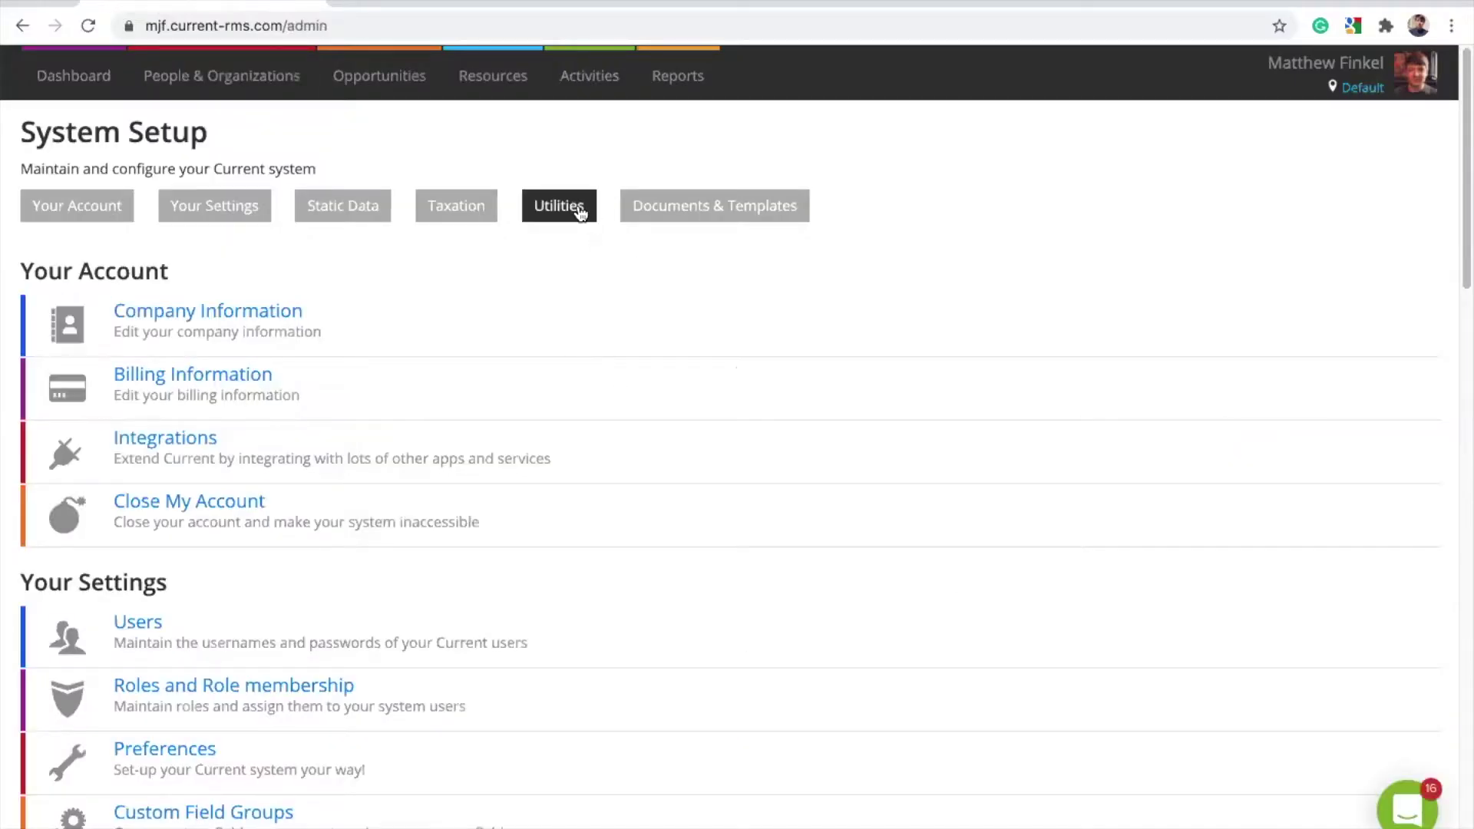
click(580, 213)
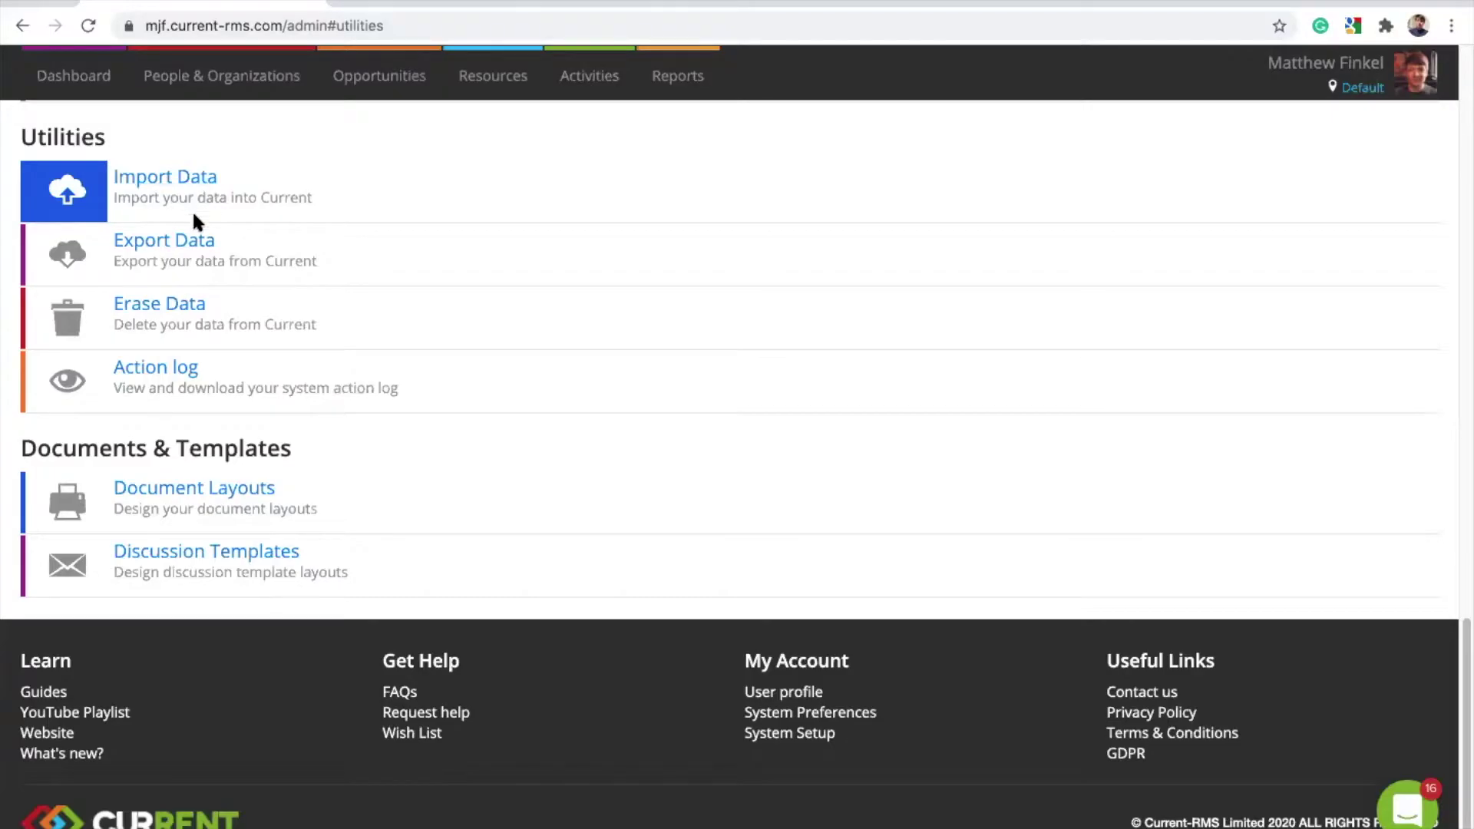
click(197, 241)
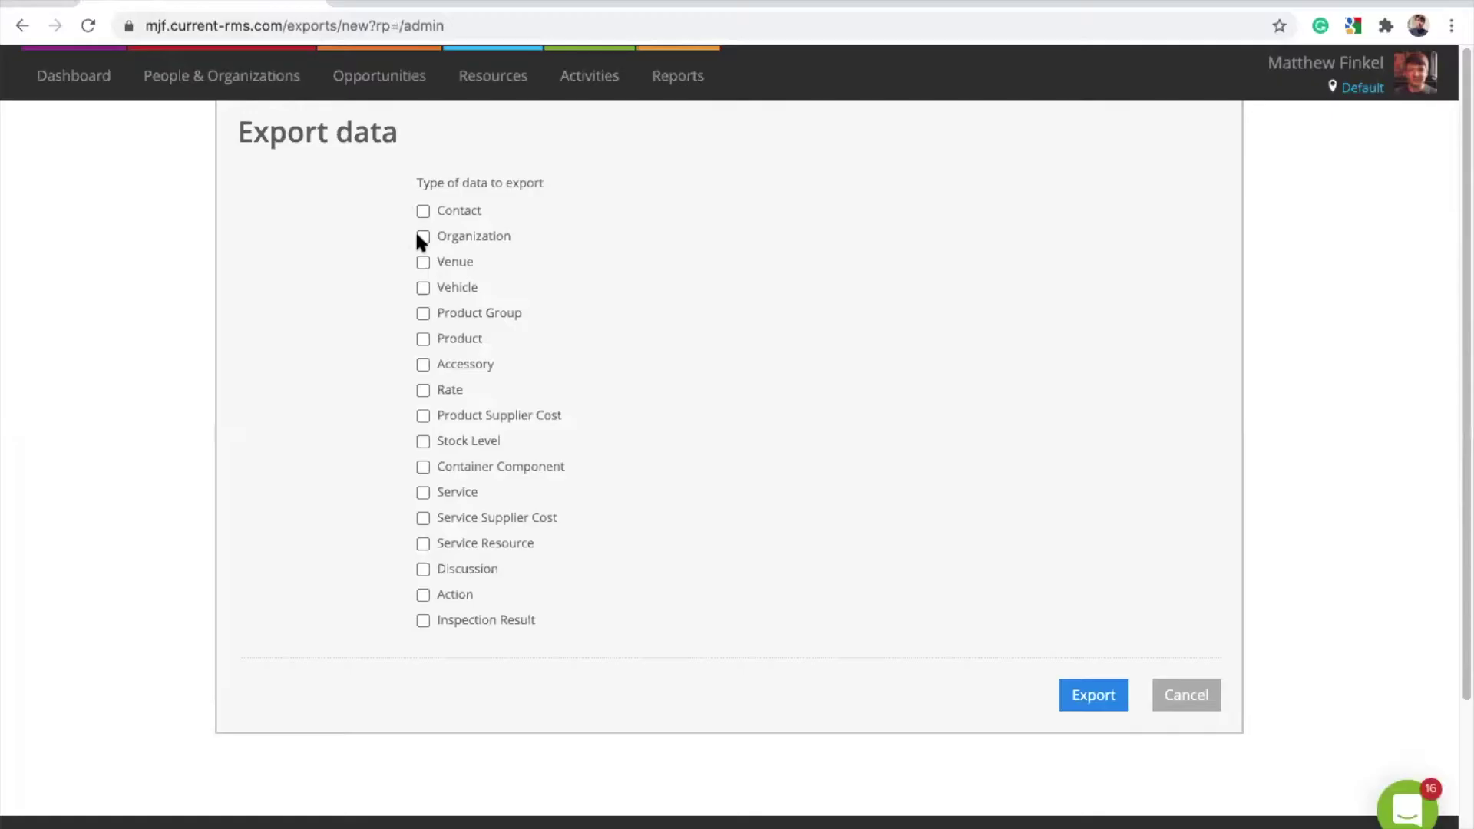
click(449, 339)
click(445, 390)
click(436, 440)
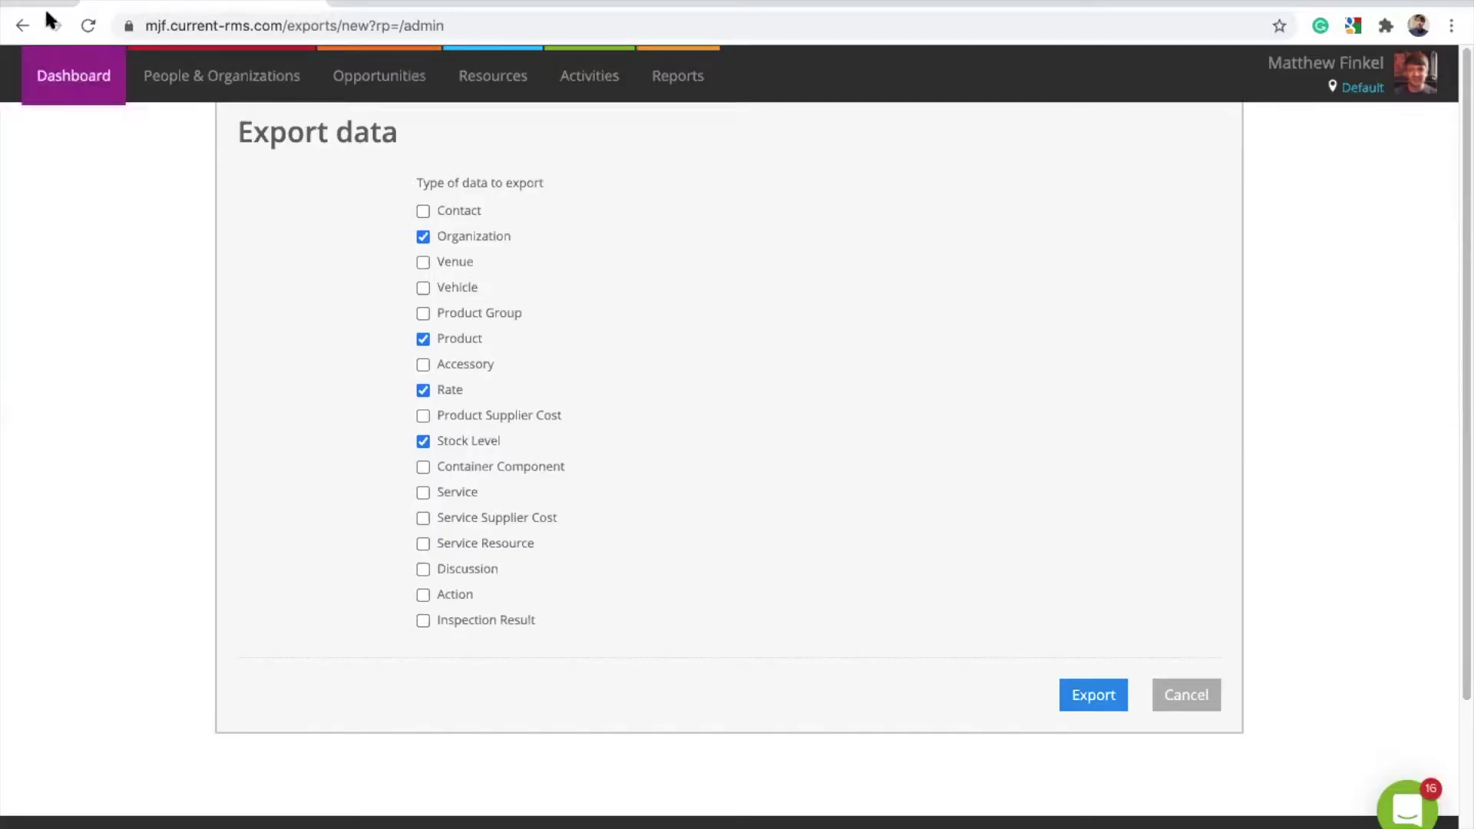
Step: Open Import Data from the System Setup utilities and select Product as the type of data to upload
click(22, 26)
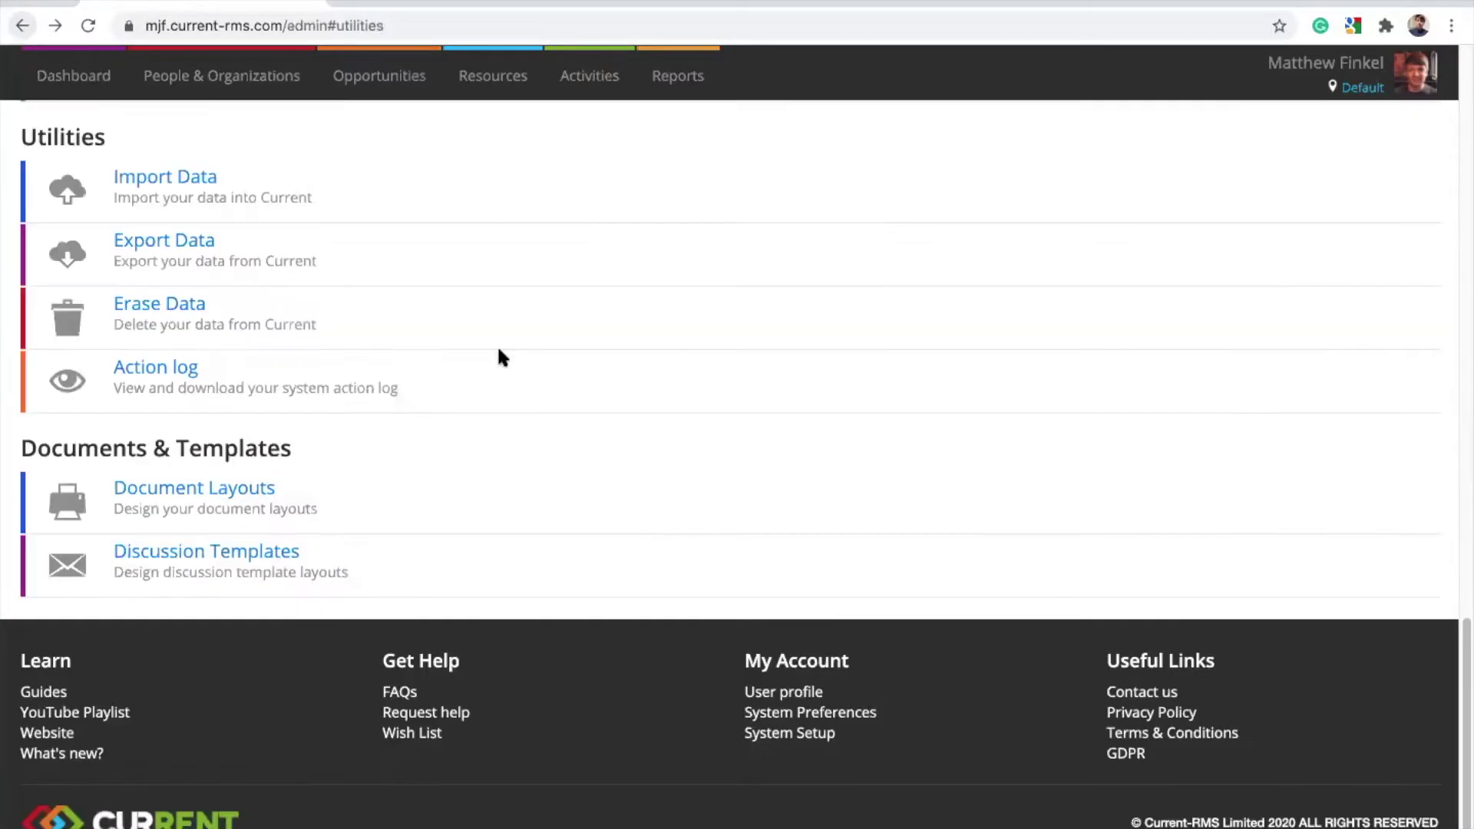
click(121, 188)
click(431, 203)
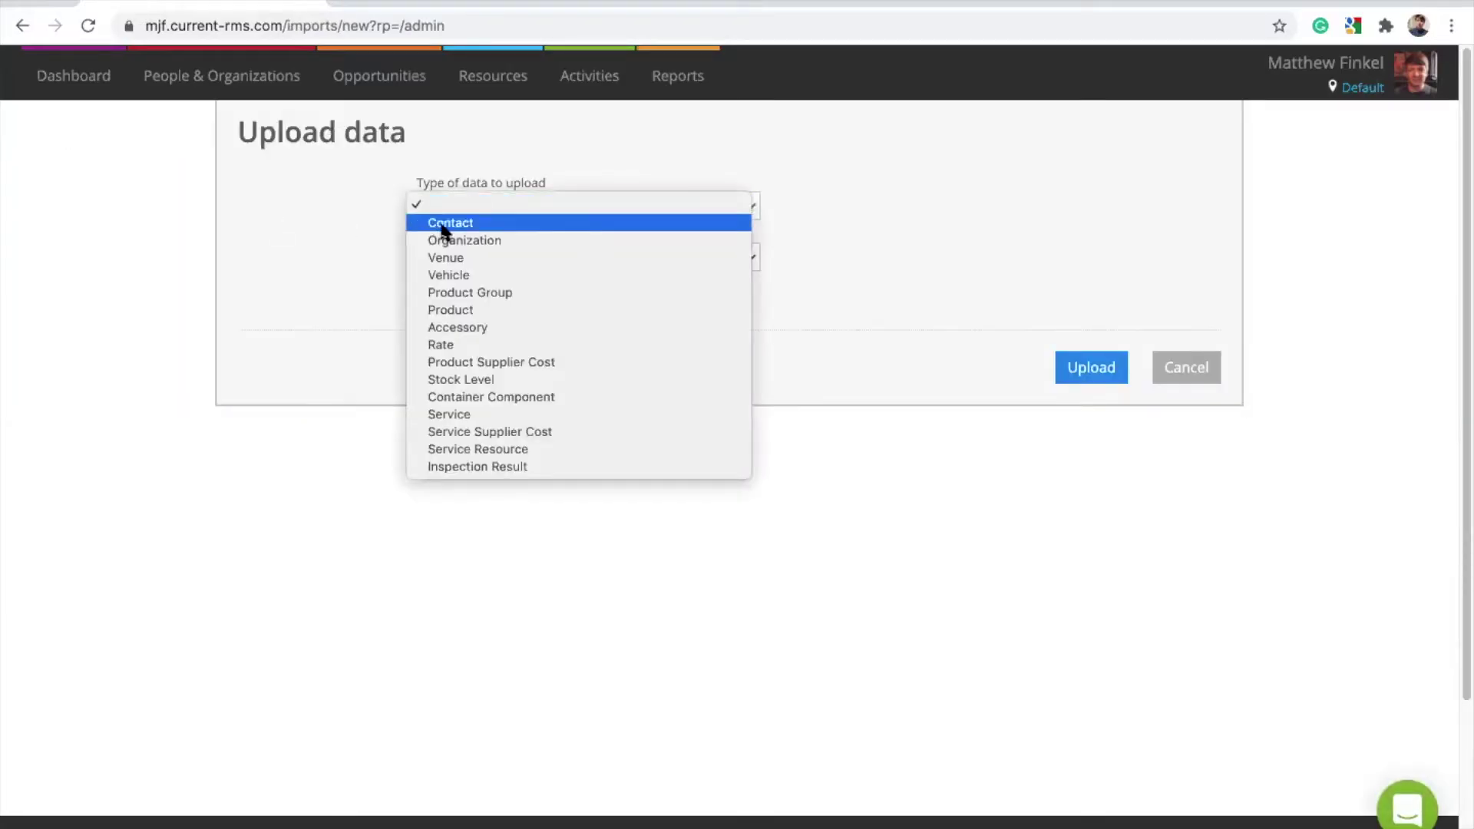
click(465, 312)
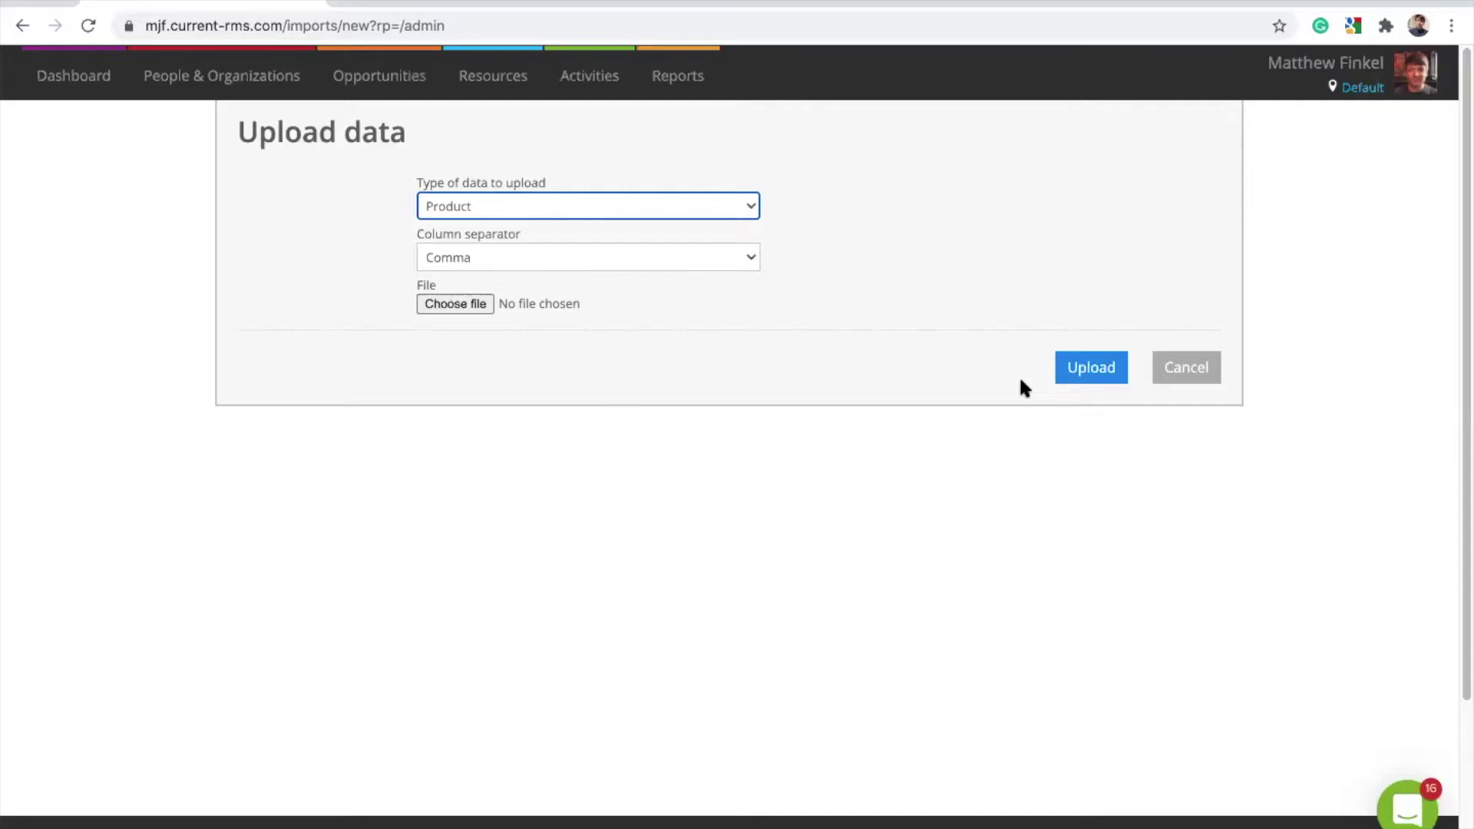
scroll(936, 455, down, 3)
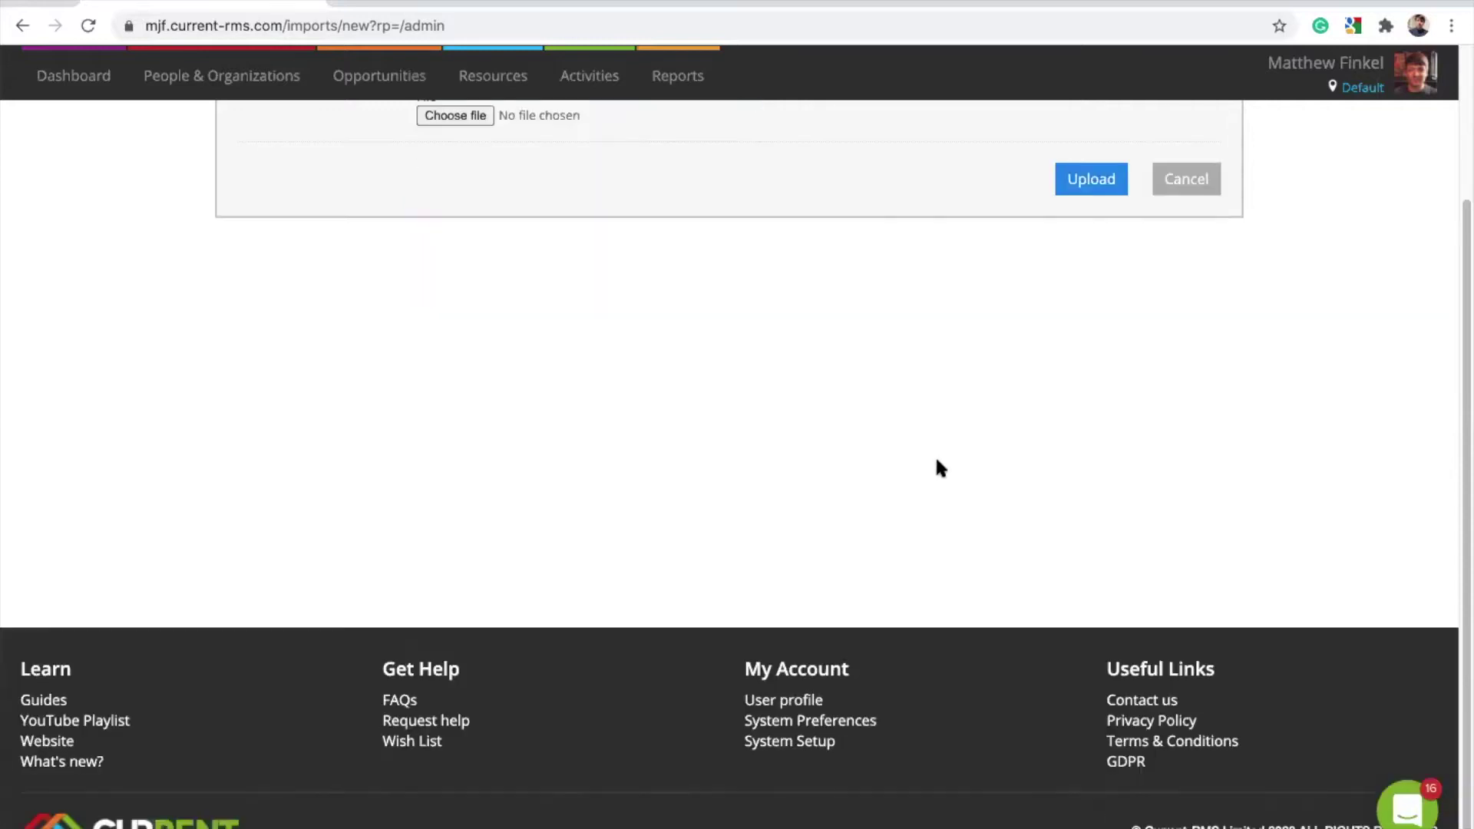
Step: Open the Xero integration settings from System Setup's Integrations and set the integration to enabled
click(812, 742)
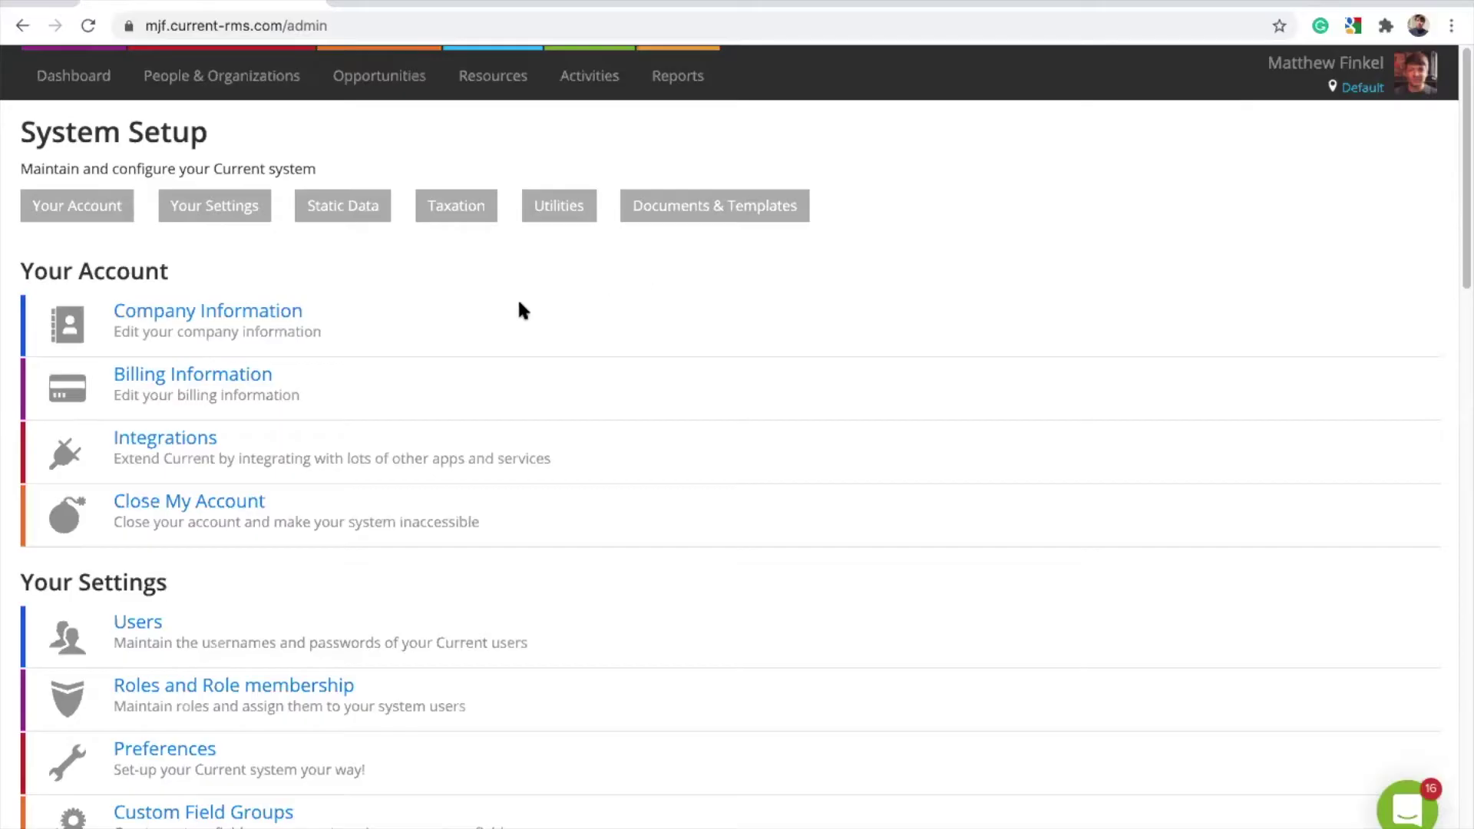
click(208, 438)
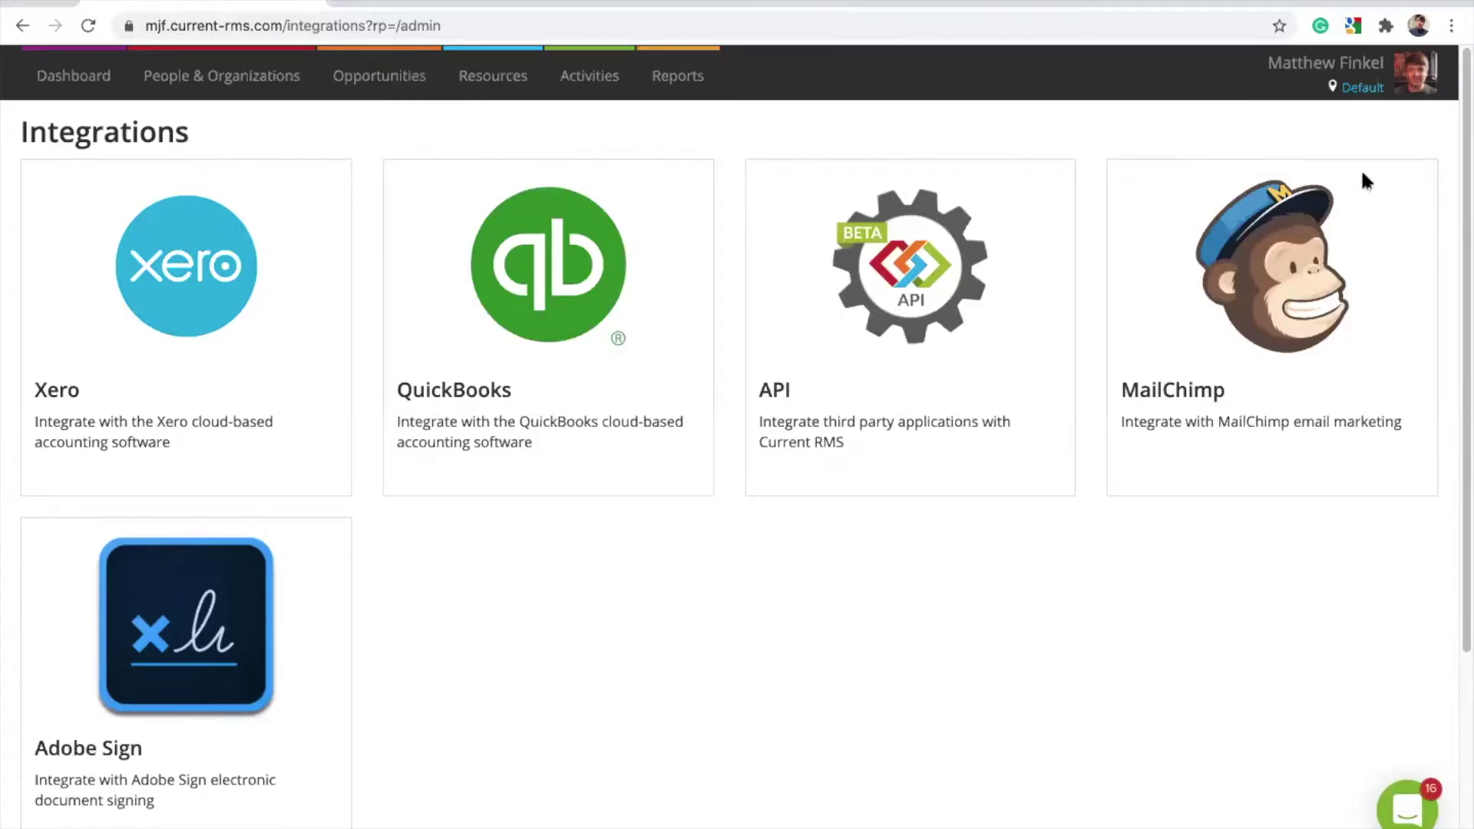
click(167, 372)
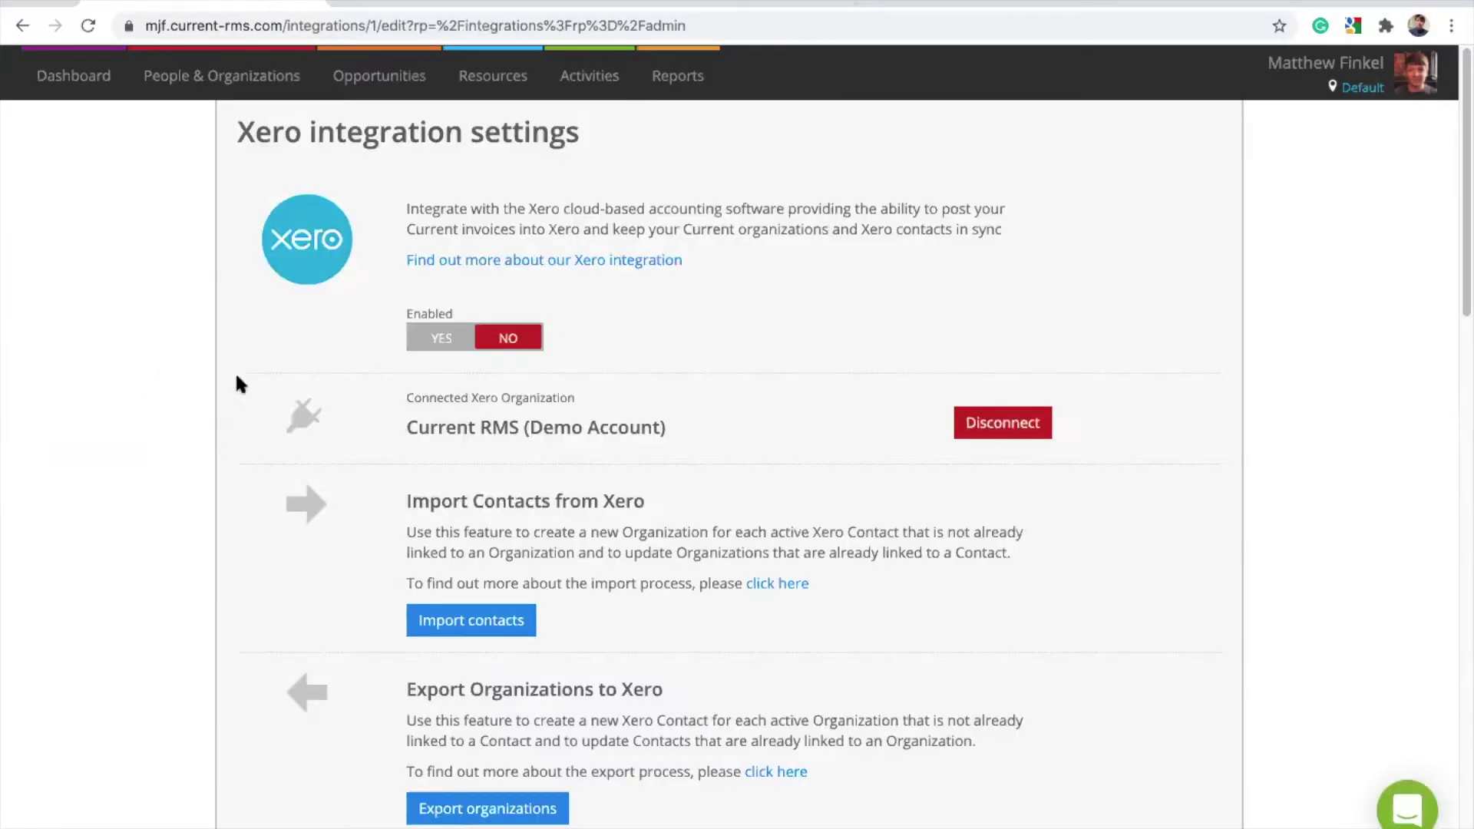
click(453, 338)
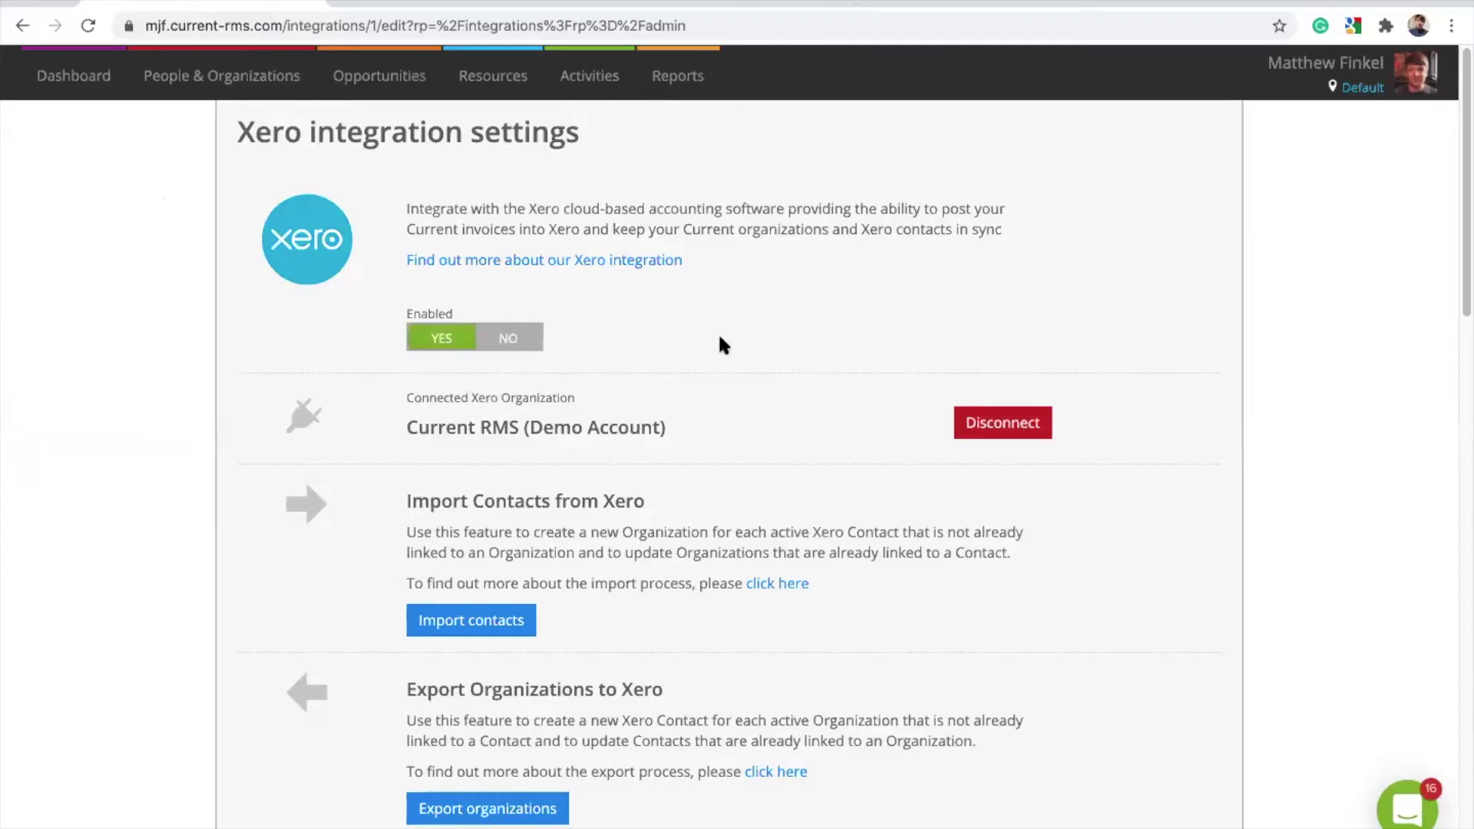
Step: Review the Xero contact import, organization export, revenue group and tax rate mapping settings, and return to the Dashboard
scroll(717, 331, down, 1)
scroll(720, 344, down, 2)
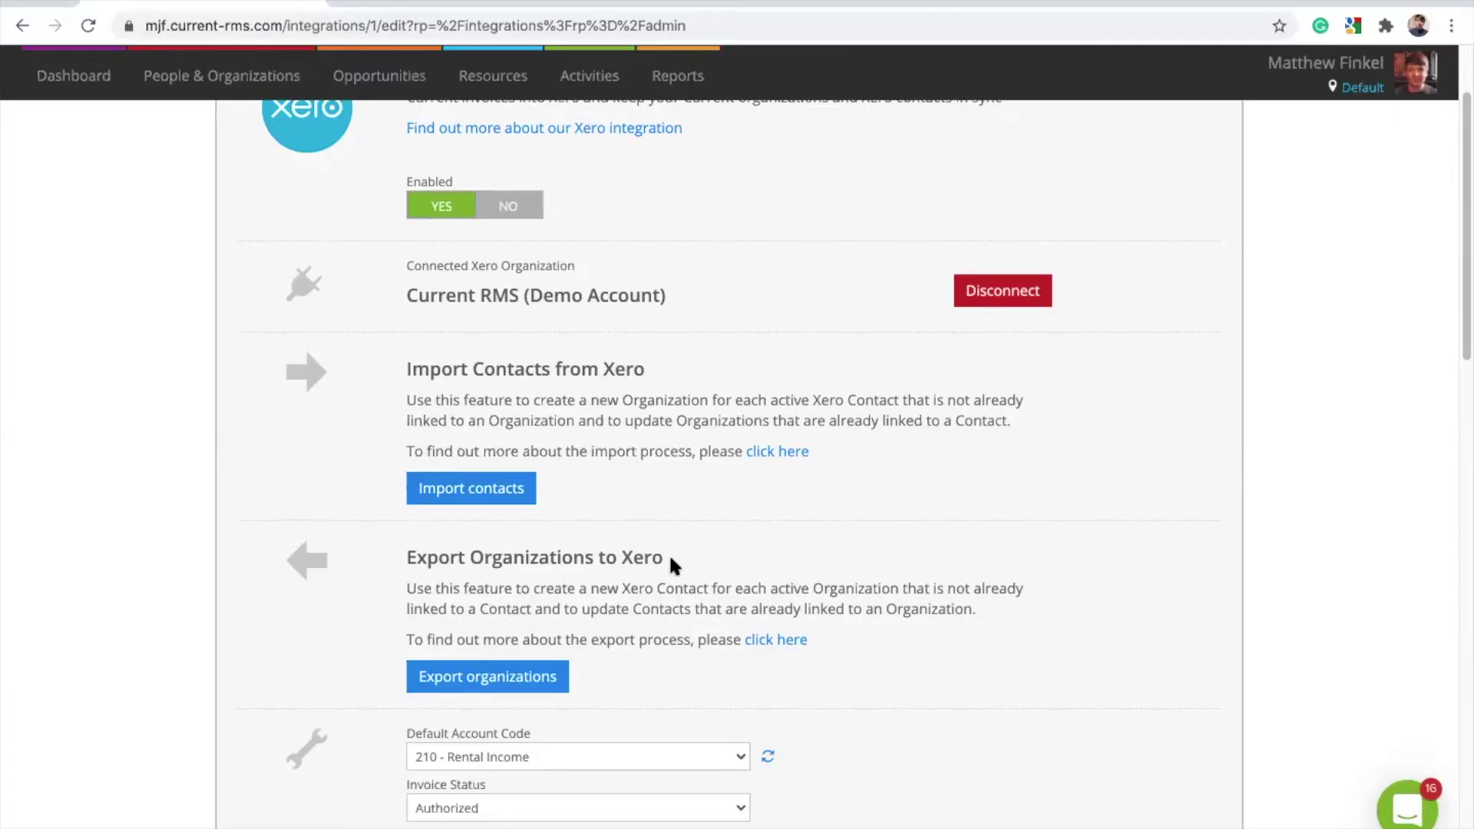
scroll(671, 564, down, 10)
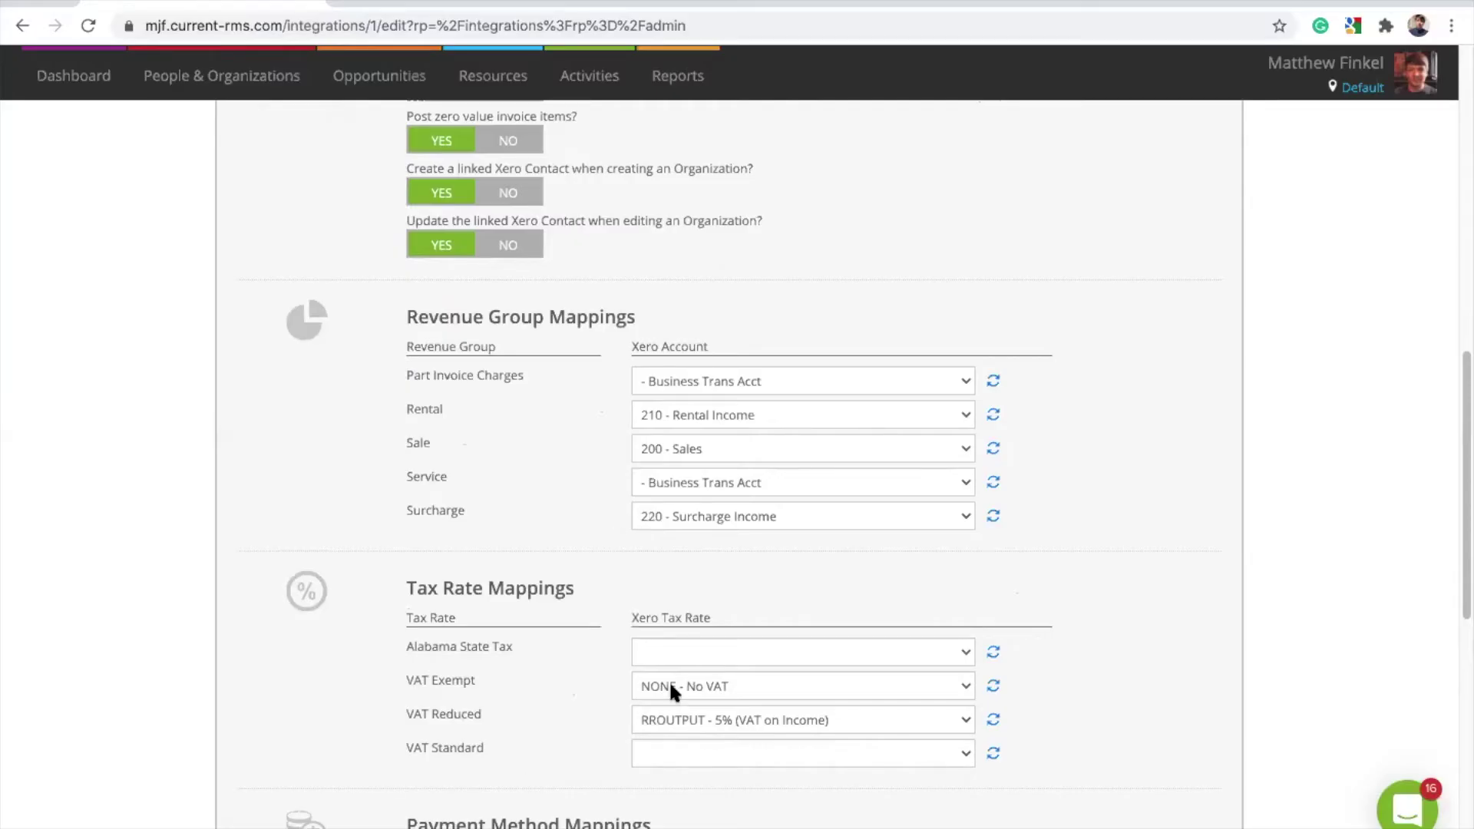
scroll(670, 685, up, 15)
click(73, 90)
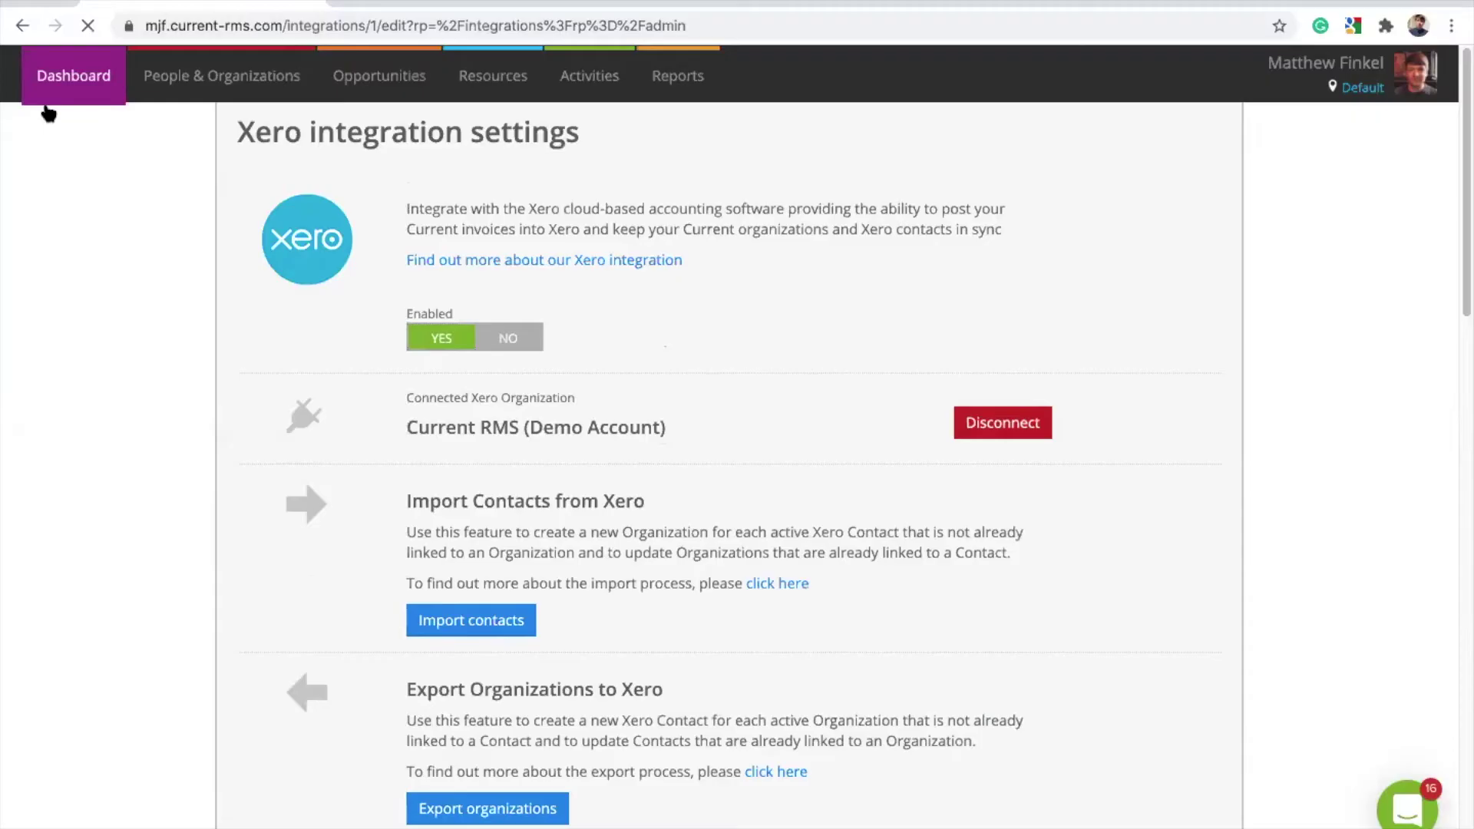